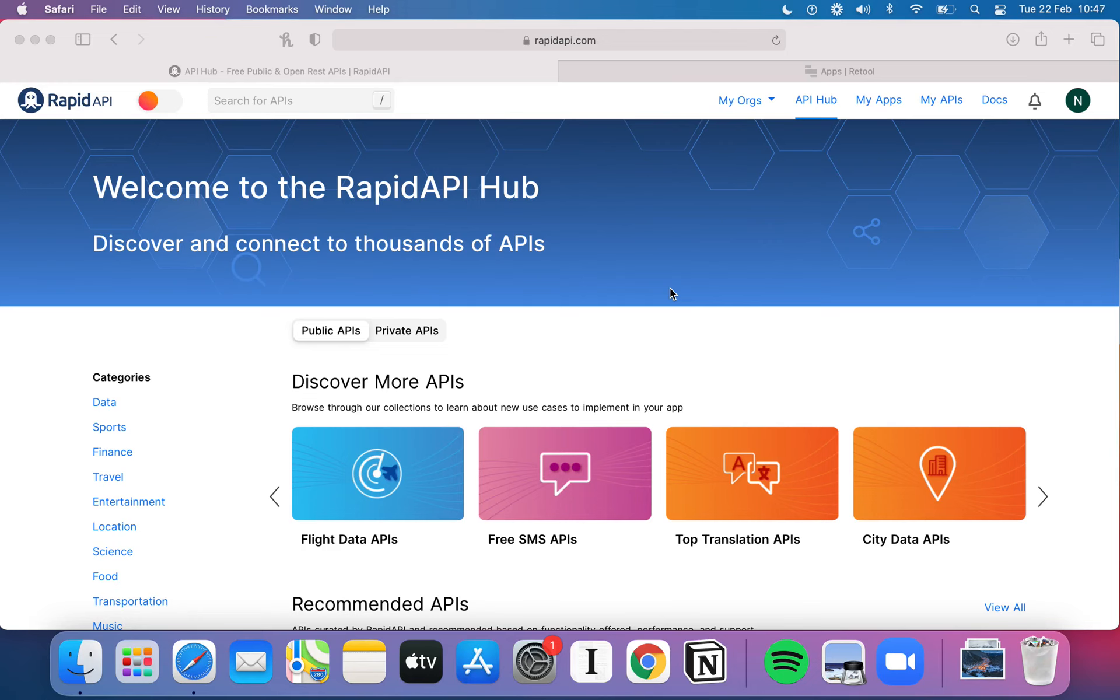
{"action": "left_click", "coordinate": [663, 269]}
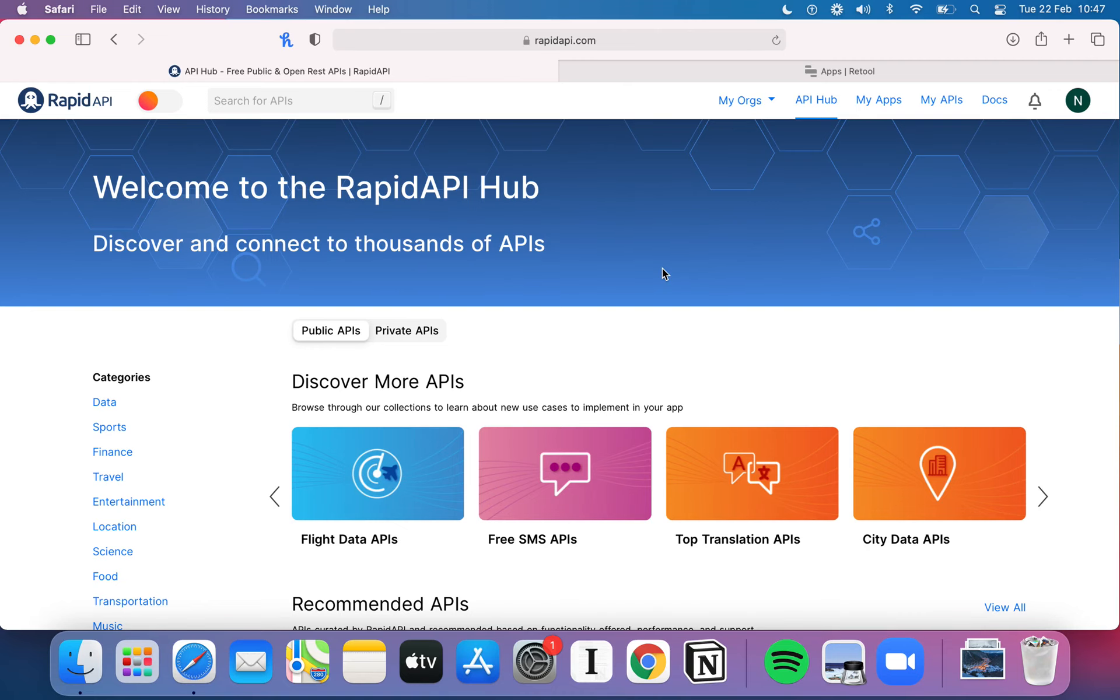
{"action": "scroll", "coordinate": [728, 337], "scroll_direction": "down", "scroll_amount": 1}
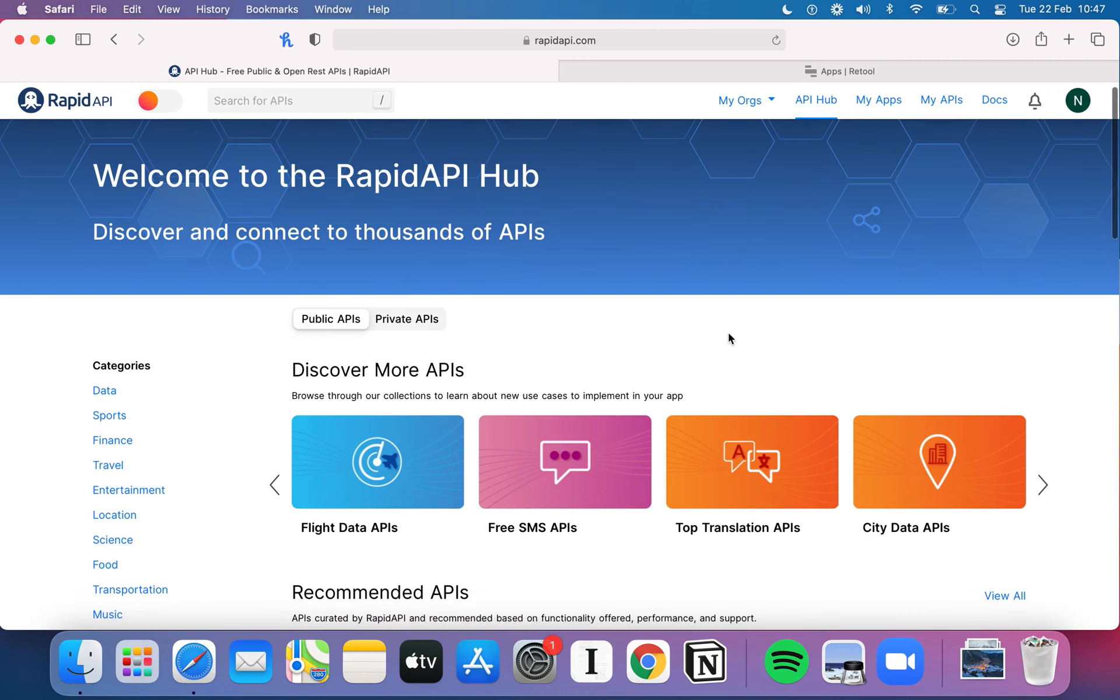
{"action": "scroll", "coordinate": [745, 304], "scroll_direction": "down", "scroll_amount": 1}
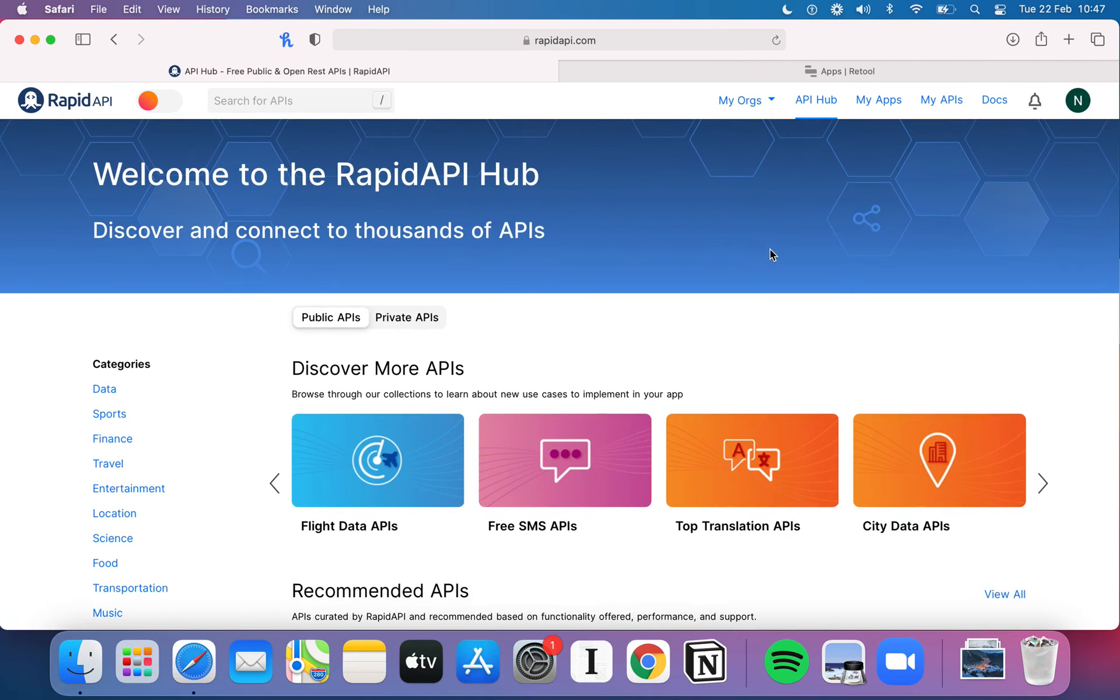
{"action": "scroll", "coordinate": [771, 256], "scroll_direction": "up", "scroll_amount": 1}
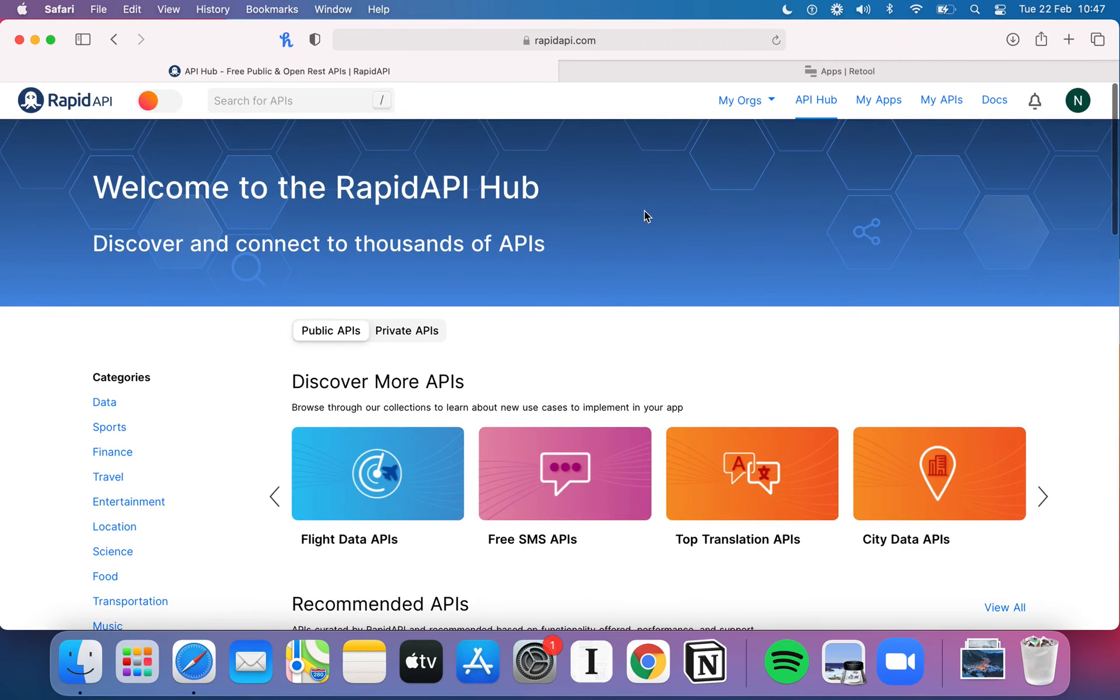
{"action": "scroll", "coordinate": [644, 211], "scroll_direction": "down", "scroll_amount": 1}
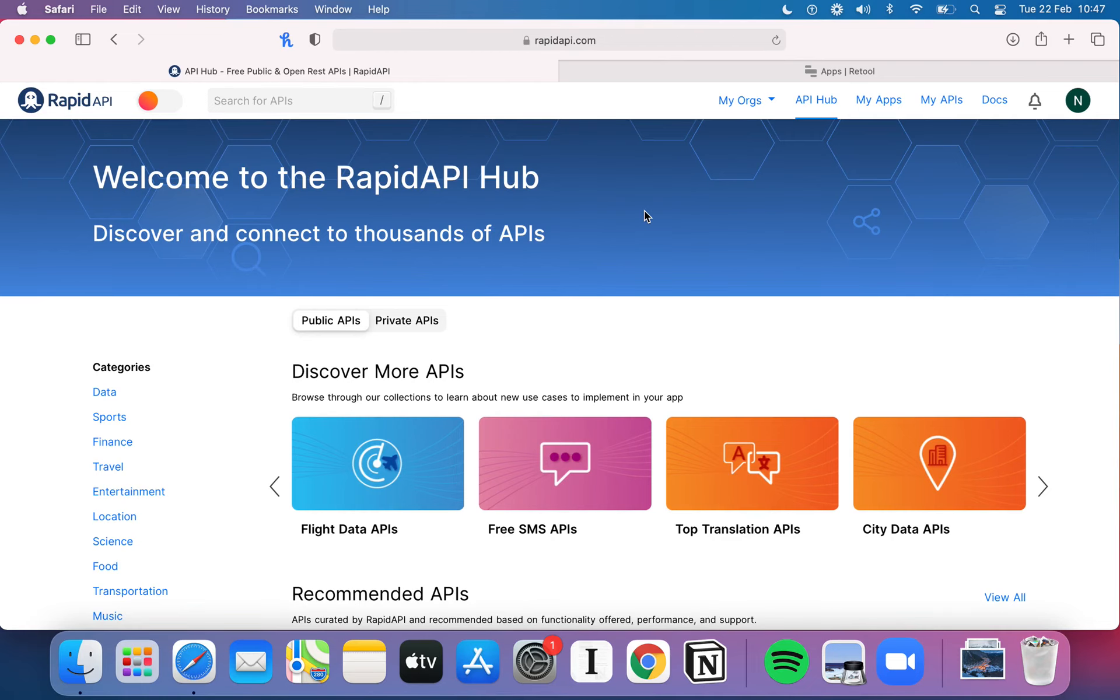
Look over the API Hub home page, covering its categories and the Discover More APIs and Recommended APIs sections.
{"action": "scroll", "coordinate": [653, 228], "scroll_direction": "down", "scroll_amount": 5}
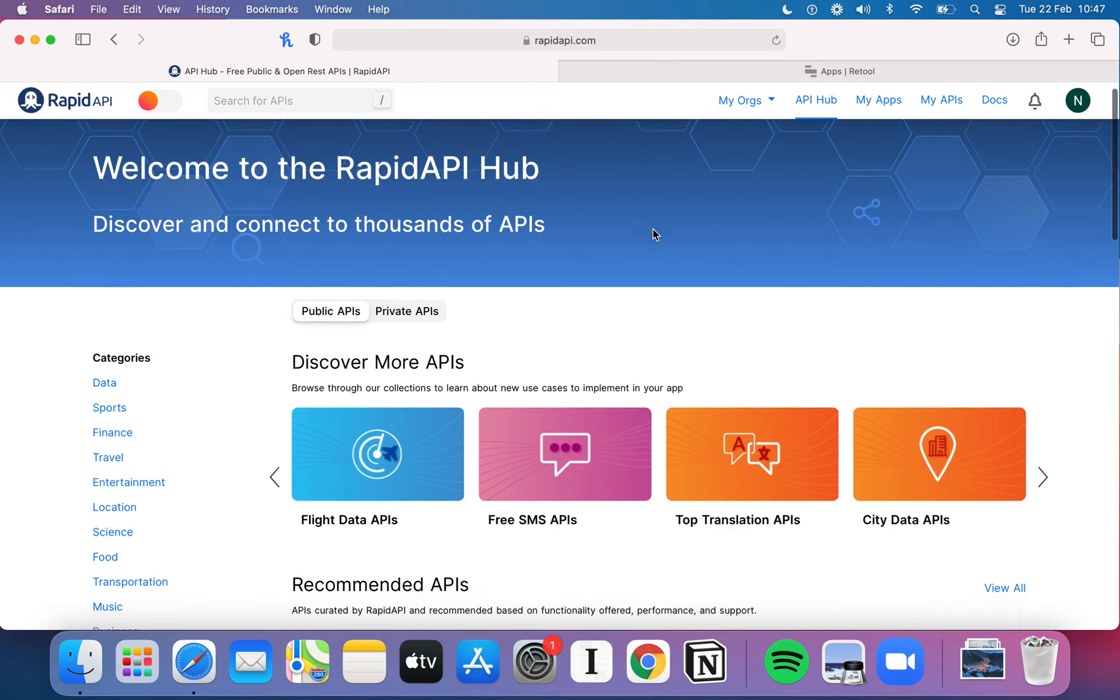
{"action": "scroll", "coordinate": [653, 230], "scroll_direction": "down", "scroll_amount": 2}
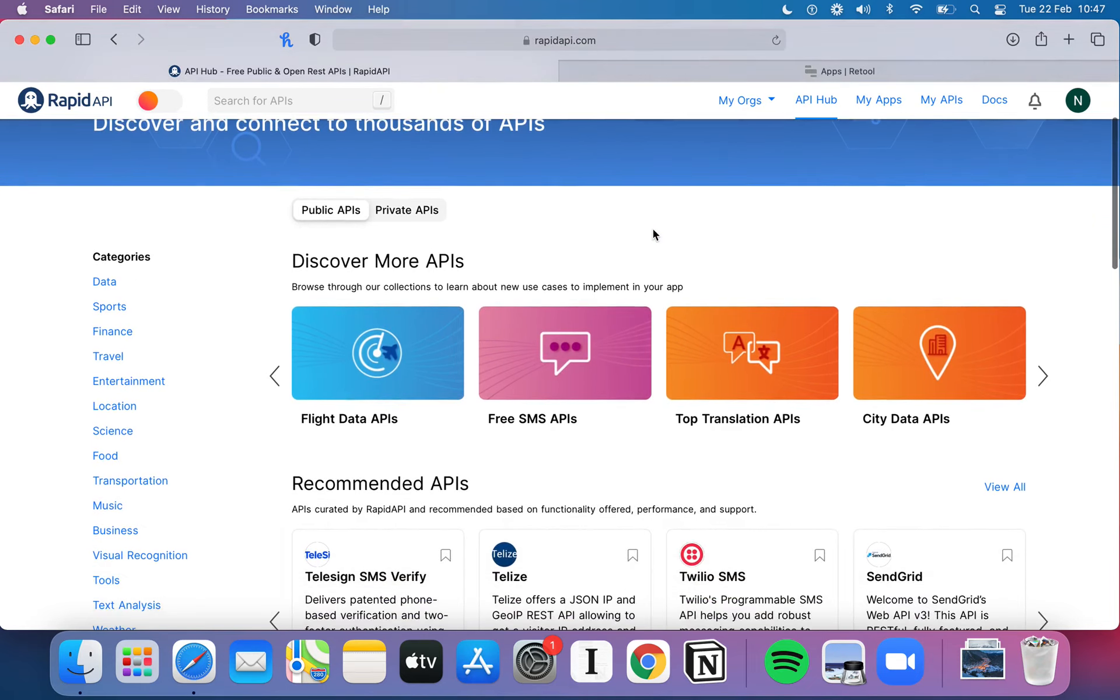
{"action": "scroll", "coordinate": [653, 232], "scroll_direction": "up", "scroll_amount": 1}
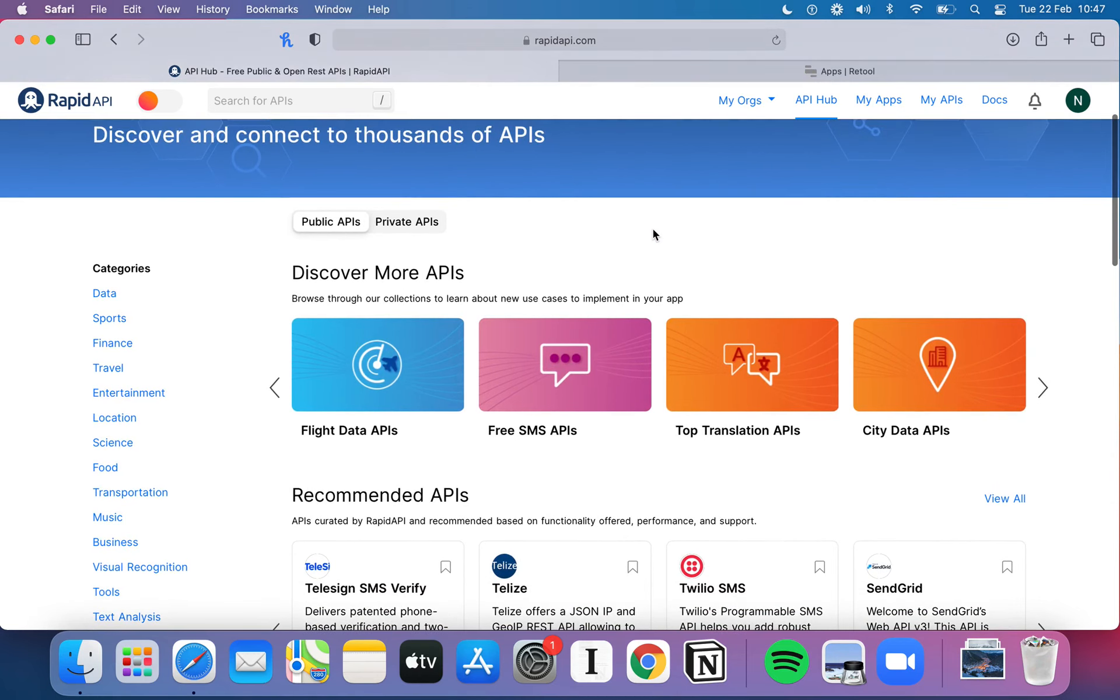
{"action": "scroll", "coordinate": [653, 229], "scroll_direction": "up", "scroll_amount": 1}
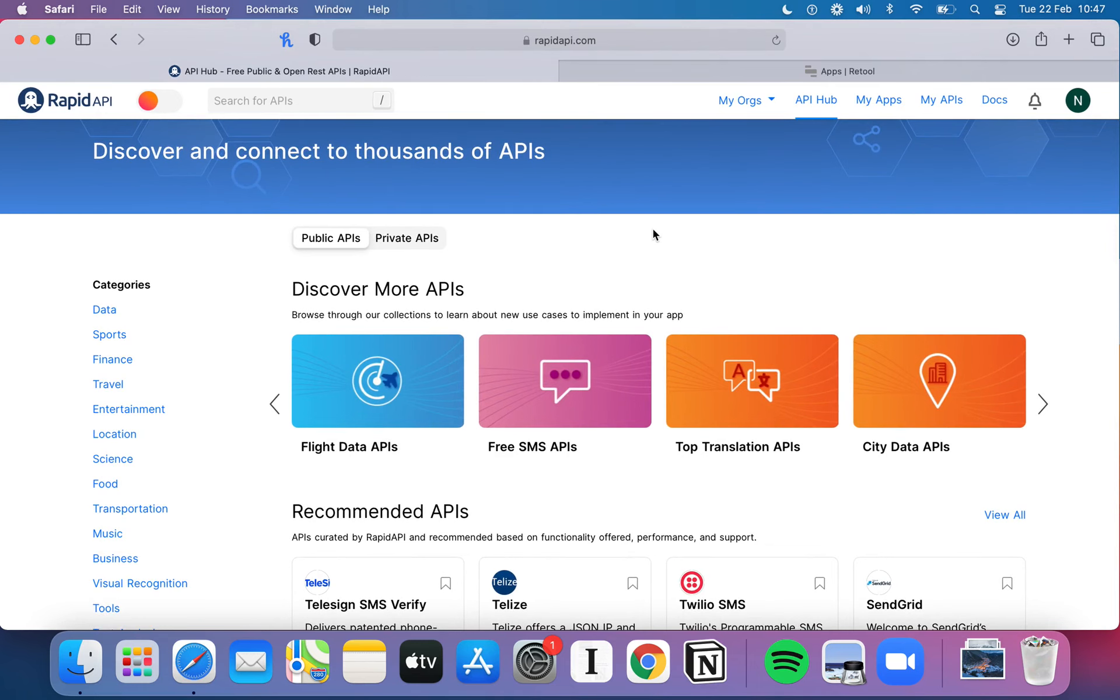
{"action": "scroll", "coordinate": [653, 234], "scroll_direction": "down", "scroll_amount": 5}
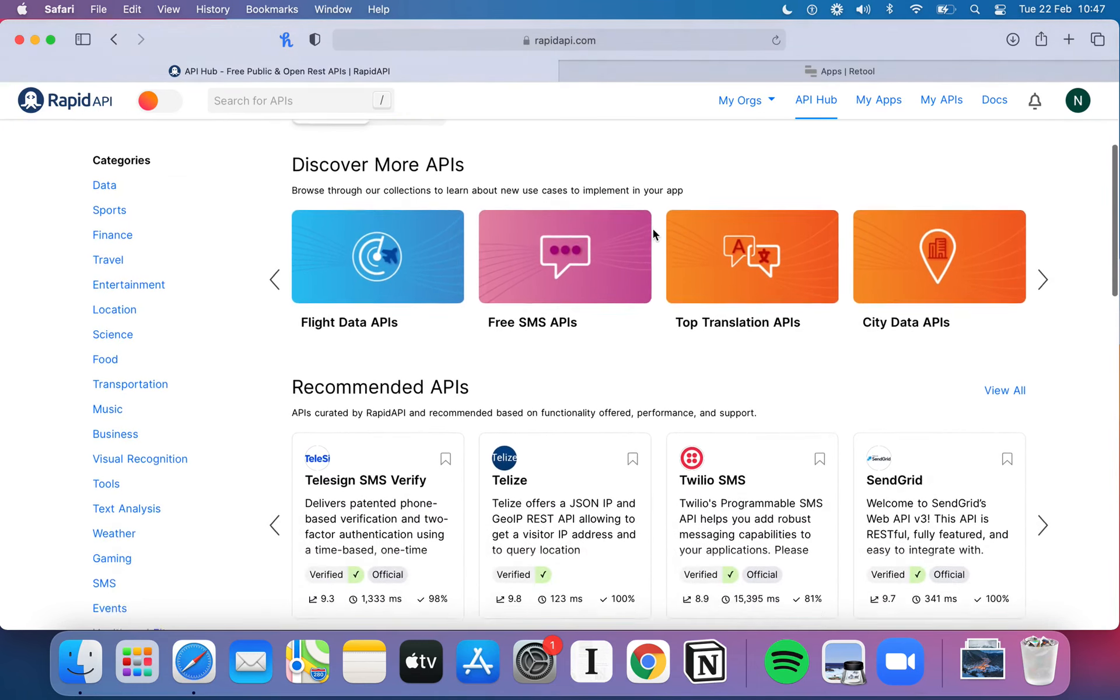
{"action": "scroll", "coordinate": [655, 233], "scroll_direction": "down", "scroll_amount": 1}
{"action": "scroll", "coordinate": [680, 288], "scroll_direction": "down", "scroll_amount": 1}
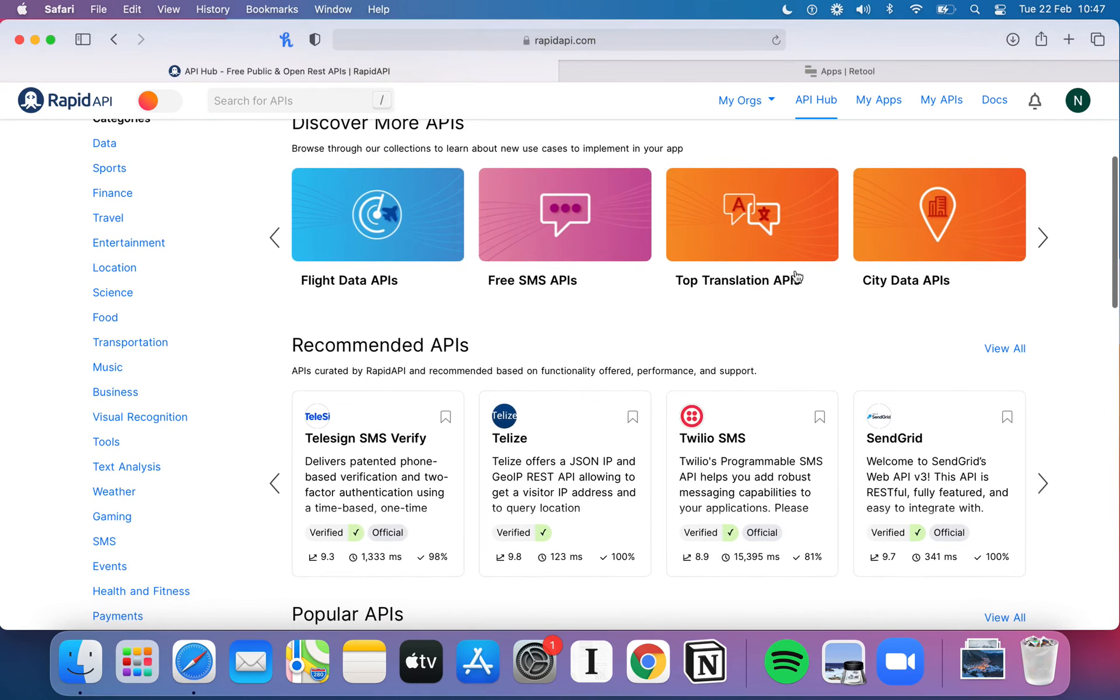
{"action": "scroll", "coordinate": [451, 237], "scroll_direction": "up", "scroll_amount": 2}
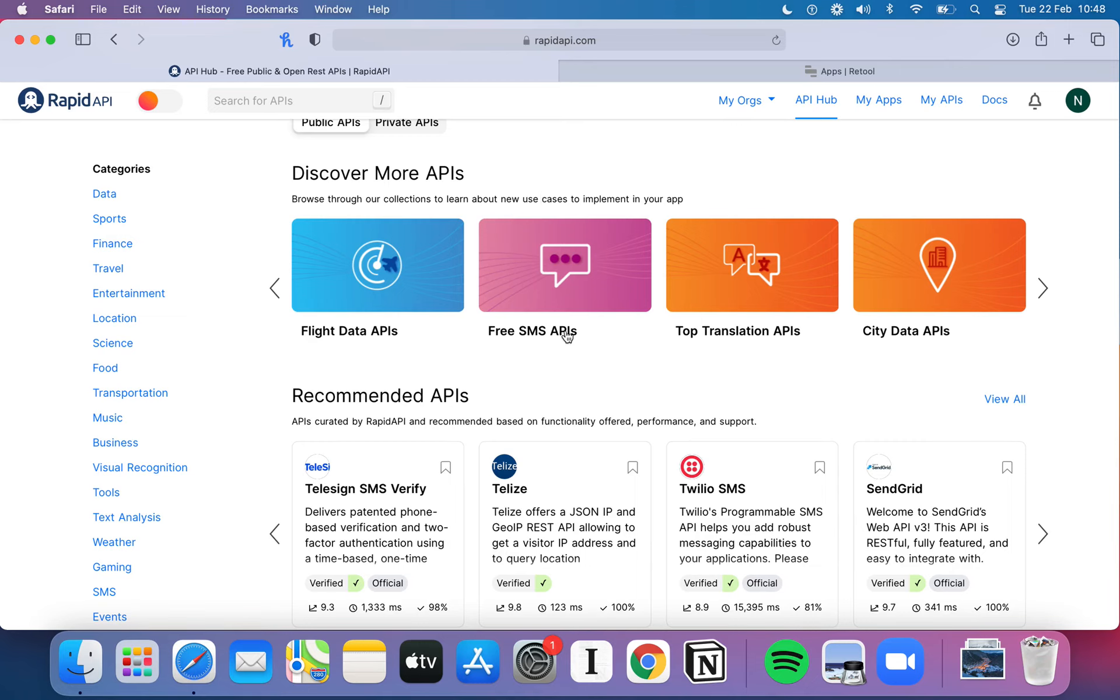
Open the Free SMS APIs collection, look through its APIs, and return to the API Hub home page.
{"action": "scroll", "coordinate": [566, 327], "scroll_direction": "down", "scroll_amount": 1}
{"action": "left_click", "coordinate": [541, 291]}
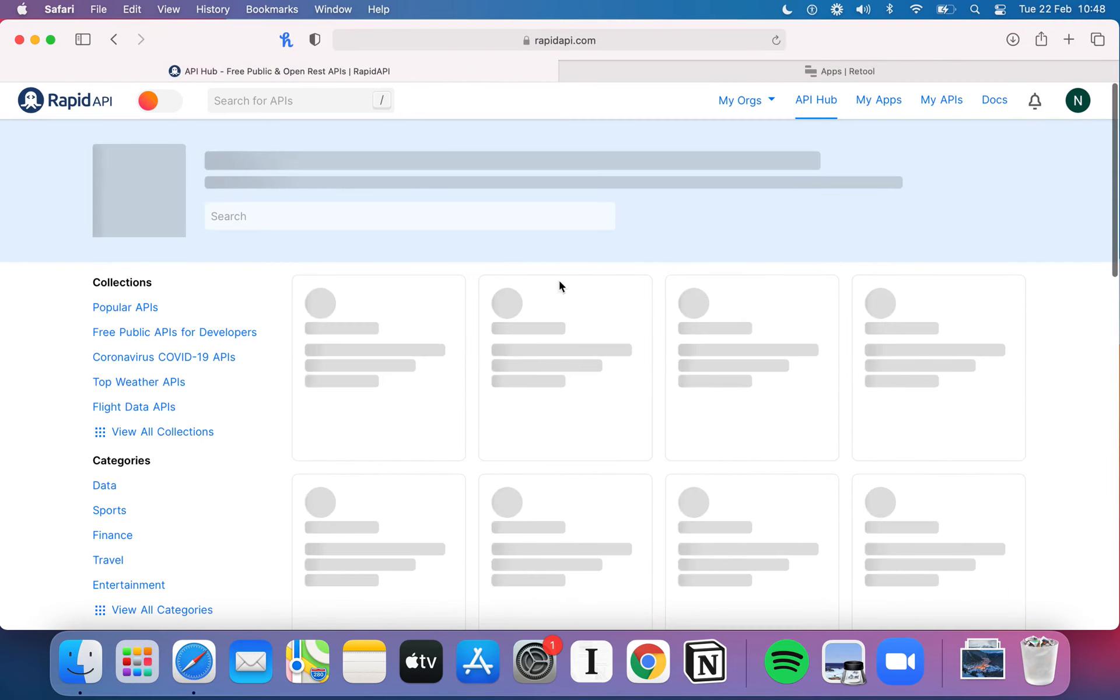
{"action": "scroll", "coordinate": [602, 374], "scroll_direction": "down", "scroll_amount": 5}
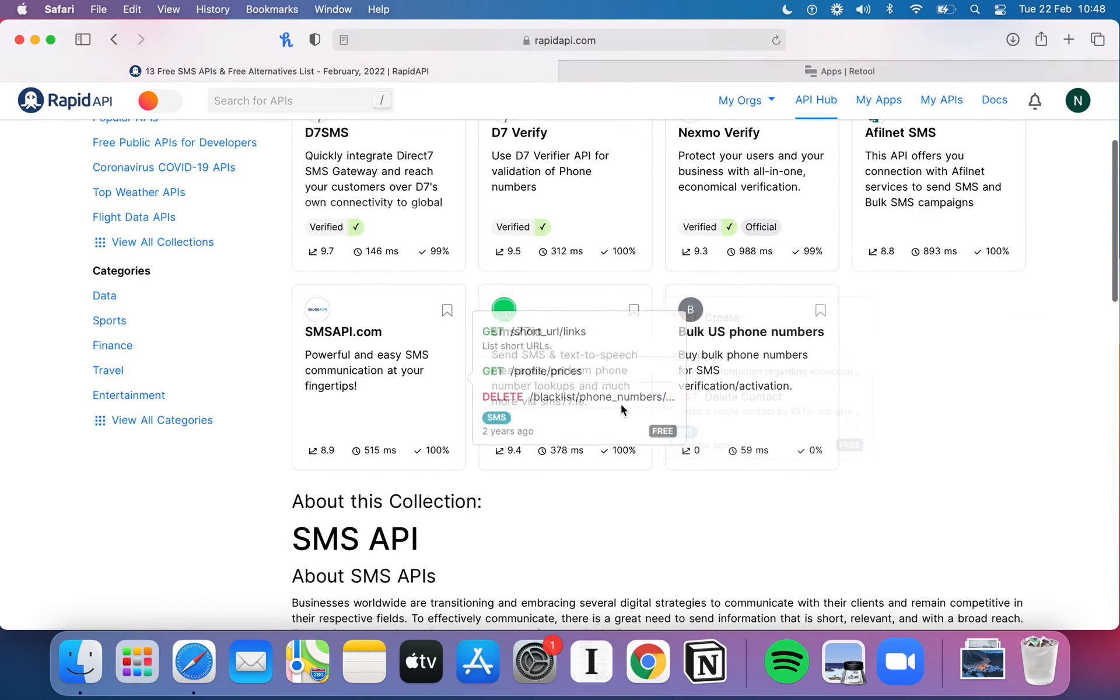
{"action": "scroll", "coordinate": [621, 404], "scroll_direction": "up", "scroll_amount": 5}
{"action": "scroll", "coordinate": [728, 301], "scroll_direction": "left", "scroll_amount": 2}
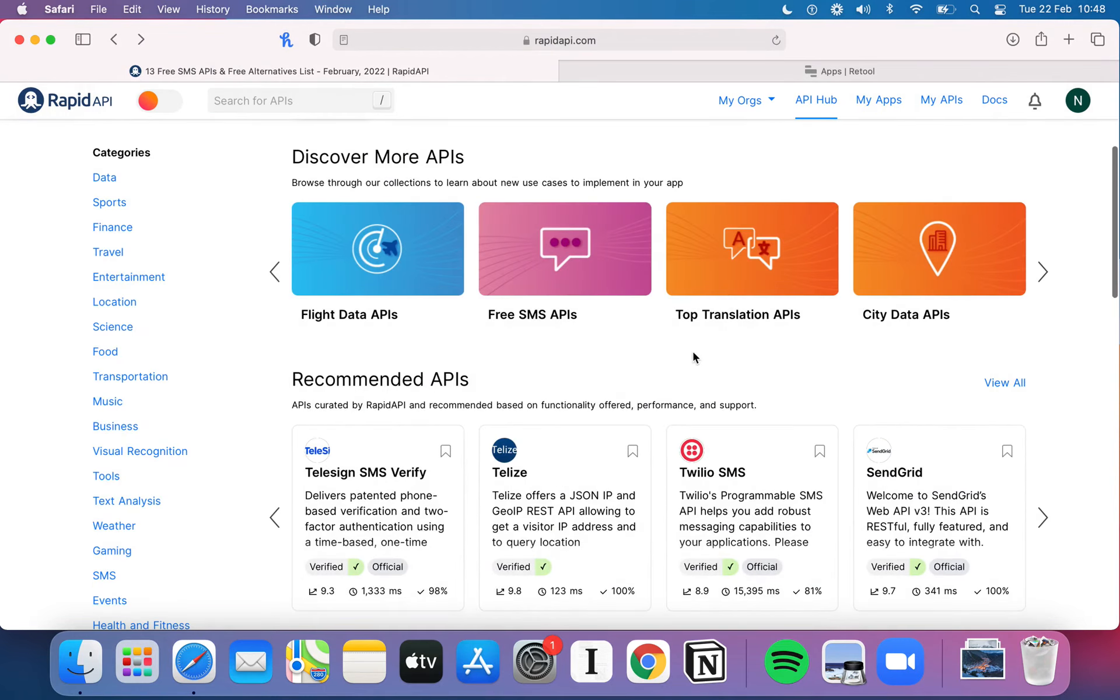
Preview the endpoints of the Twilio SMS API in the Recommended APIs section.
{"action": "scroll", "coordinate": [680, 362], "scroll_direction": "down", "scroll_amount": 3}
{"action": "mouse_move", "coordinate": [773, 390]}
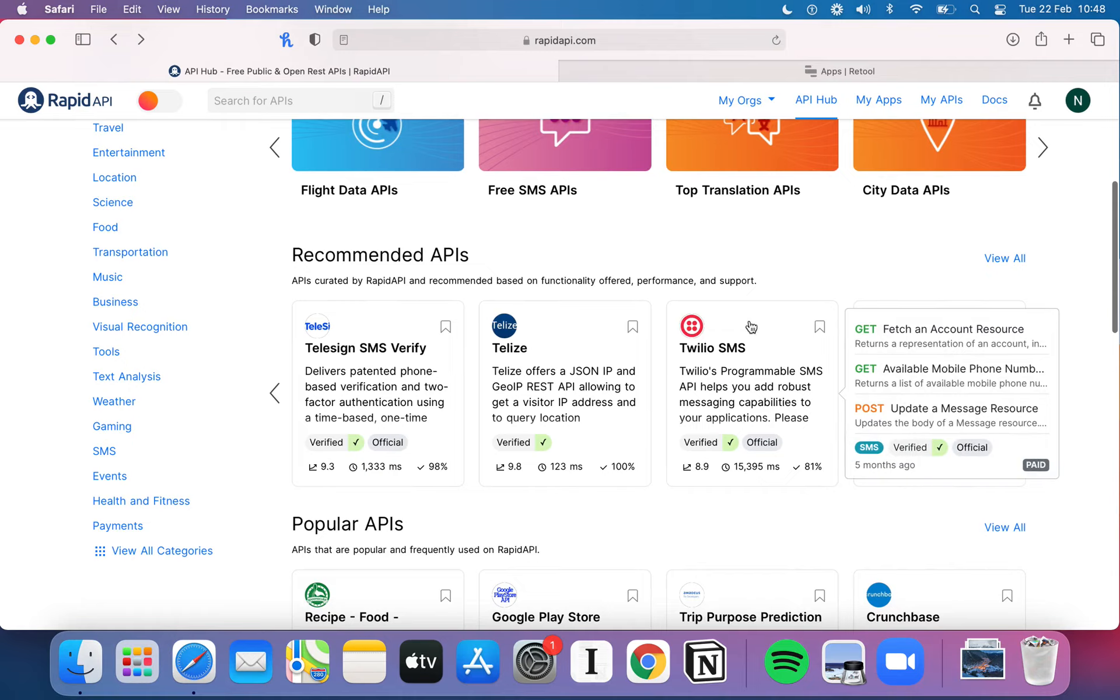
{"action": "scroll", "coordinate": [643, 214], "scroll_direction": "up", "scroll_amount": 3}
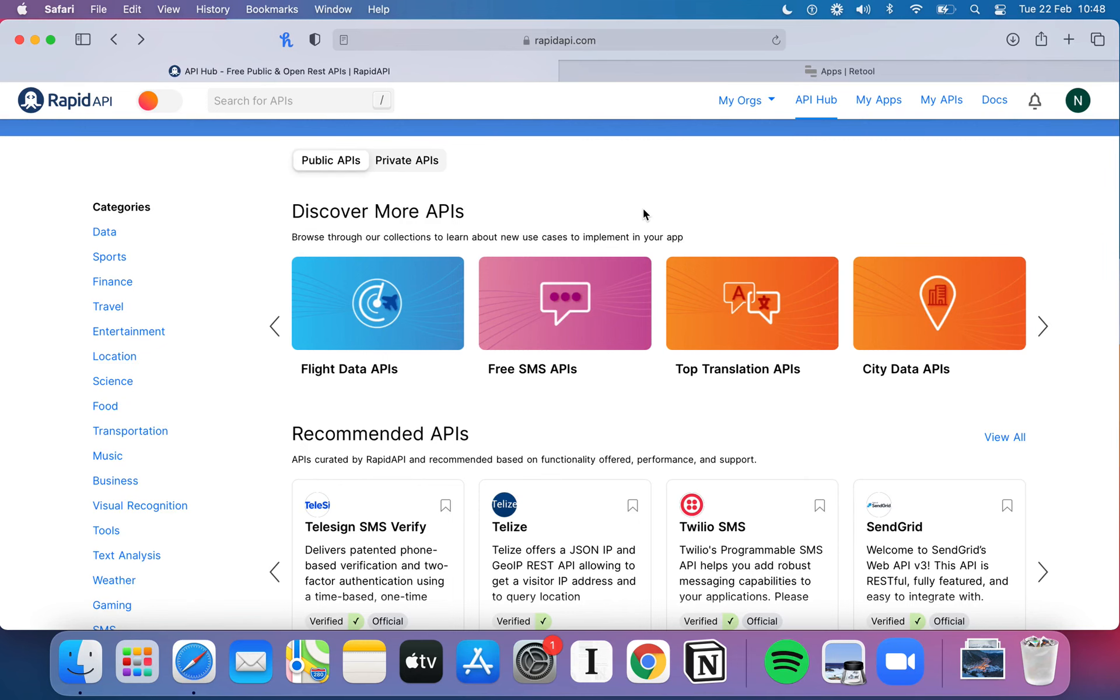
Examine the Popular, Free Public, Coronavirus COVID-19 and Top Weather API collections on the hub home page.
{"action": "scroll", "coordinate": [680, 227], "scroll_direction": "down", "scroll_amount": 5}
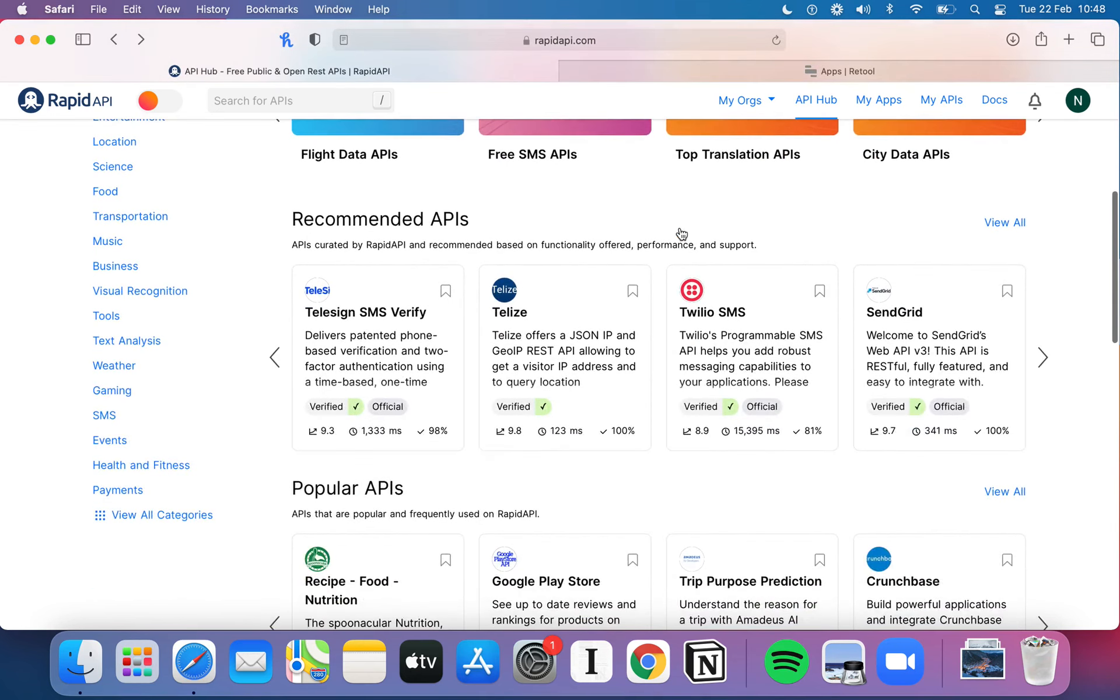
{"action": "scroll", "coordinate": [664, 261], "scroll_direction": "down", "scroll_amount": 3}
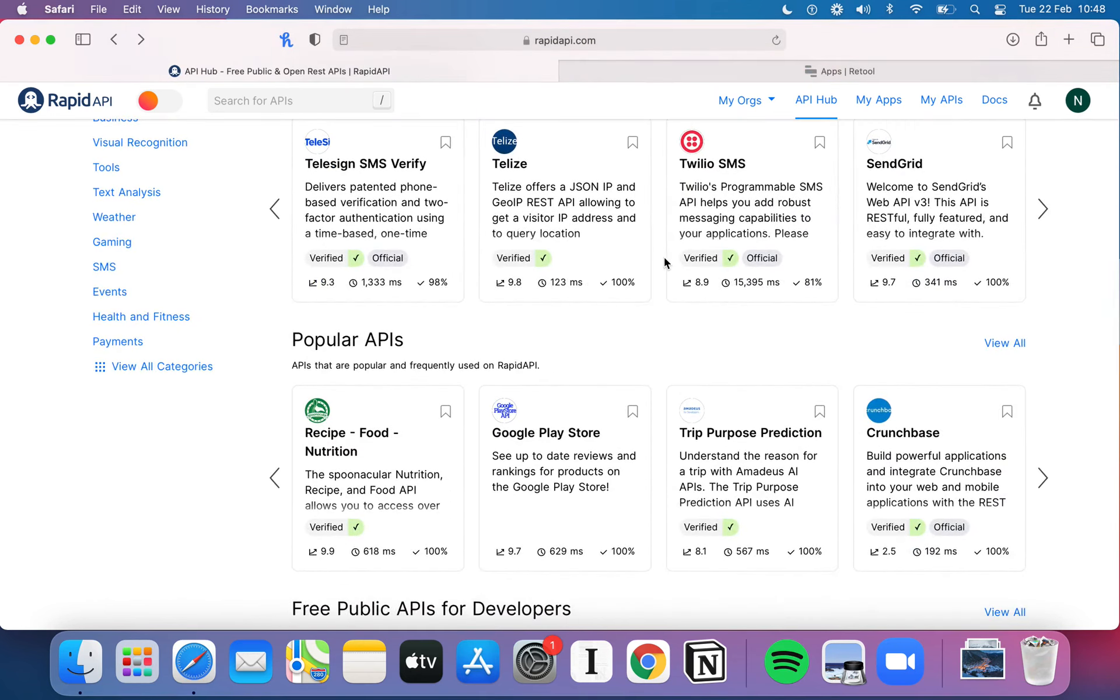
{"action": "scroll", "coordinate": [664, 257], "scroll_direction": "down", "scroll_amount": 3}
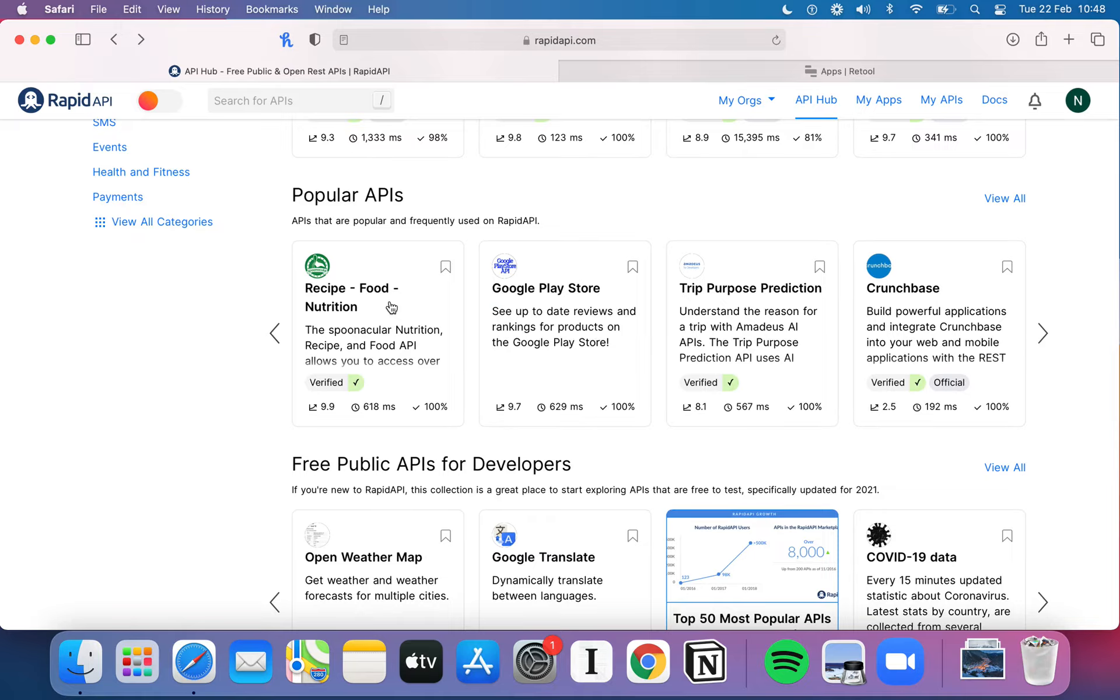
{"action": "scroll", "coordinate": [385, 315], "scroll_direction": "down", "scroll_amount": 5}
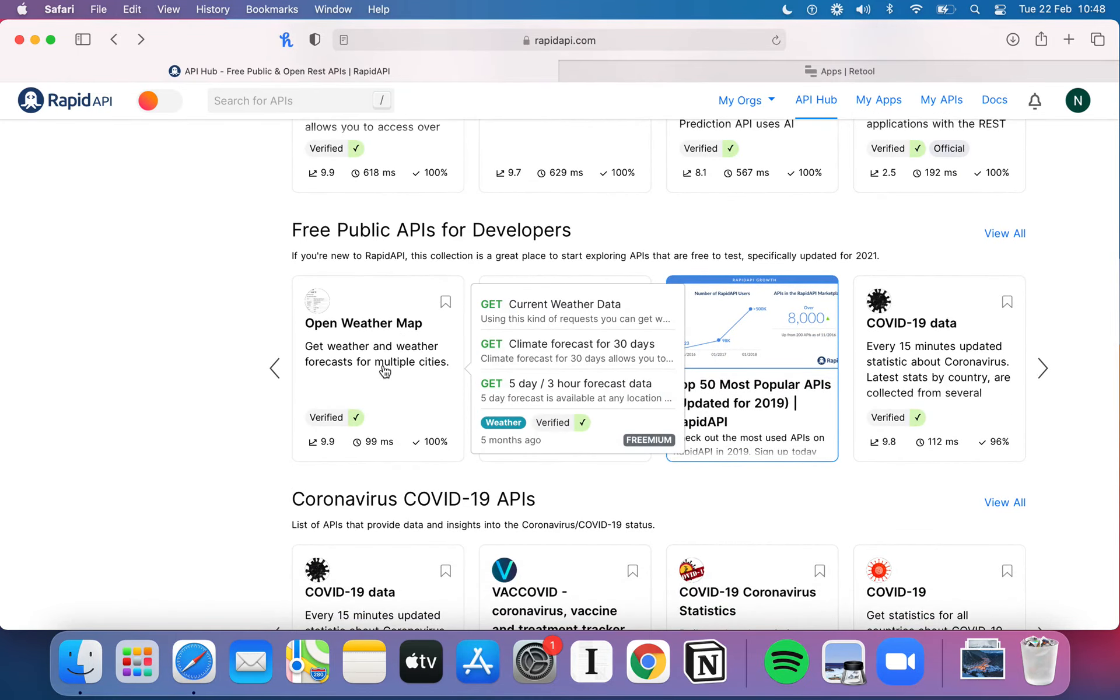
{"action": "scroll", "coordinate": [385, 371], "scroll_direction": "down", "scroll_amount": 2}
{"action": "scroll", "coordinate": [901, 315], "scroll_direction": "down", "scroll_amount": 4}
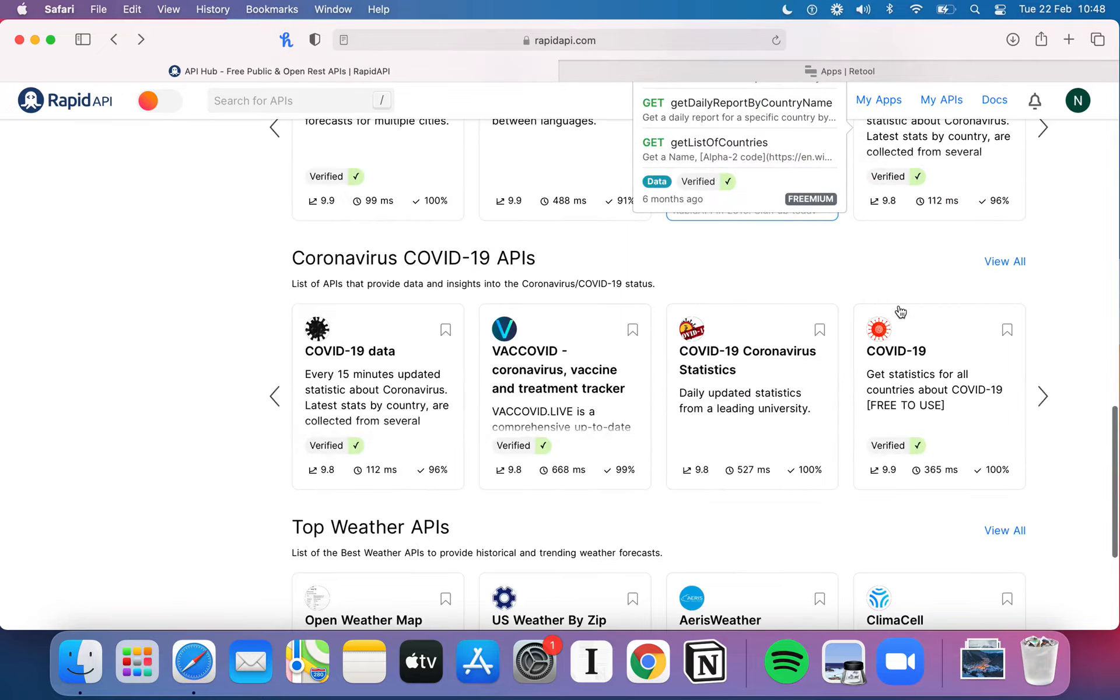
{"action": "scroll", "coordinate": [901, 313], "scroll_direction": "down", "scroll_amount": 4}
{"action": "scroll", "coordinate": [901, 312], "scroll_direction": "up", "scroll_amount": 10}
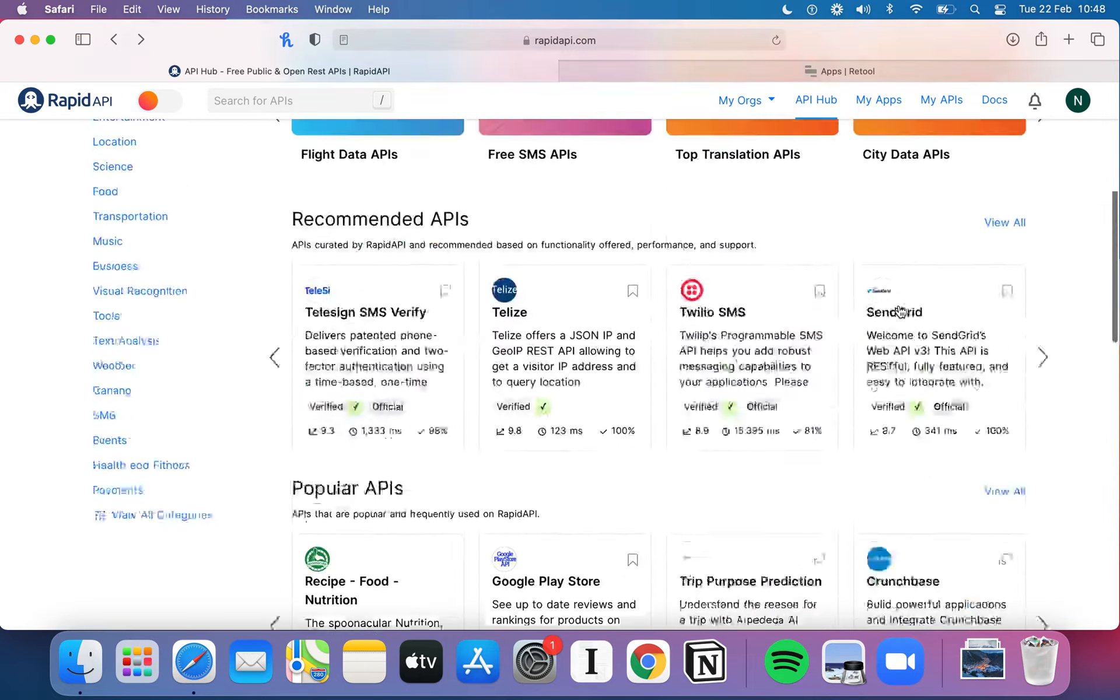
Review the Recommended APIs section again, previewing the Twilio SMS endpoints.
{"action": "scroll", "coordinate": [779, 293], "scroll_direction": "down", "scroll_amount": 5}
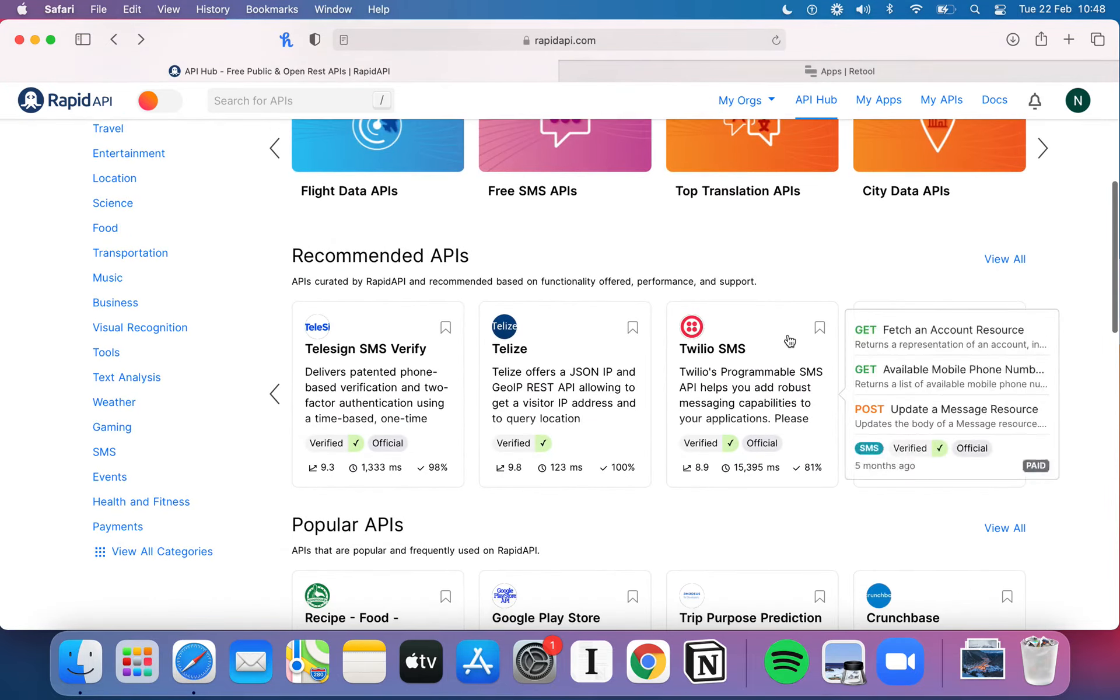
{"action": "scroll", "coordinate": [790, 341], "scroll_direction": "down", "scroll_amount": 1}
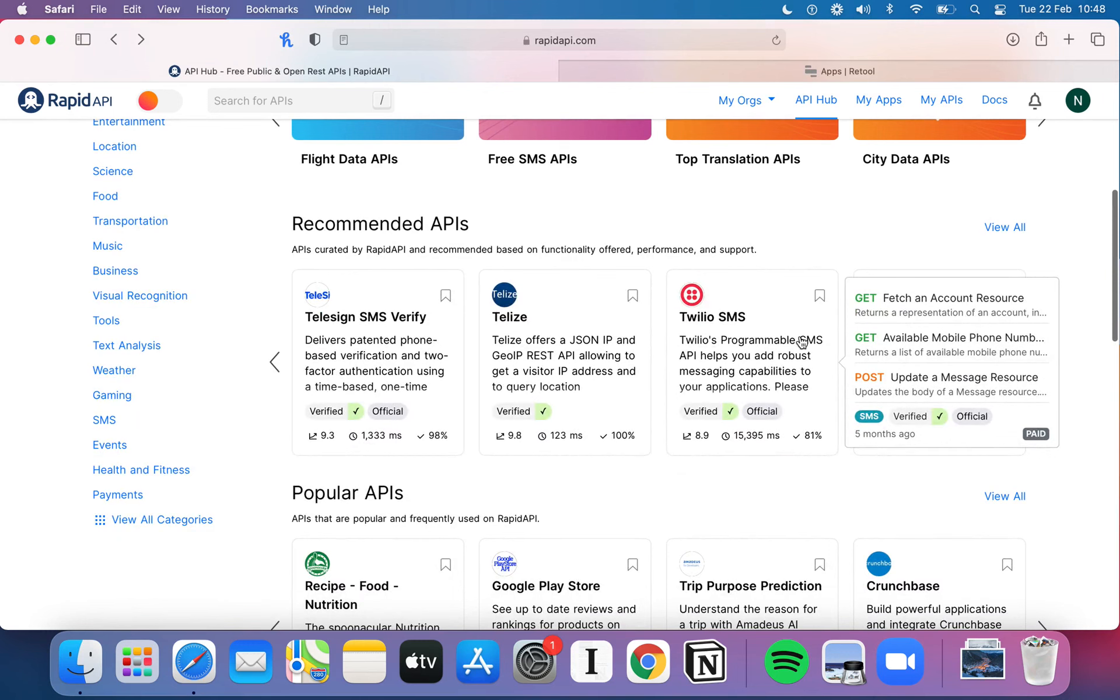
{"action": "scroll", "coordinate": [802, 341], "scroll_direction": "down", "scroll_amount": 2}
Browse forward through the Discover More APIs collections to the set beginning with SMS APIs.
{"action": "scroll", "coordinate": [800, 342], "scroll_direction": "up", "scroll_amount": 5}
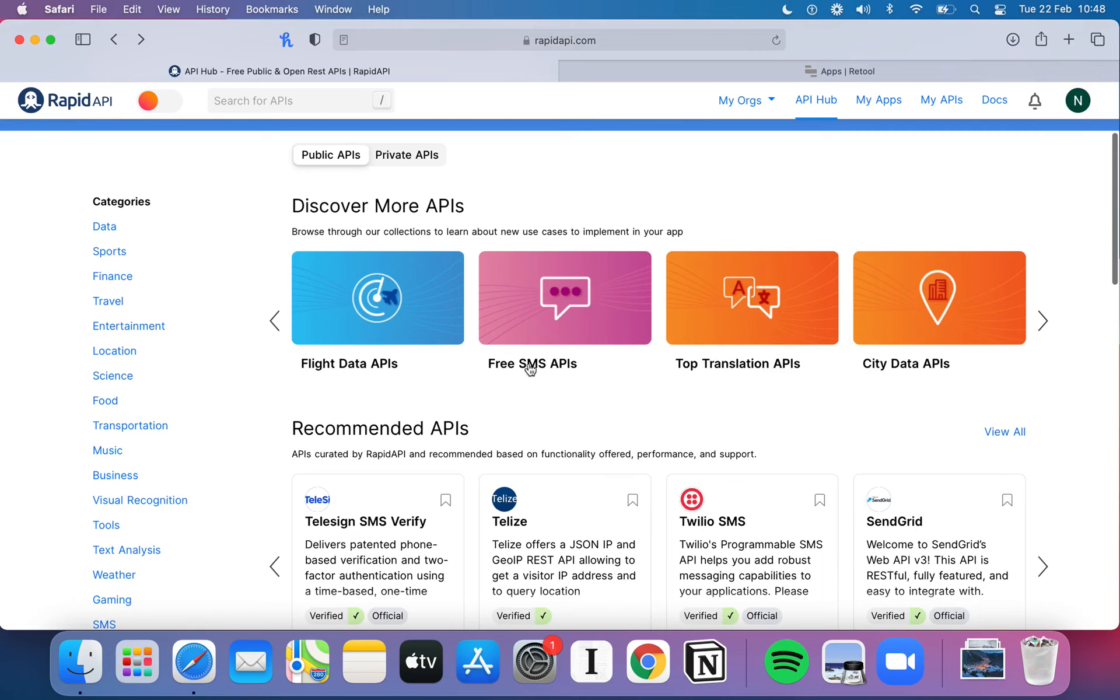
{"action": "left_click", "coordinate": [1043, 322]}
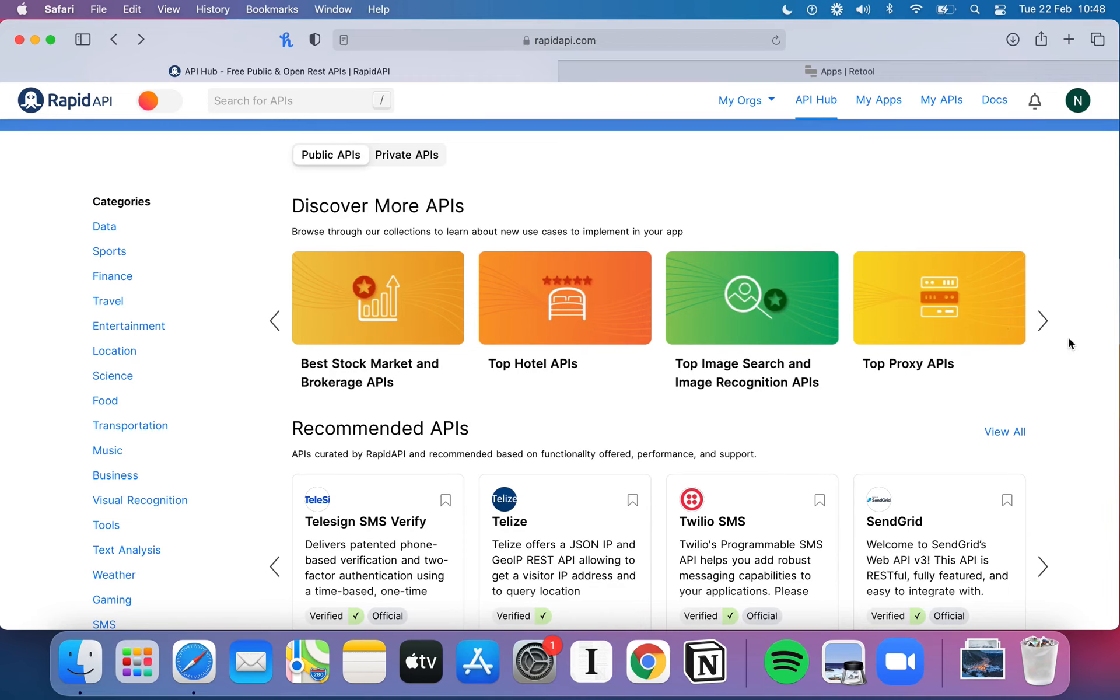
{"action": "left_click", "coordinate": [1043, 321]}
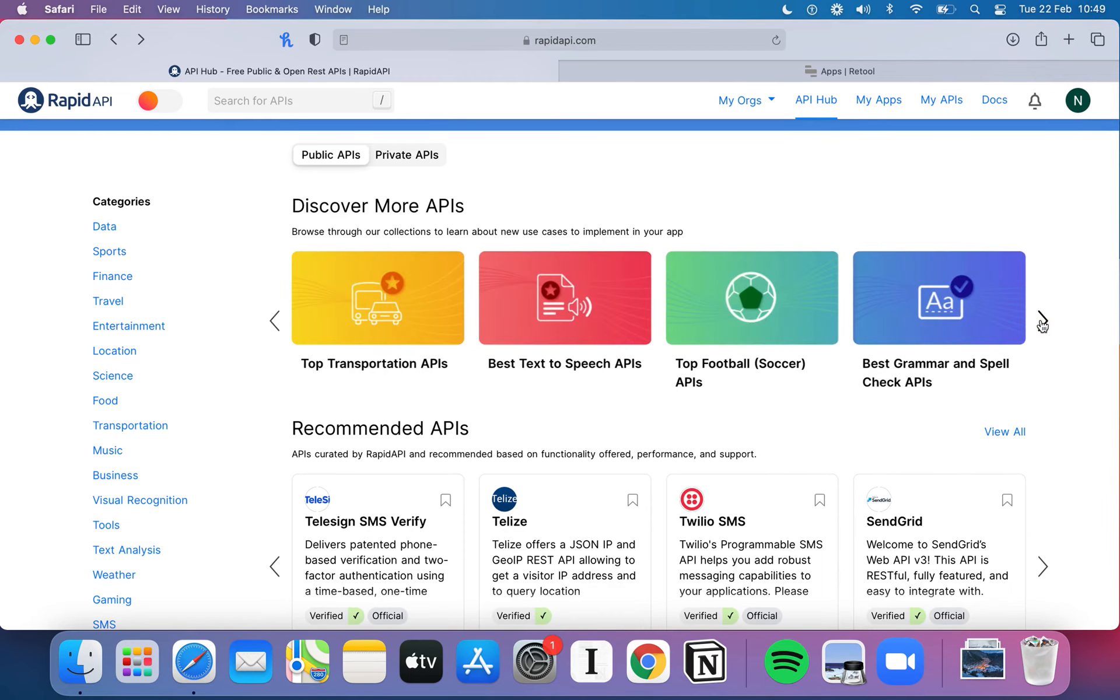
{"action": "left_click", "coordinate": [1042, 322]}
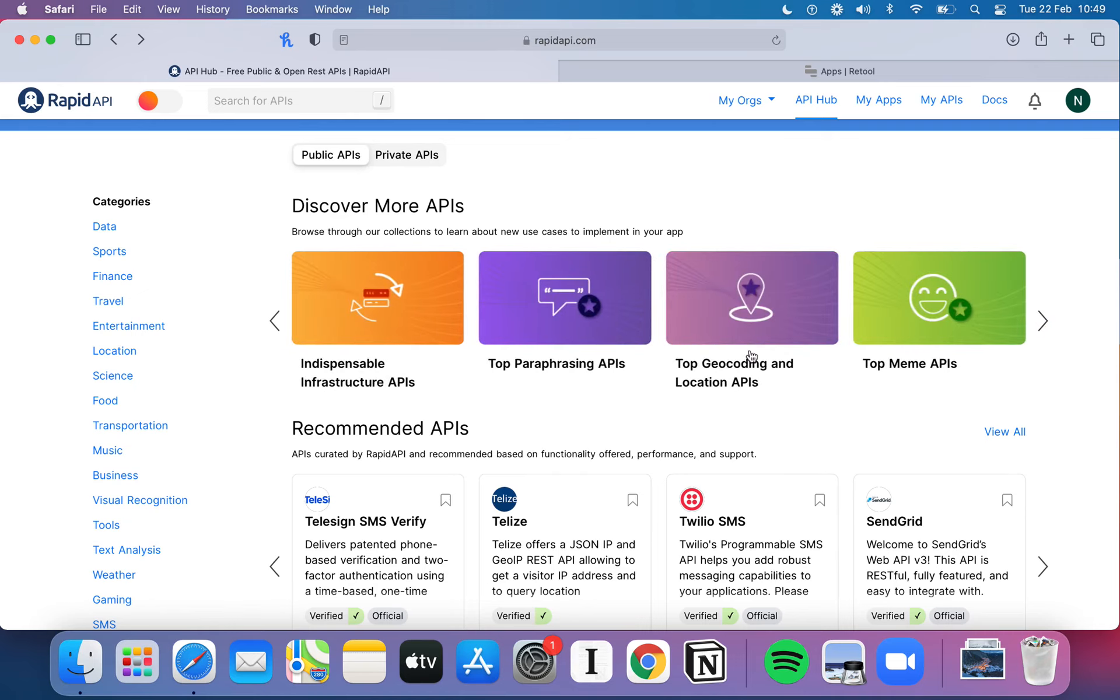
{"action": "left_click", "coordinate": [1049, 322]}
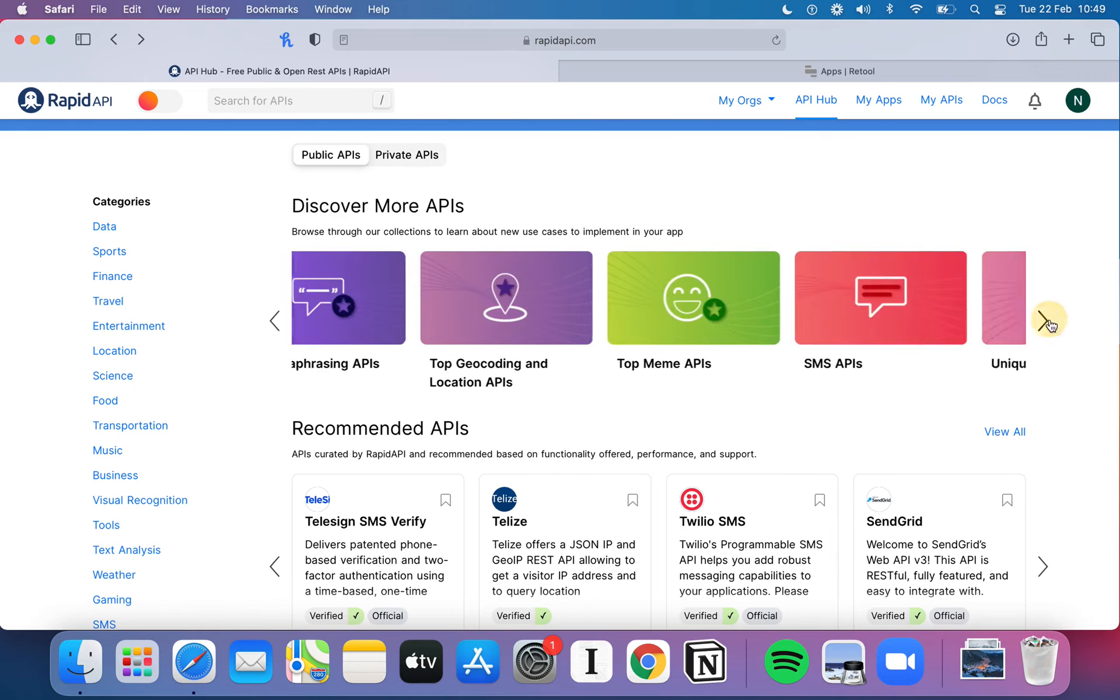
Look through the API collections below Discover More APIs, down to Top Weather APIs.
{"action": "scroll", "coordinate": [788, 328], "scroll_direction": "down", "scroll_amount": 5}
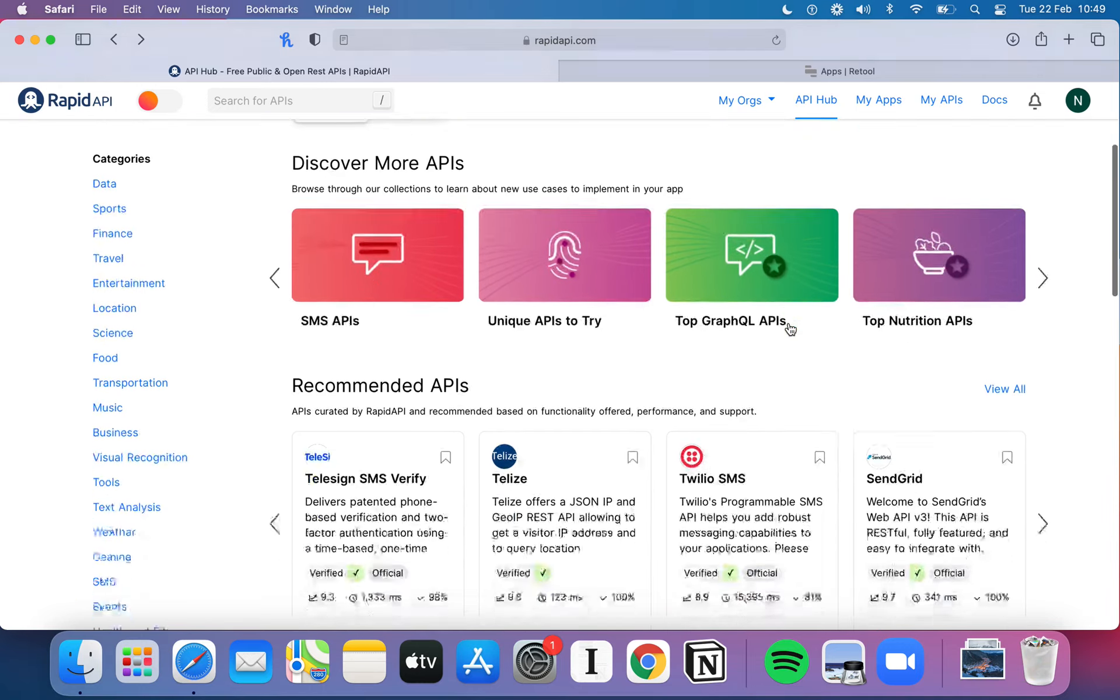
{"action": "scroll", "coordinate": [788, 327], "scroll_direction": "down", "scroll_amount": 6}
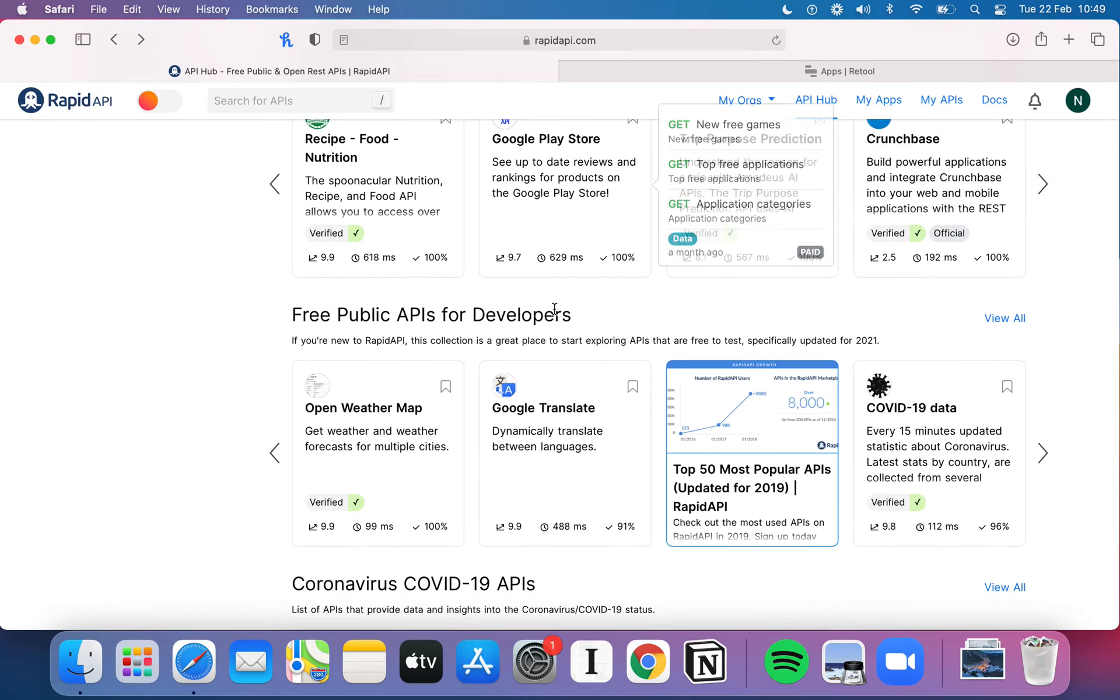
{"action": "scroll", "coordinate": [763, 344], "scroll_direction": "down", "scroll_amount": 3}
{"action": "scroll", "coordinate": [555, 315], "scroll_direction": "down", "scroll_amount": 7}
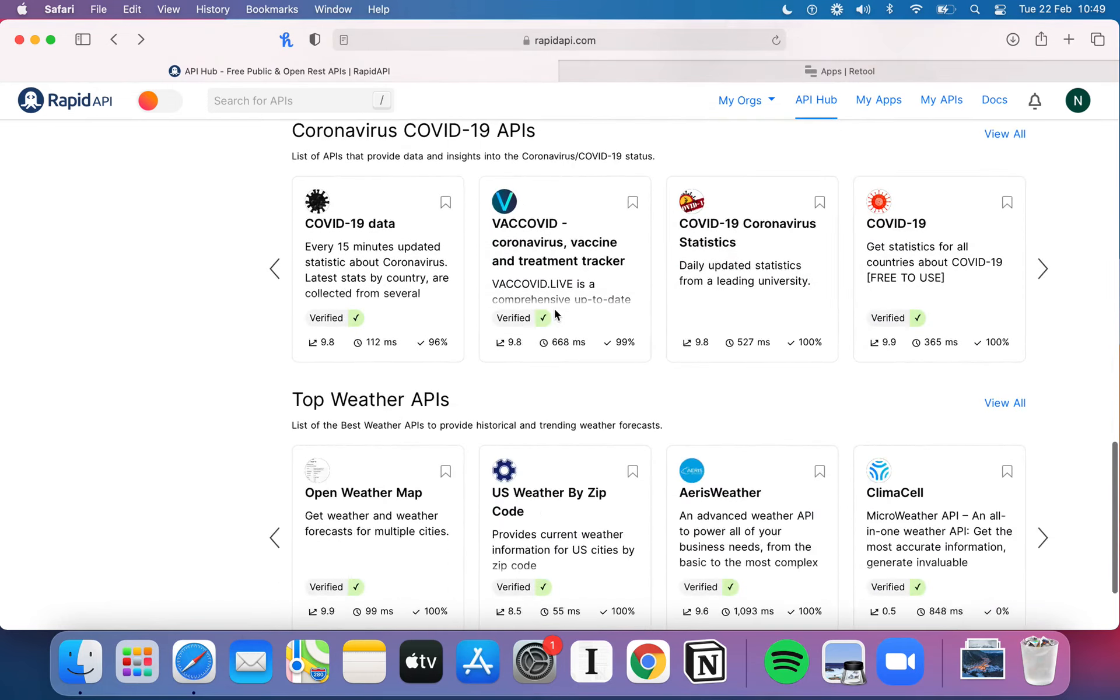
Return the Discover More APIs collections to the first set, beginning with Flight Data APIs.
{"action": "scroll", "coordinate": [555, 314], "scroll_direction": "up", "scroll_amount": 20}
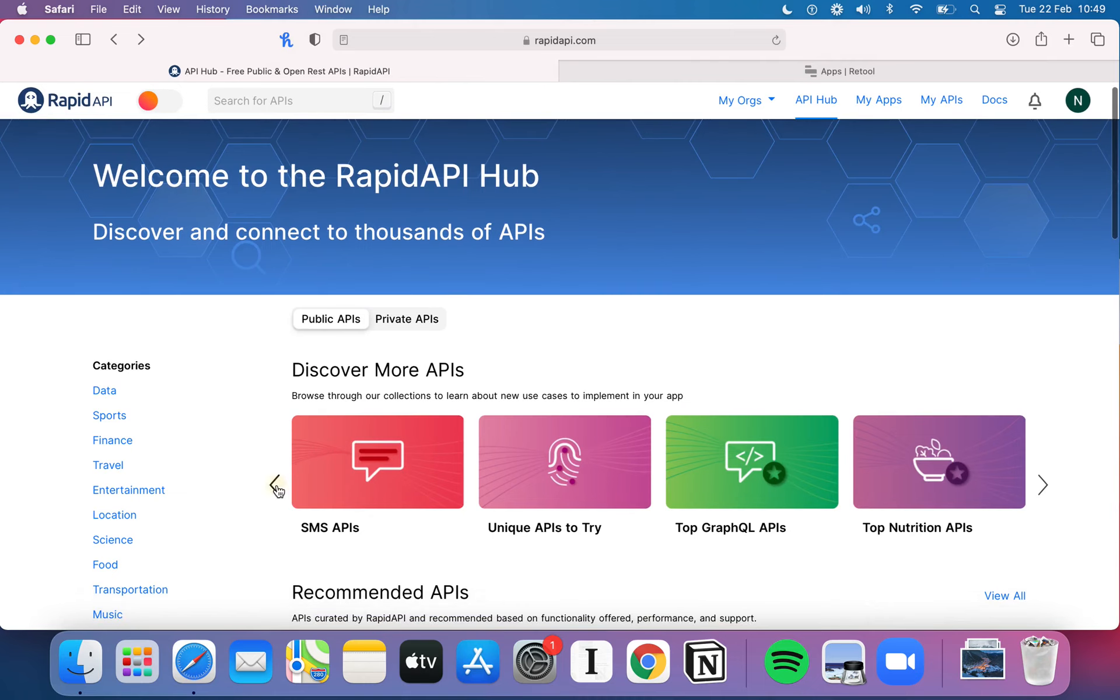
{"action": "left_click", "coordinate": [276, 489]}
{"action": "left_click", "coordinate": [277, 488]}
{"action": "left_click", "coordinate": [277, 489]}
{"action": "left_click", "coordinate": [277, 489]}
{"action": "left_click", "coordinate": [276, 489]}
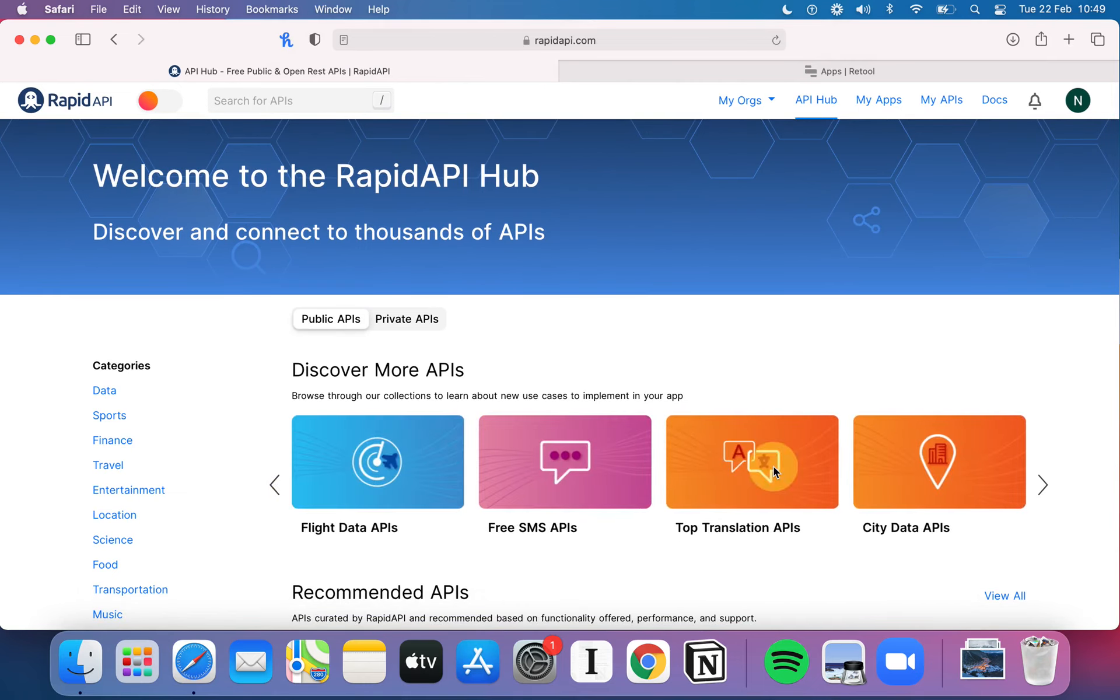
Open the Top Translation APIs collection and look through its listed APIs down to the Translation API description.
{"action": "left_click", "coordinate": [773, 466]}
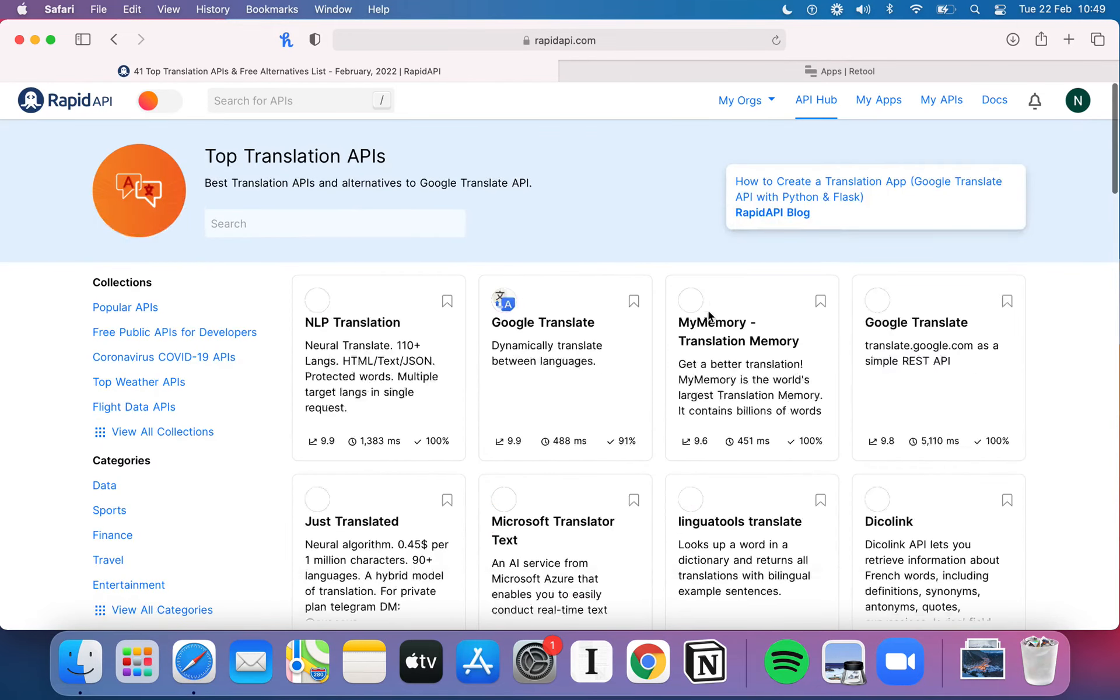
{"action": "scroll", "coordinate": [710, 317], "scroll_direction": "down", "scroll_amount": 2}
{"action": "scroll", "coordinate": [710, 317], "scroll_direction": "down", "scroll_amount": 2}
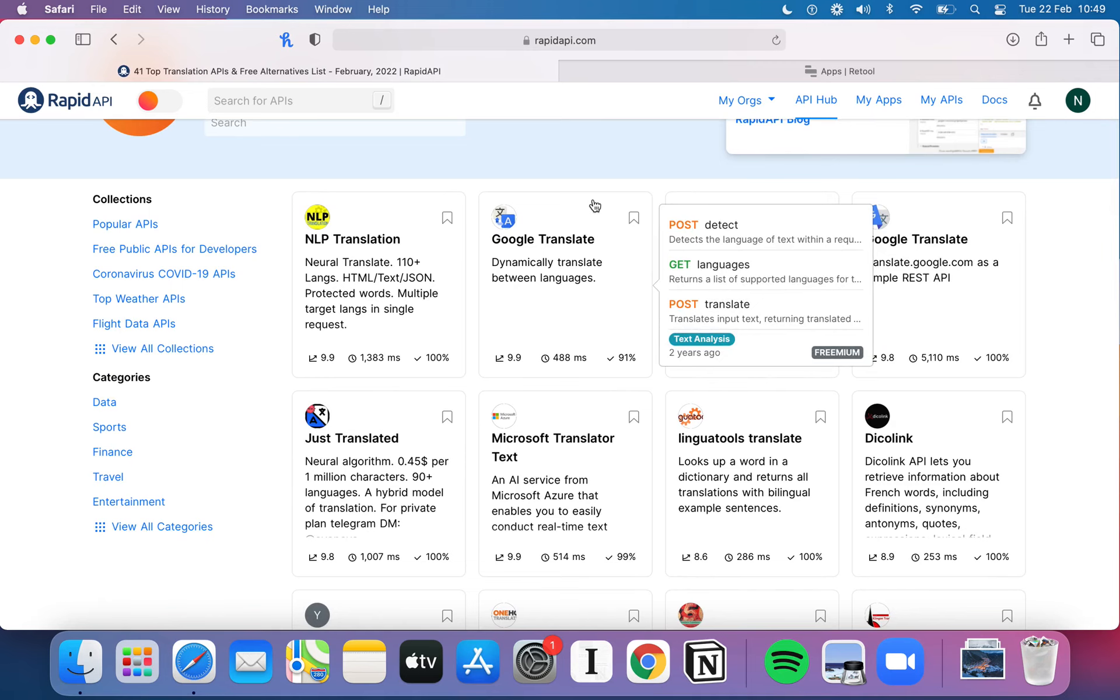
{"action": "scroll", "coordinate": [590, 202], "scroll_direction": "down", "scroll_amount": 4}
{"action": "scroll", "coordinate": [585, 347], "scroll_direction": "down", "scroll_amount": 3}
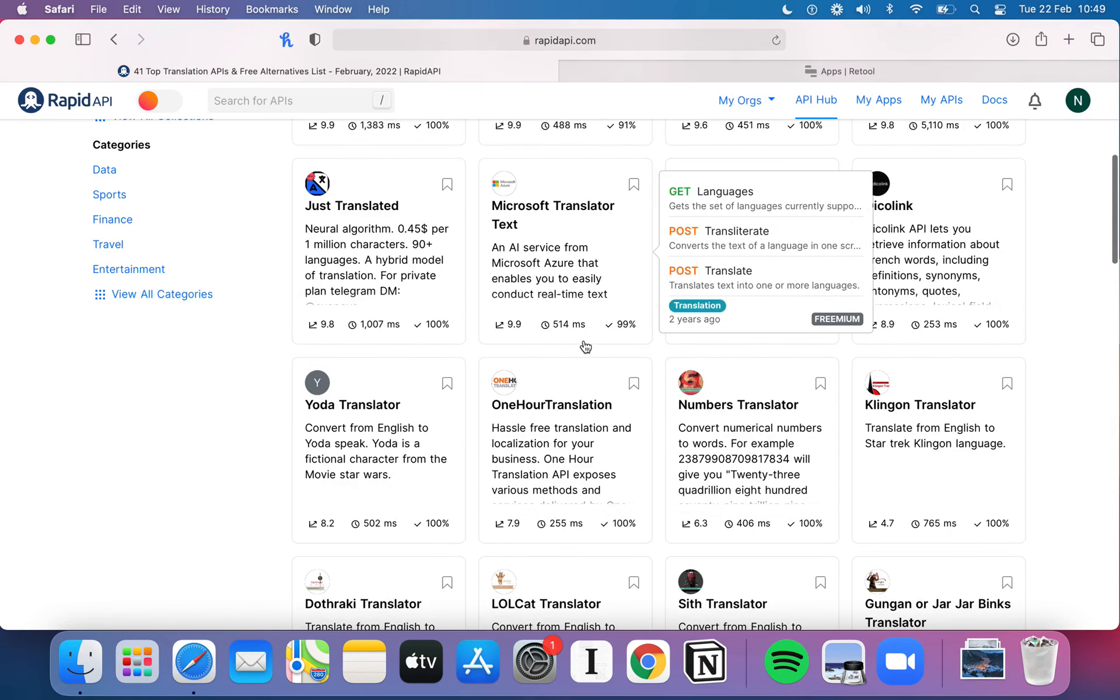
{"action": "scroll", "coordinate": [586, 347], "scroll_direction": "down", "scroll_amount": 5}
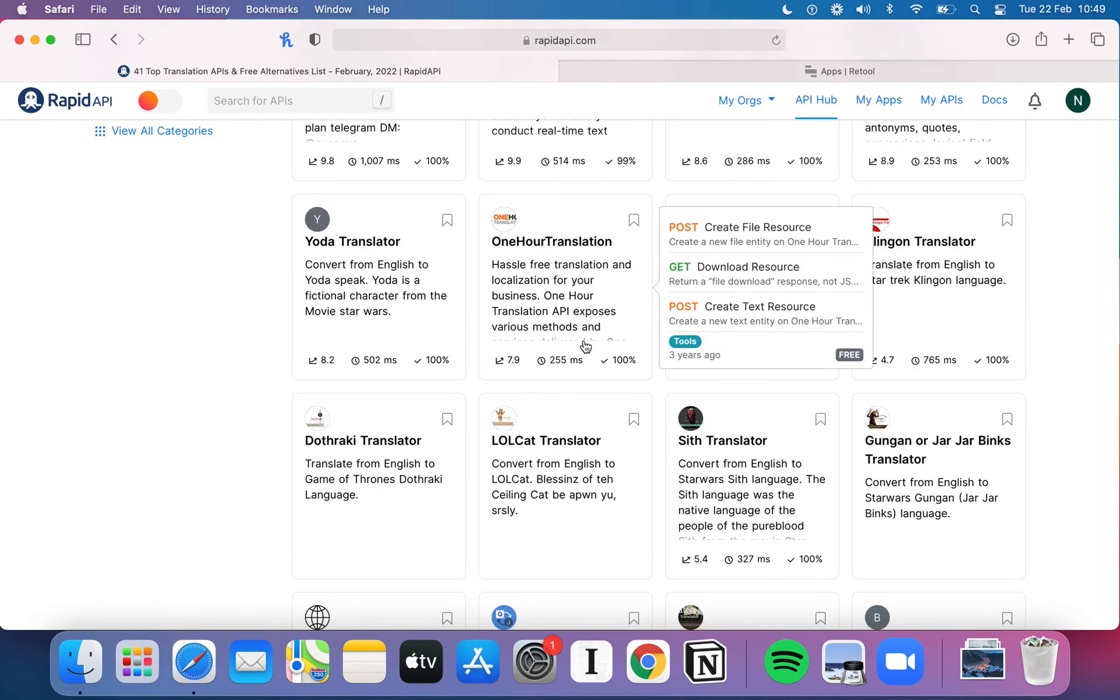
{"action": "scroll", "coordinate": [194, 328], "scroll_direction": "down", "scroll_amount": 1}
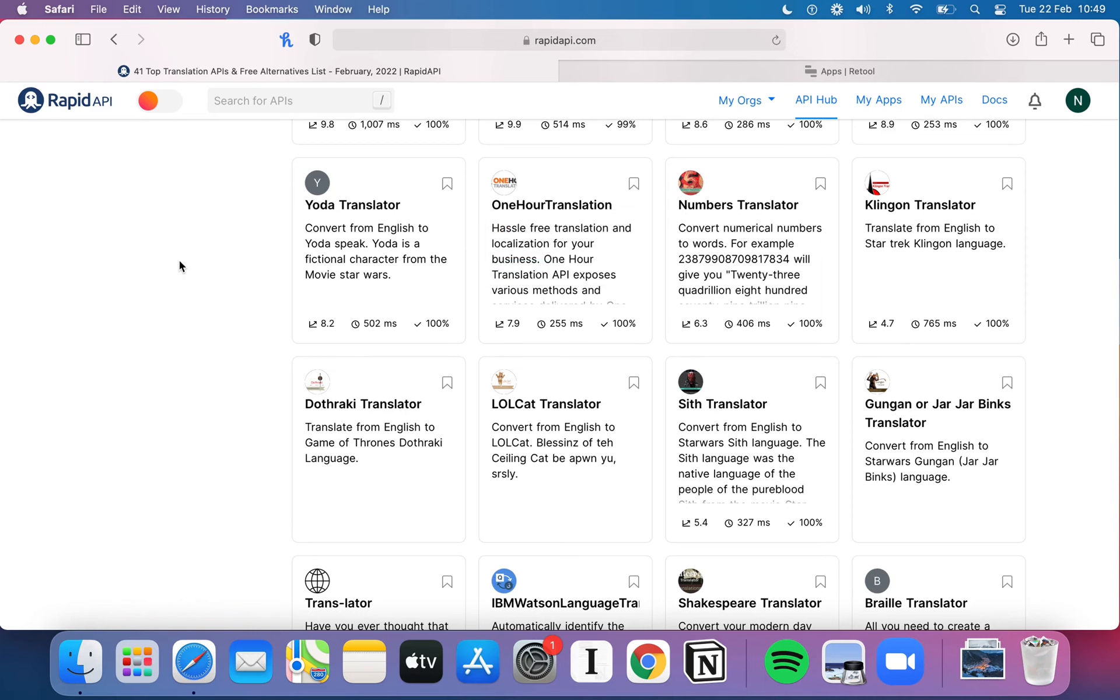
{"action": "scroll", "coordinate": [261, 286], "scroll_direction": "down", "scroll_amount": 1}
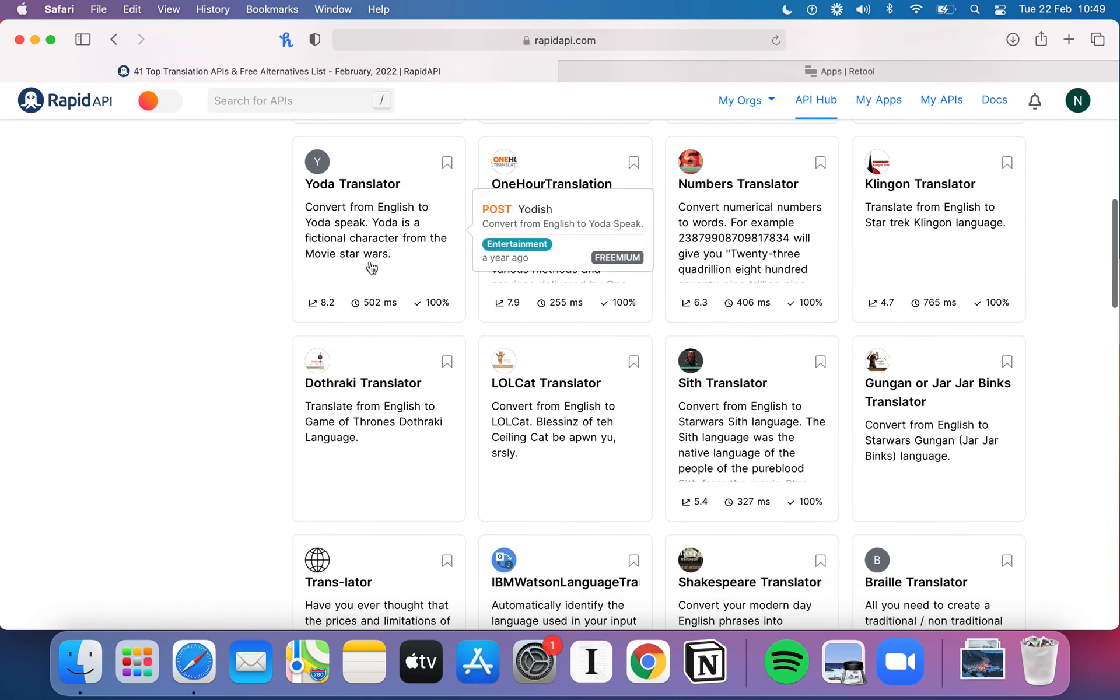
{"action": "scroll", "coordinate": [381, 290], "scroll_direction": "down", "scroll_amount": 4}
{"action": "scroll", "coordinate": [381, 290], "scroll_direction": "down", "scroll_amount": 5}
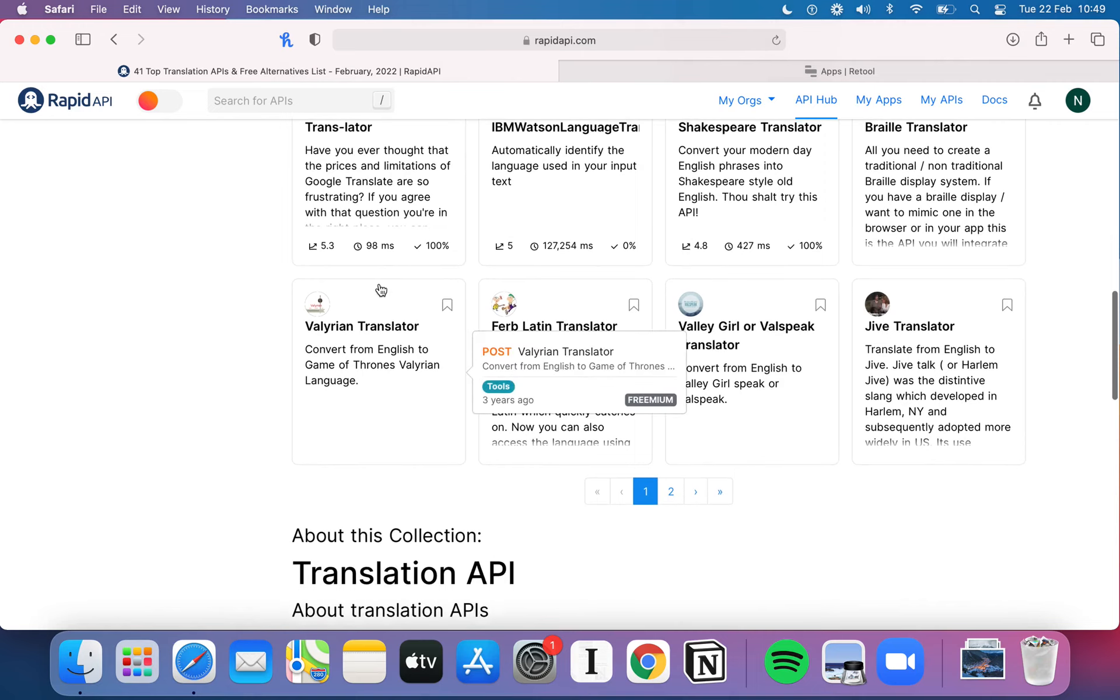
{"action": "scroll", "coordinate": [381, 290], "scroll_direction": "up", "scroll_amount": 18}
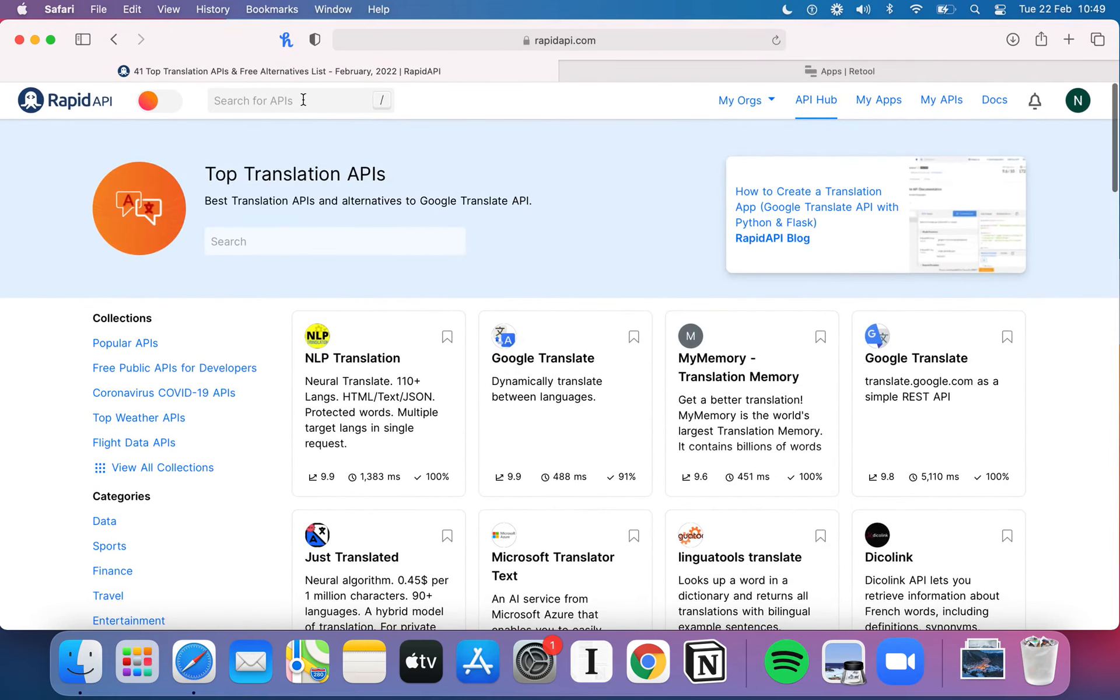
Search the hub for "Lecto" and open the Lecto Translation API.
{"action": "left_click", "coordinate": [300, 99]}
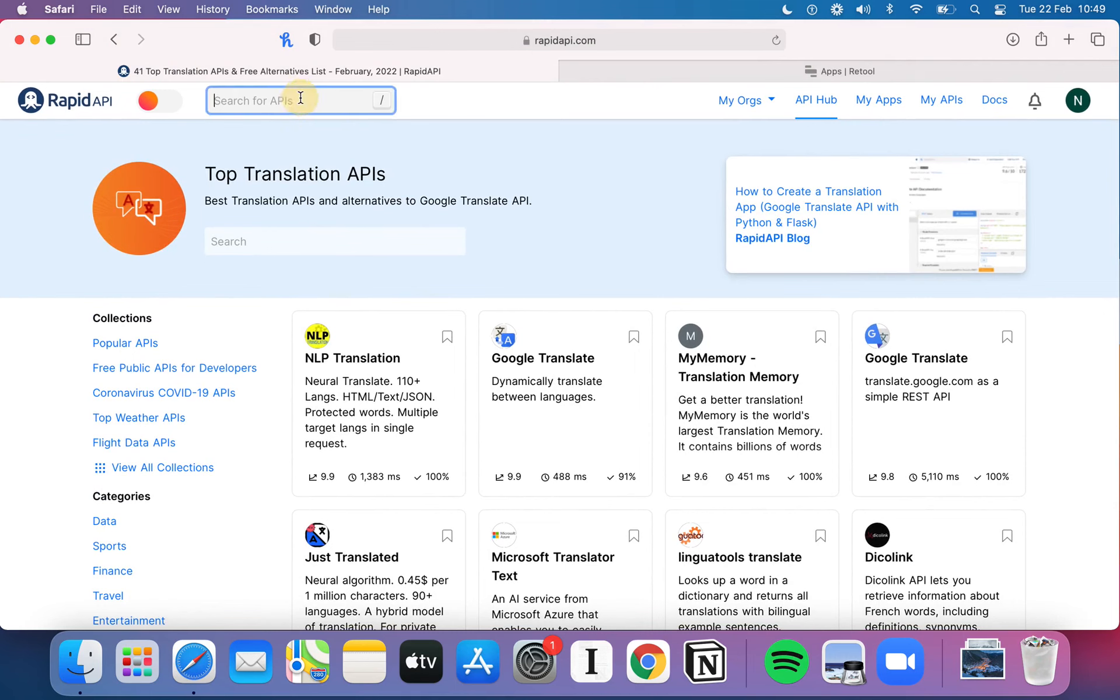
{"action": "type", "text": "Lecto"}
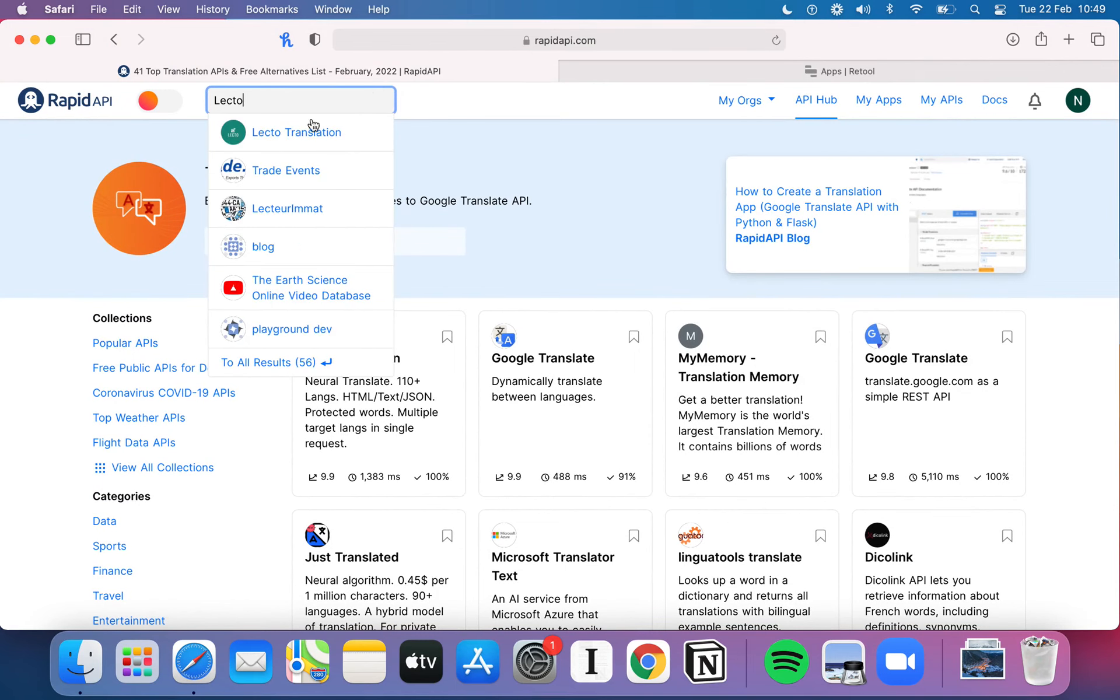
{"action": "left_click", "coordinate": [321, 132]}
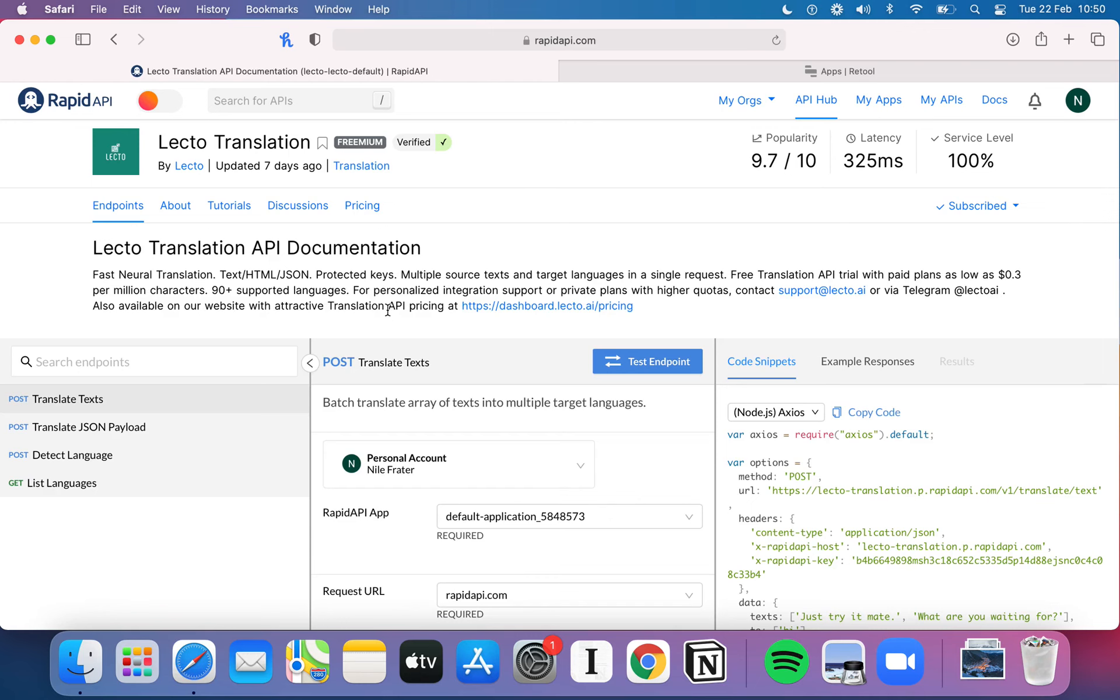
Review the Translate Texts endpoint of Lecto Translation, including its app, request URL and header parameter settings.
{"action": "scroll", "coordinate": [388, 309], "scroll_direction": "down", "scroll_amount": 3}
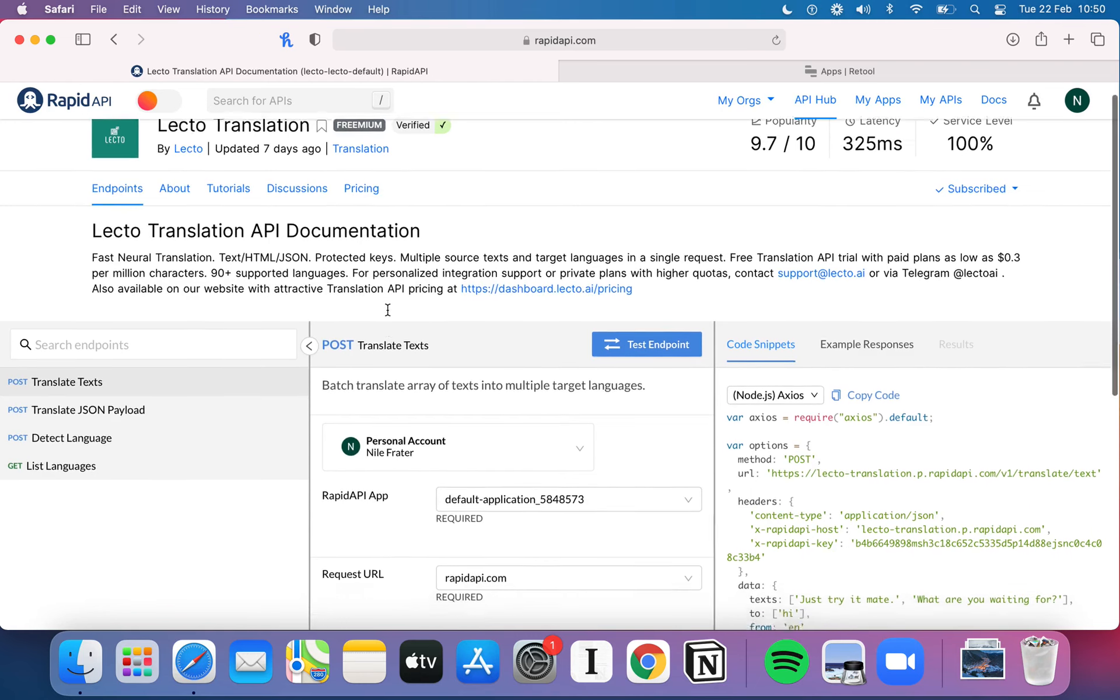
{"action": "scroll", "coordinate": [408, 231], "scroll_direction": "up", "scroll_amount": 3}
{"action": "scroll", "coordinate": [409, 231], "scroll_direction": "down", "scroll_amount": 4}
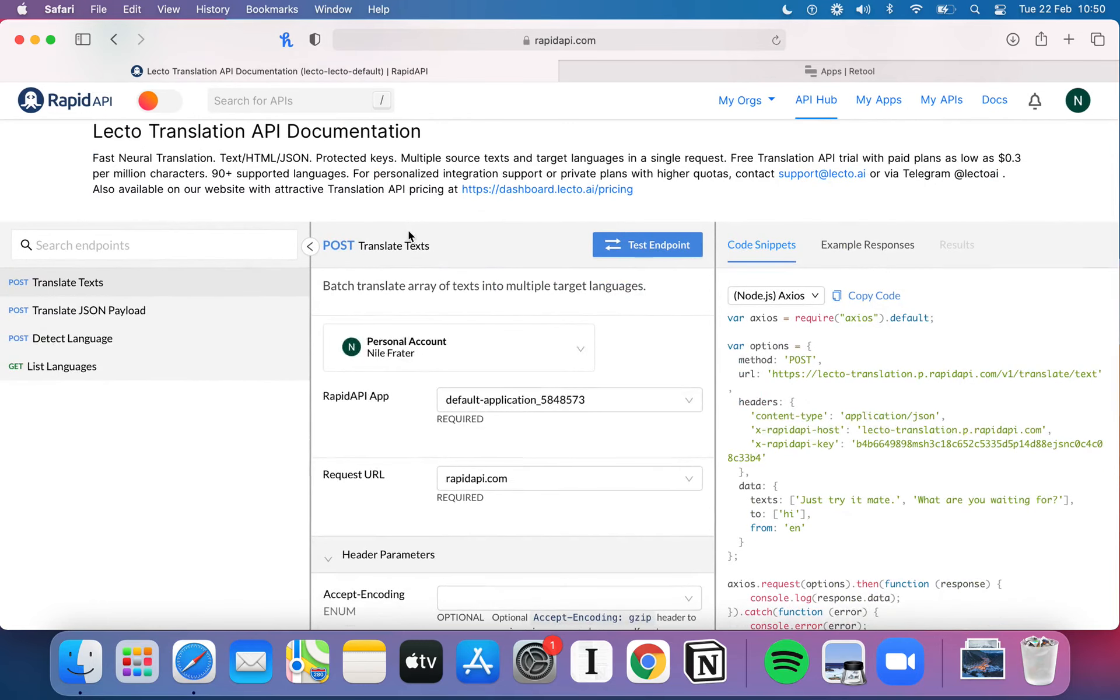
{"action": "left_click", "coordinate": [129, 257]}
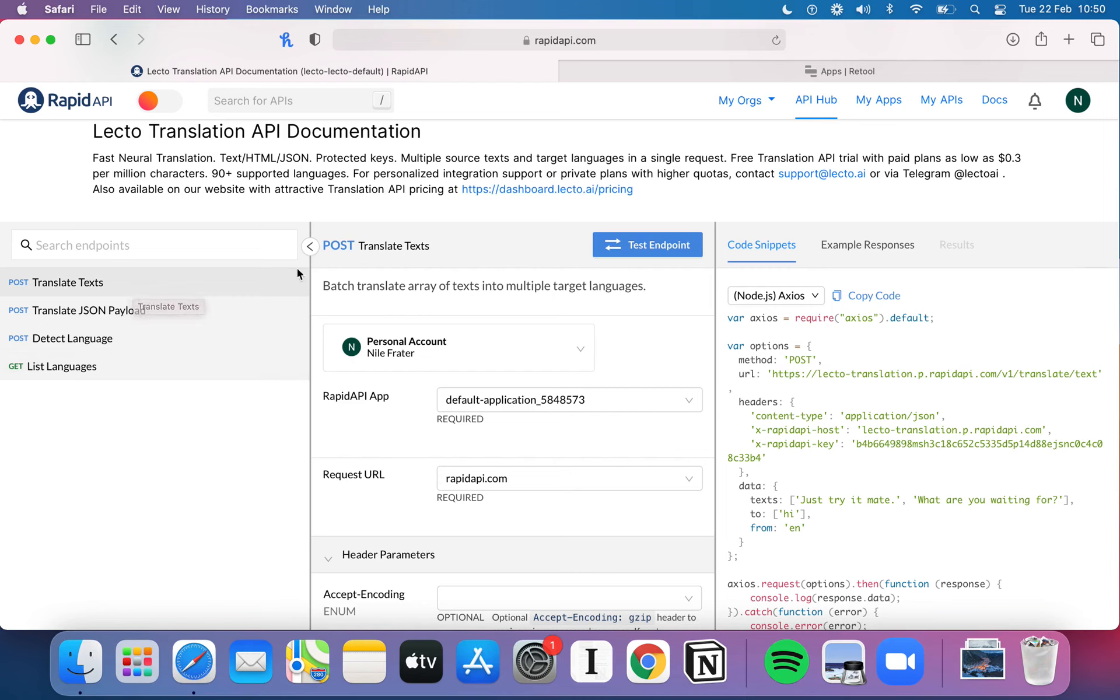
{"action": "scroll", "coordinate": [398, 343], "scroll_direction": "down", "scroll_amount": 4}
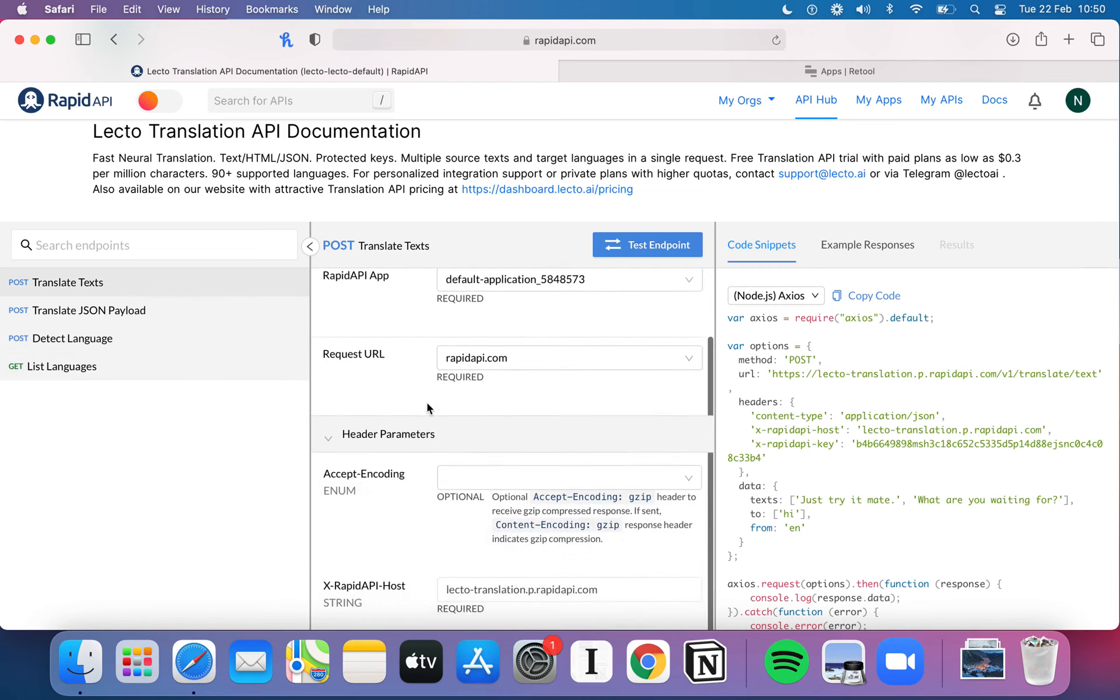
{"action": "left_click", "coordinate": [390, 423]}
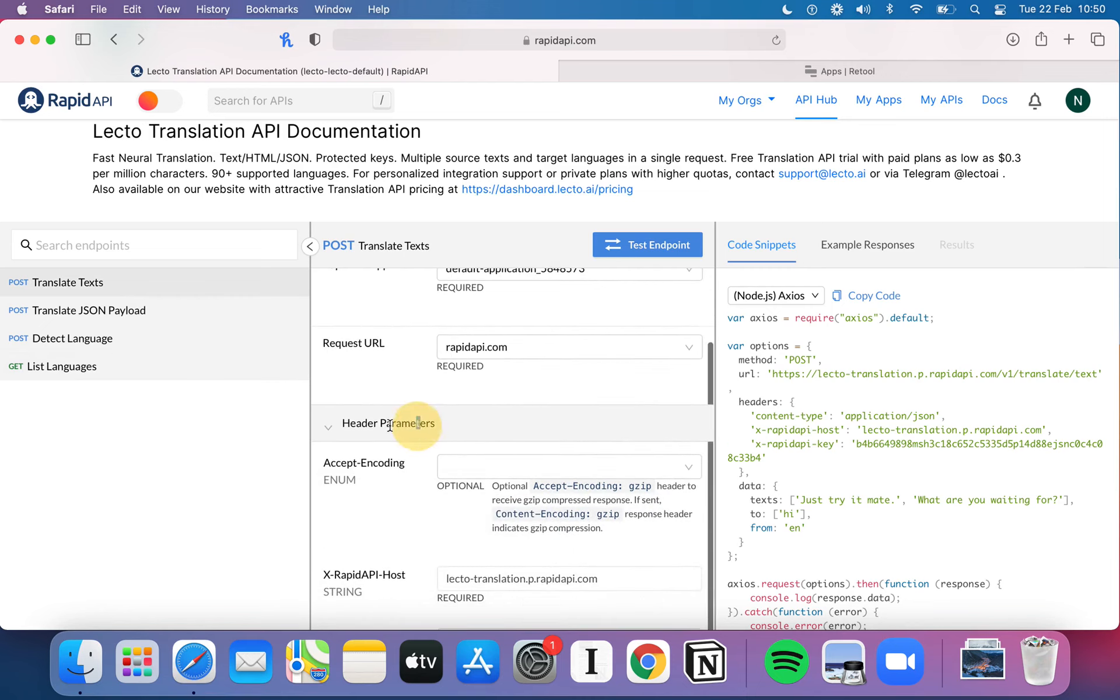
{"action": "left_click", "coordinate": [503, 433]}
{"action": "scroll", "coordinate": [519, 438], "scroll_direction": "up", "scroll_amount": 3}
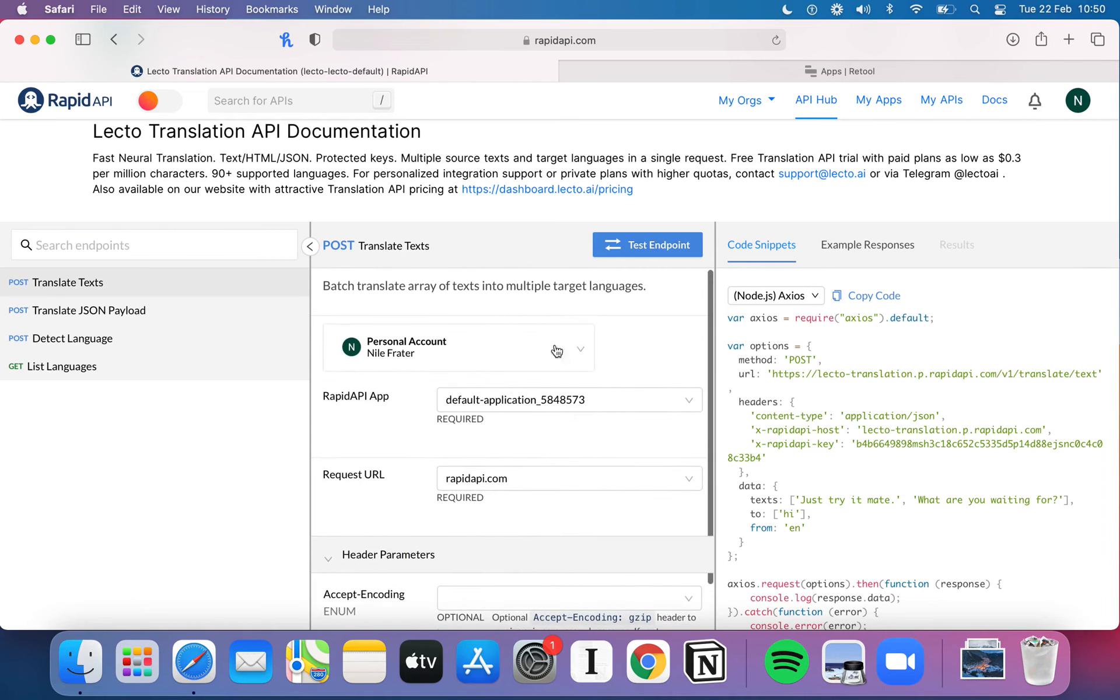
{"action": "scroll", "coordinate": [502, 350], "scroll_direction": "down", "scroll_amount": 2}
{"action": "scroll", "coordinate": [499, 342], "scroll_direction": "down", "scroll_amount": 5}
{"action": "scroll", "coordinate": [499, 342], "scroll_direction": "up", "scroll_amount": 7}
Examine the Node.js Axios code snippet for Translate Texts, including its request method, URL, headers and data.
{"action": "left_click", "coordinate": [776, 297]}
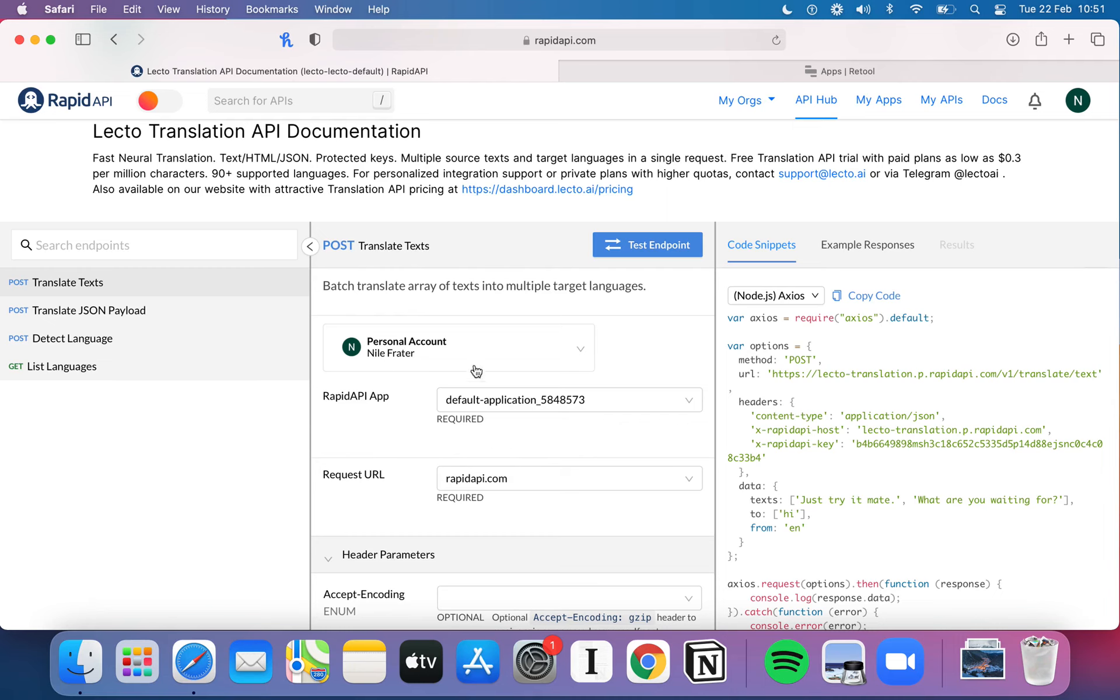
{"action": "scroll", "coordinate": [493, 350], "scroll_direction": "down", "scroll_amount": 2}
{"action": "scroll", "coordinate": [494, 396], "scroll_direction": "up", "scroll_amount": 2}
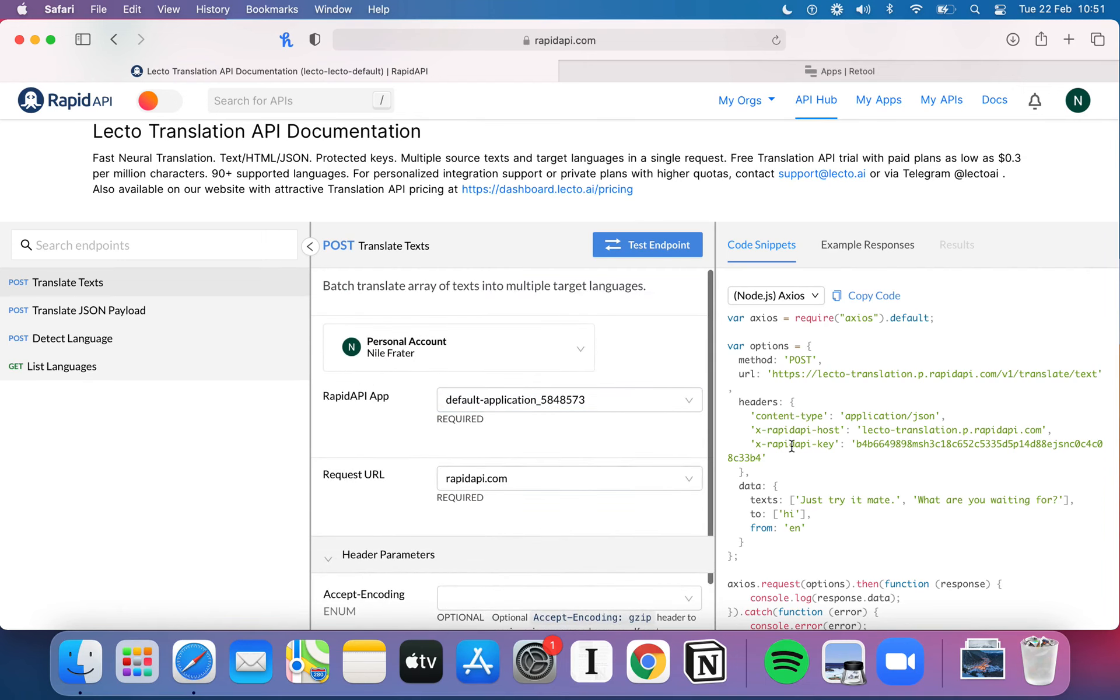
{"action": "left_click_drag", "start_coordinate": [739, 360], "coordinate": [769, 358]}
{"action": "left_click", "coordinate": [769, 359]}
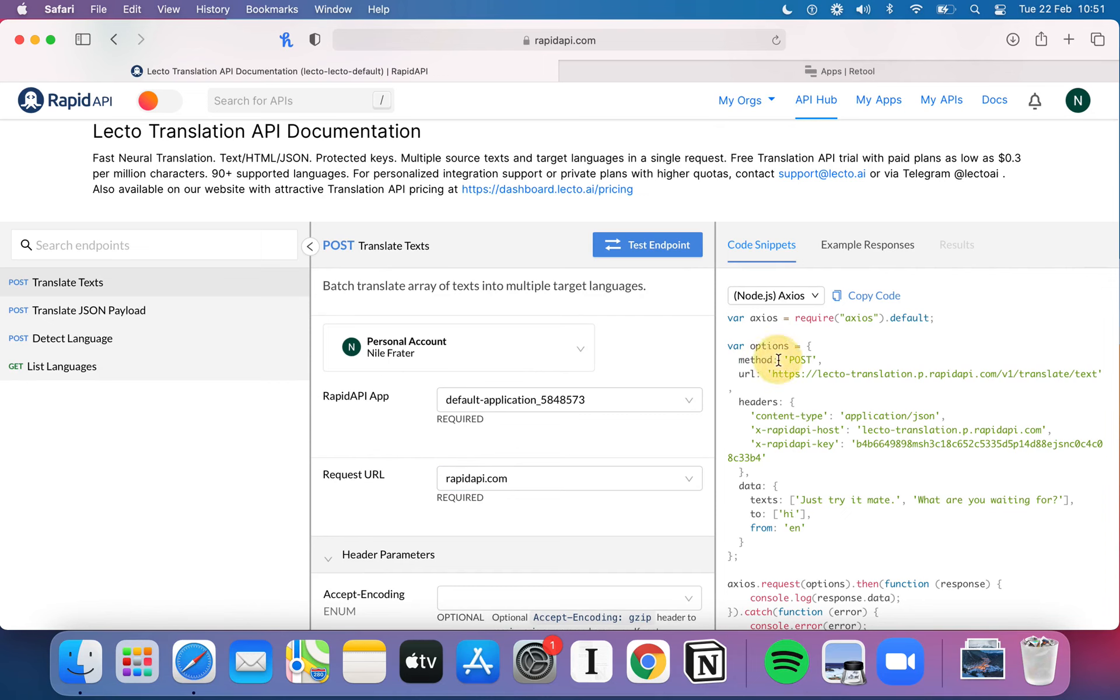
{"action": "scroll", "coordinate": [823, 374], "scroll_direction": "down", "scroll_amount": 1}
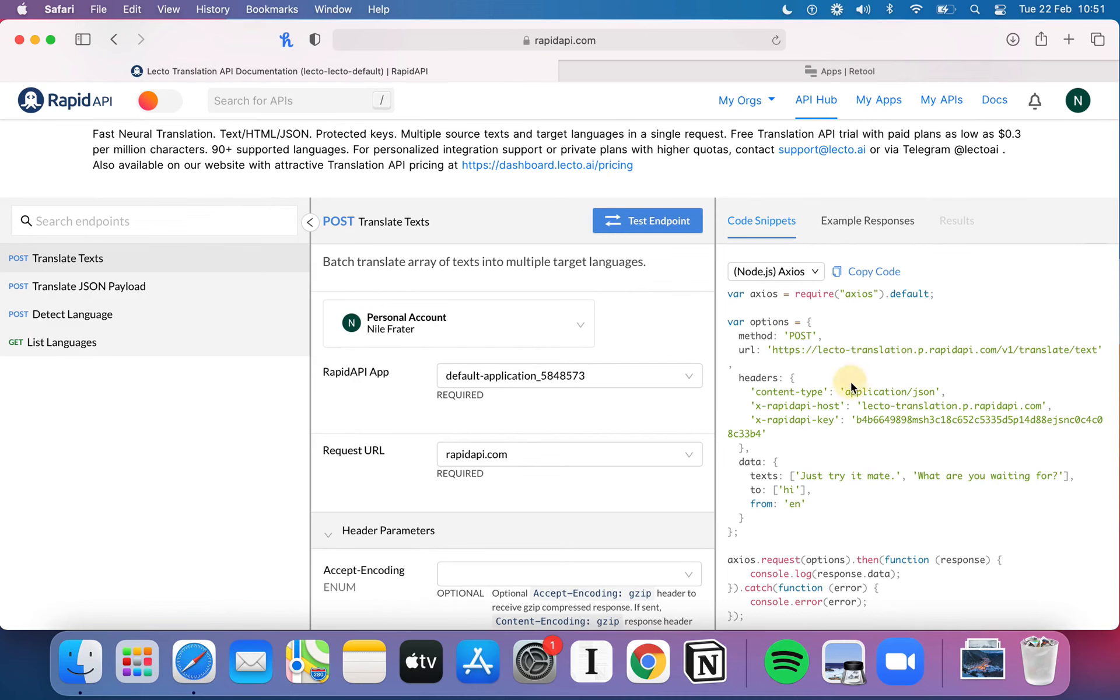
{"action": "scroll", "coordinate": [850, 383], "scroll_direction": "down", "scroll_amount": 2}
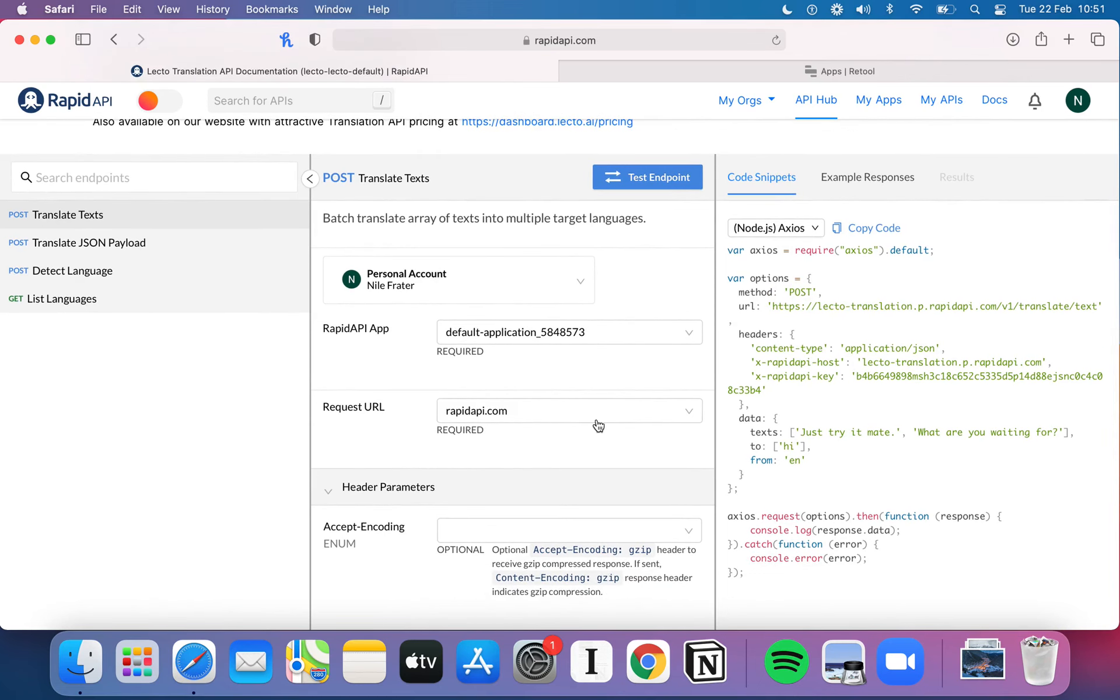
Compare the endpoint's X-RapidAPI-Host and X-RapidAPI-Key header parameters with the headers in the code snippet.
{"action": "scroll", "coordinate": [598, 426], "scroll_direction": "down", "scroll_amount": 6}
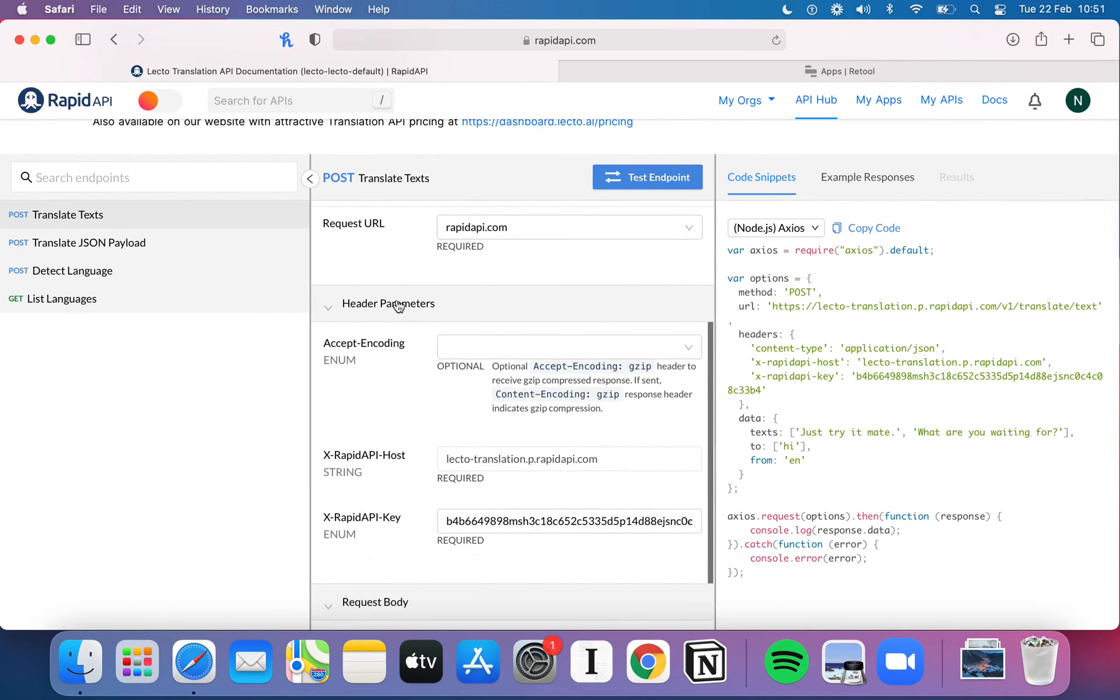
{"action": "scroll", "coordinate": [399, 306], "scroll_direction": "down", "scroll_amount": 3}
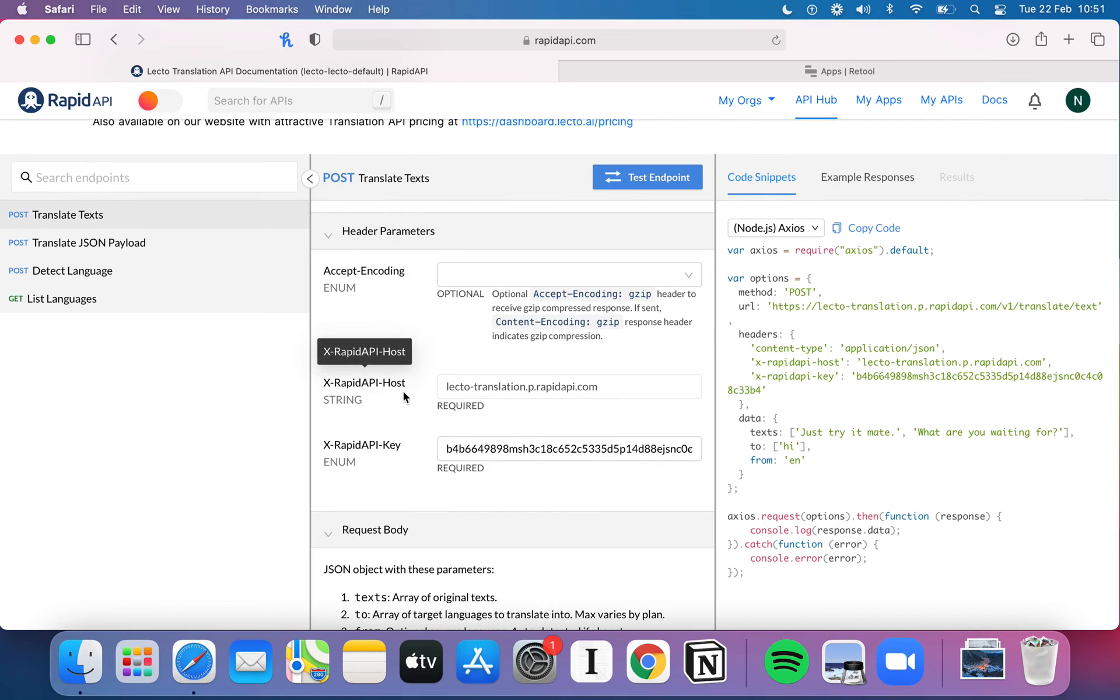
{"action": "scroll", "coordinate": [404, 397], "scroll_direction": "down", "scroll_amount": 1}
{"action": "scroll", "coordinate": [385, 426], "scroll_direction": "up", "scroll_amount": 2}
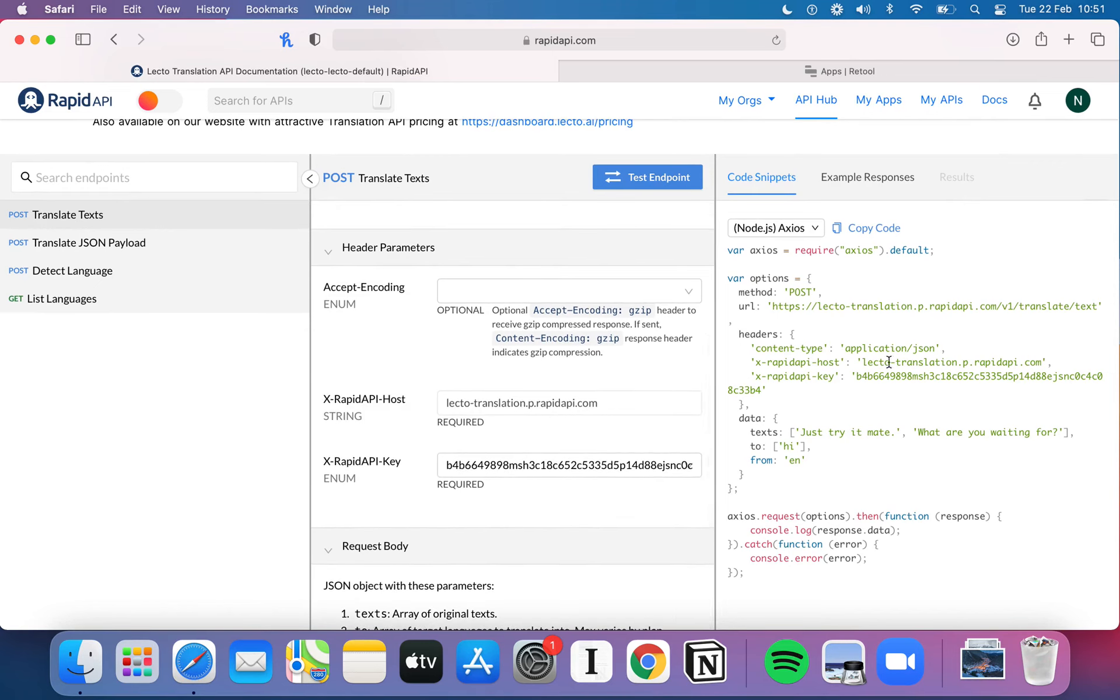
{"action": "scroll", "coordinate": [910, 336], "scroll_direction": "up", "scroll_amount": 4}
{"action": "scroll", "coordinate": [911, 336], "scroll_direction": "down", "scroll_amount": 3}
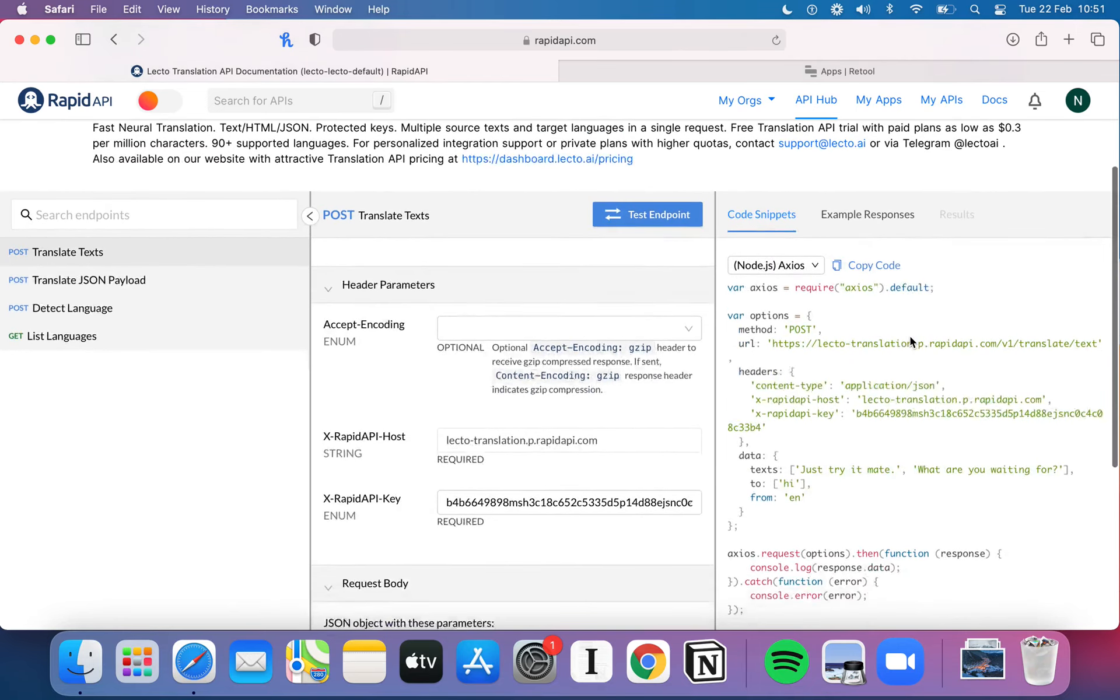
{"action": "scroll", "coordinate": [910, 336], "scroll_direction": "down", "scroll_amount": 2}
{"action": "scroll", "coordinate": [910, 336], "scroll_direction": "up", "scroll_amount": 3}
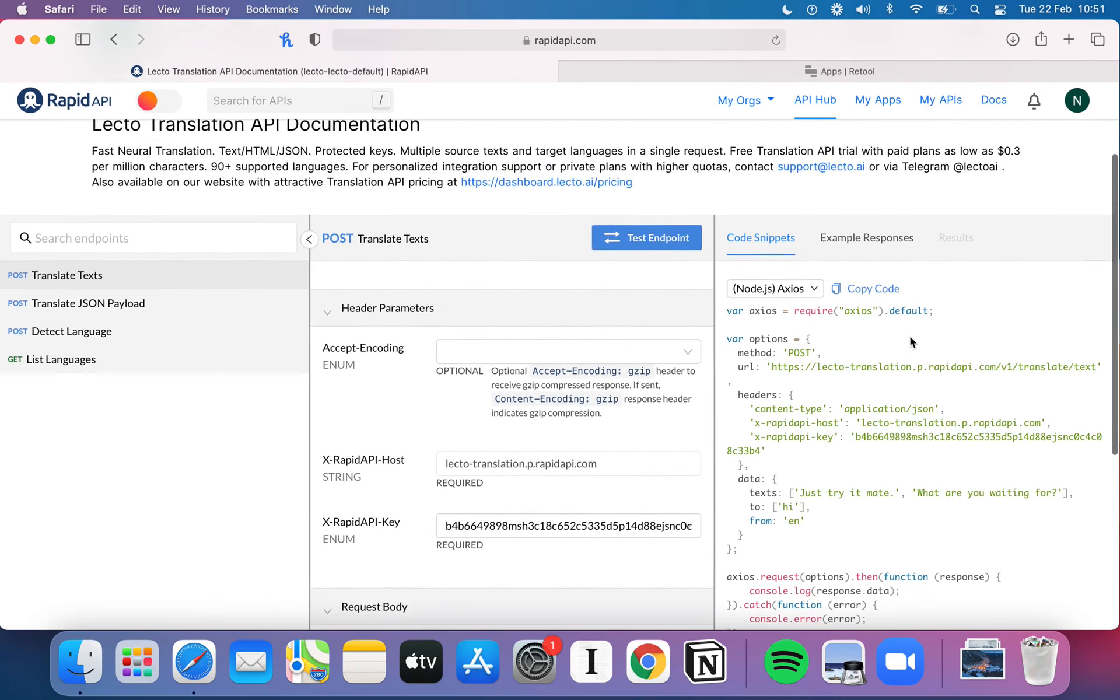
{"action": "scroll", "coordinate": [910, 336], "scroll_direction": "up", "scroll_amount": 1}
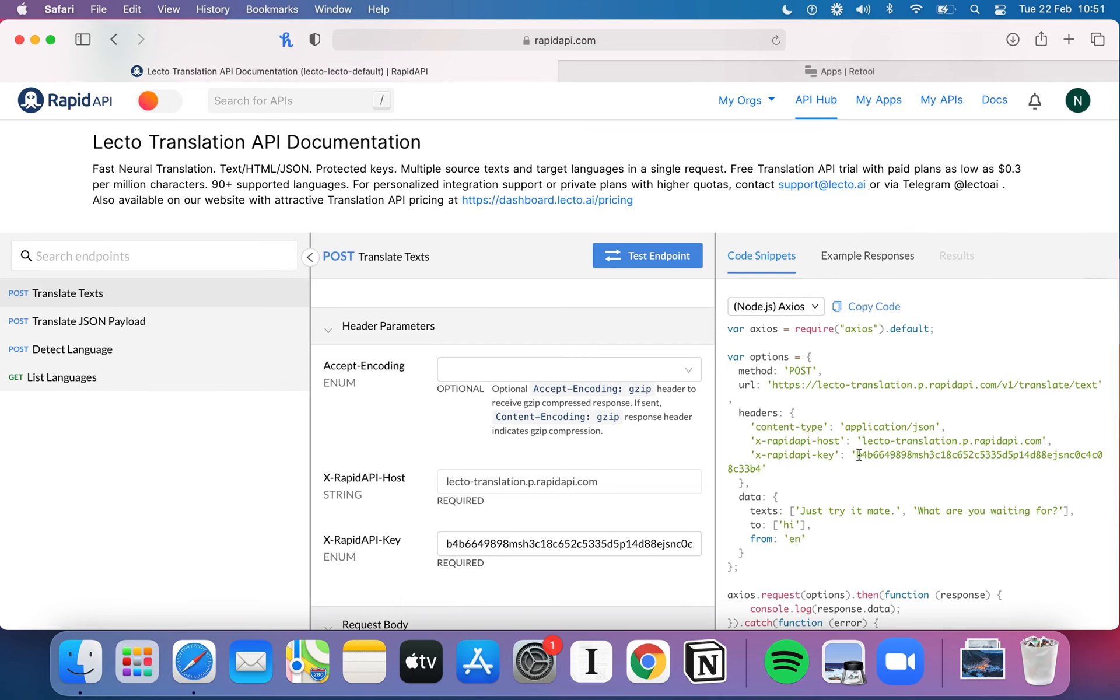
Read the example response body for status code 400, and return to the code snippets.
{"action": "left_click", "coordinate": [852, 273]}
{"action": "scroll", "coordinate": [856, 430], "scroll_direction": "down", "scroll_amount": 3}
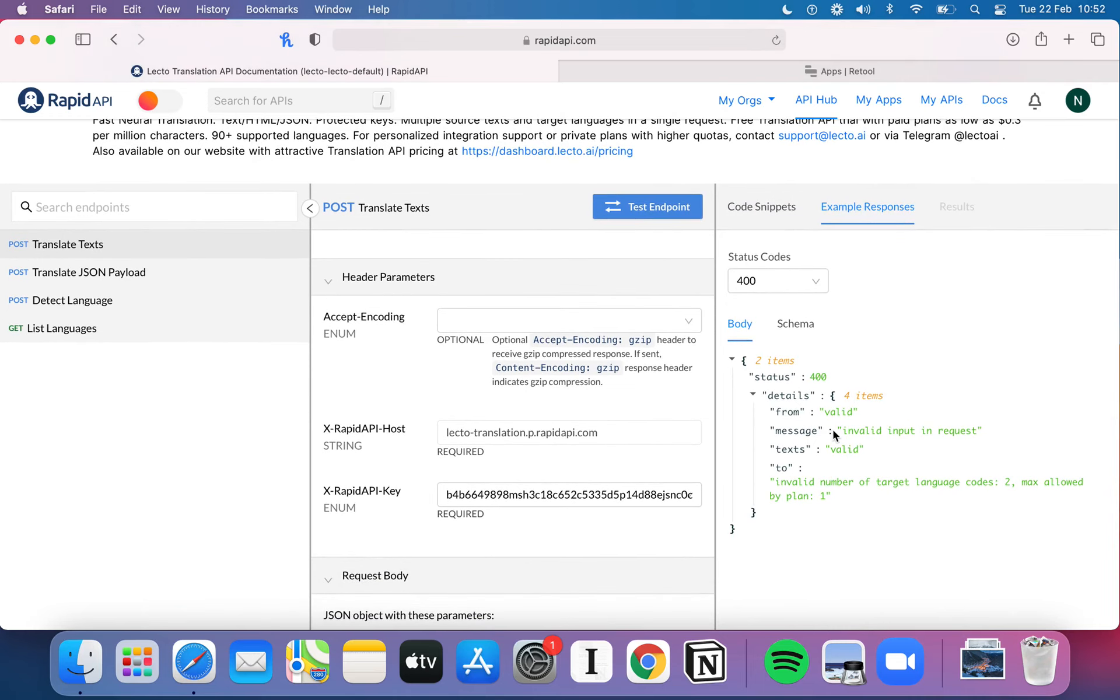
{"action": "scroll", "coordinate": [833, 430], "scroll_direction": "up", "scroll_amount": 3}
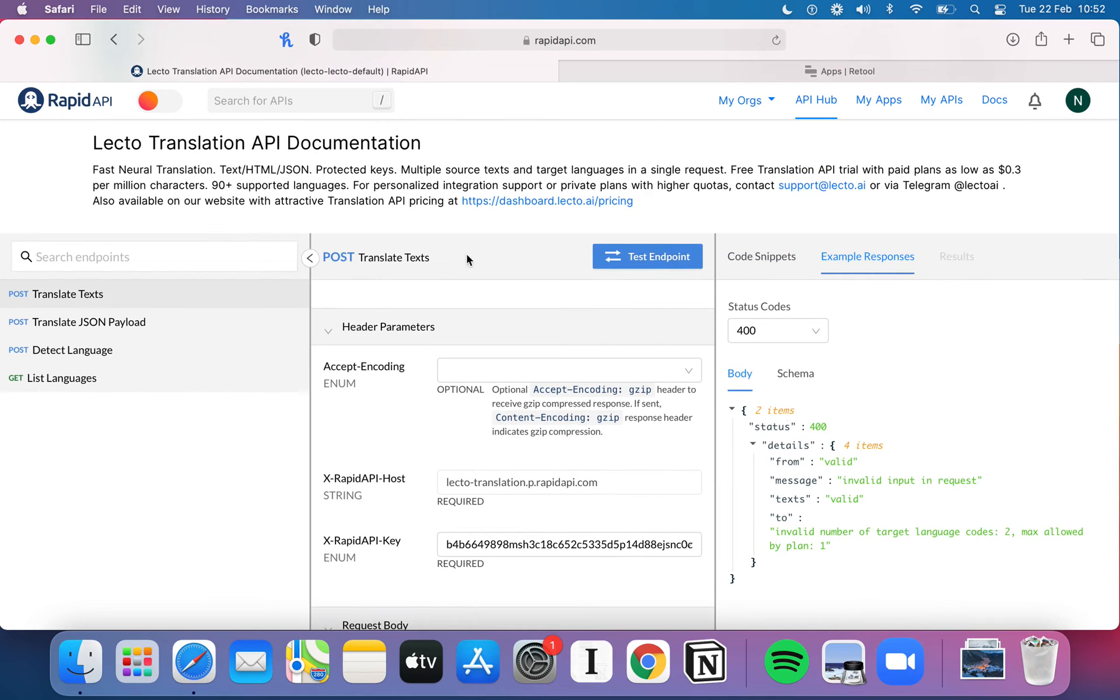
{"action": "scroll", "coordinate": [542, 432], "scroll_direction": "up", "scroll_amount": 2}
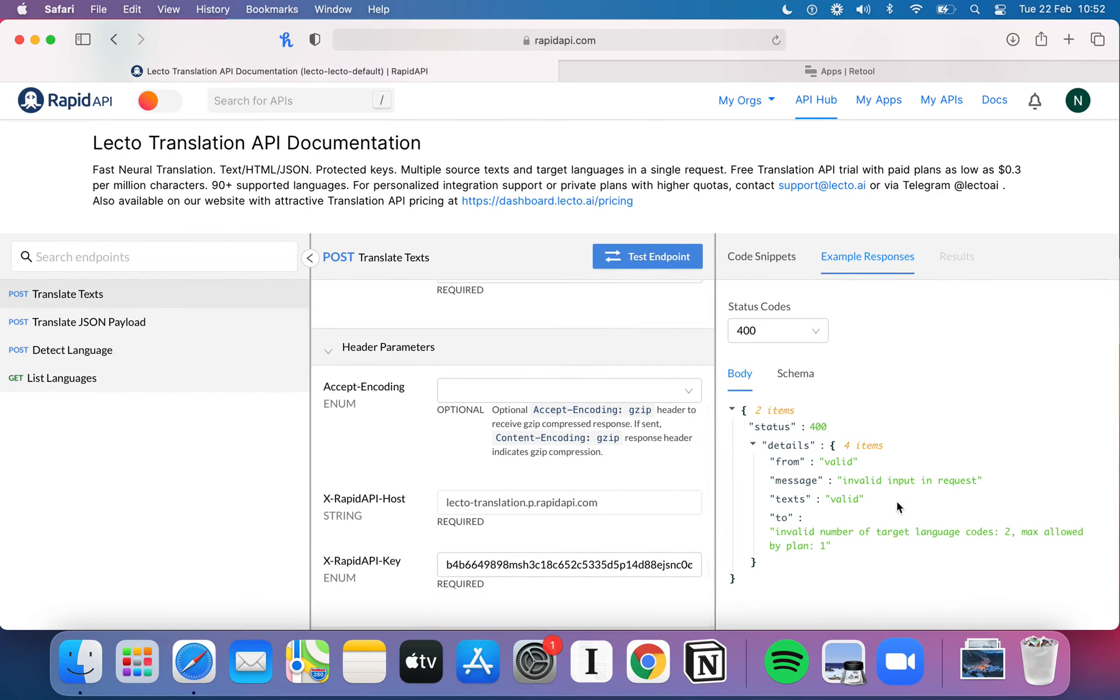
{"action": "left_click", "coordinate": [775, 259]}
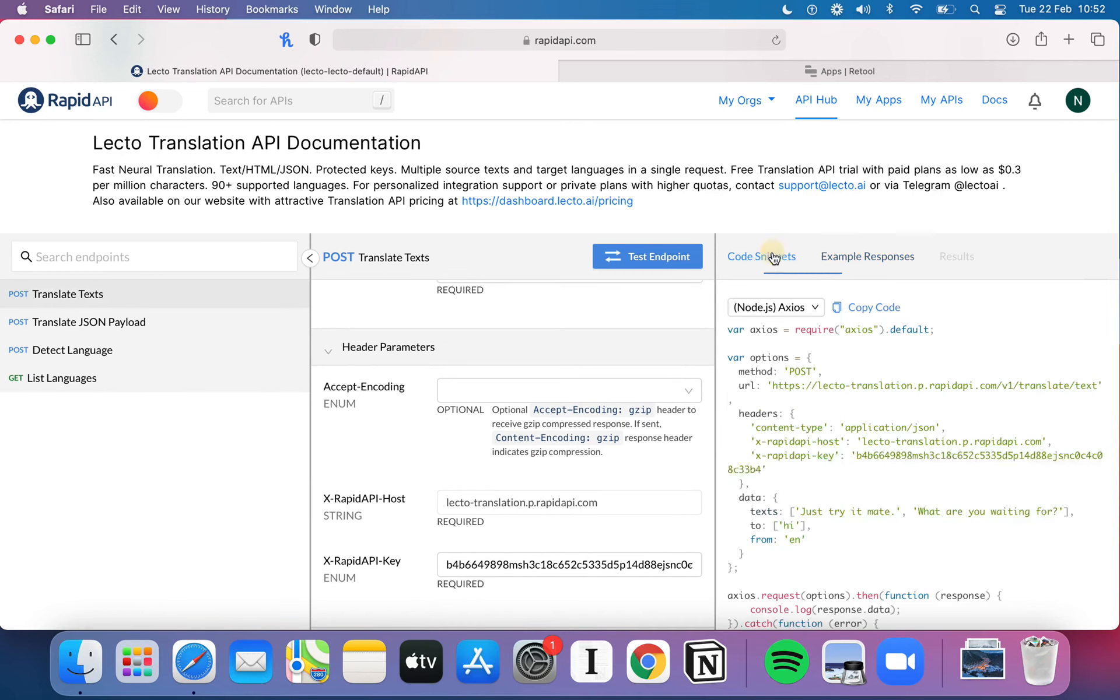
Open the pricing plans of the Lecto Translation API.
{"action": "scroll", "coordinate": [758, 269], "scroll_direction": "up", "scroll_amount": 1}
{"action": "left_click", "coordinate": [671, 299]}
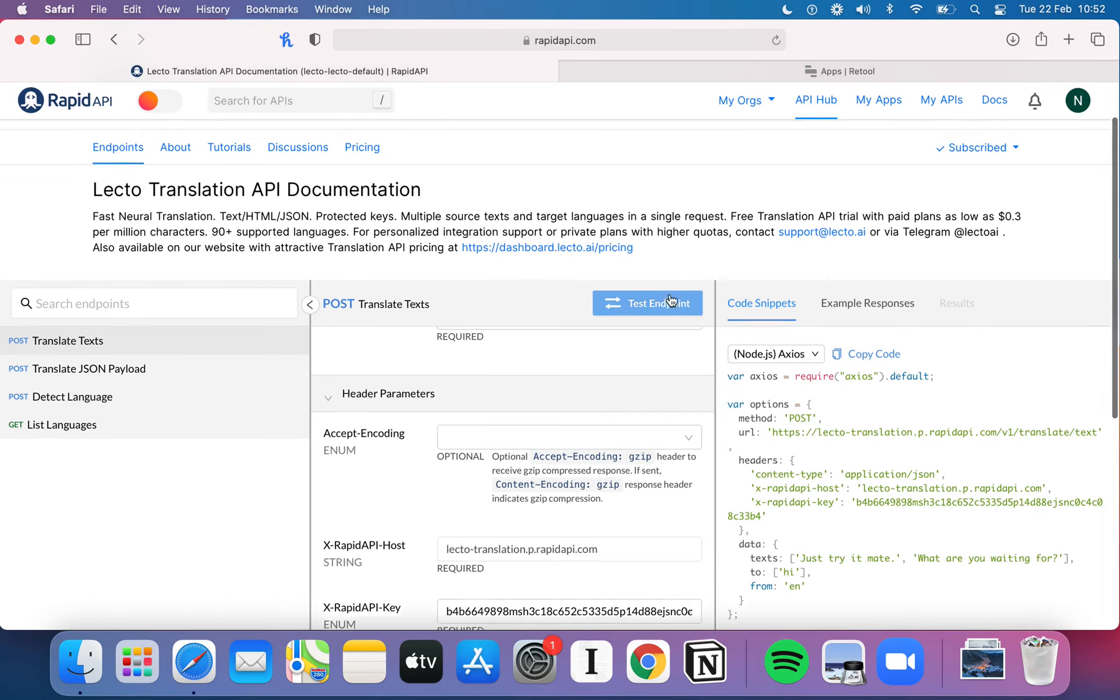
{"action": "scroll", "coordinate": [671, 299], "scroll_direction": "up", "scroll_amount": 1}
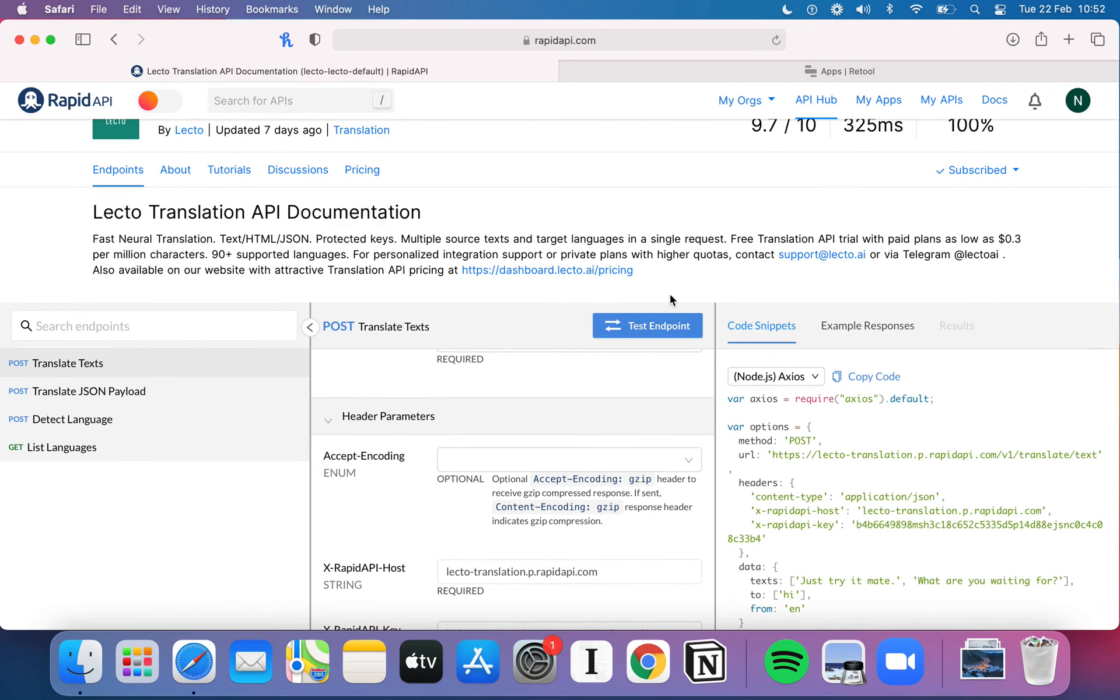
{"action": "scroll", "coordinate": [669, 294], "scroll_direction": "up", "scroll_amount": 1}
{"action": "left_click", "coordinate": [363, 205]}
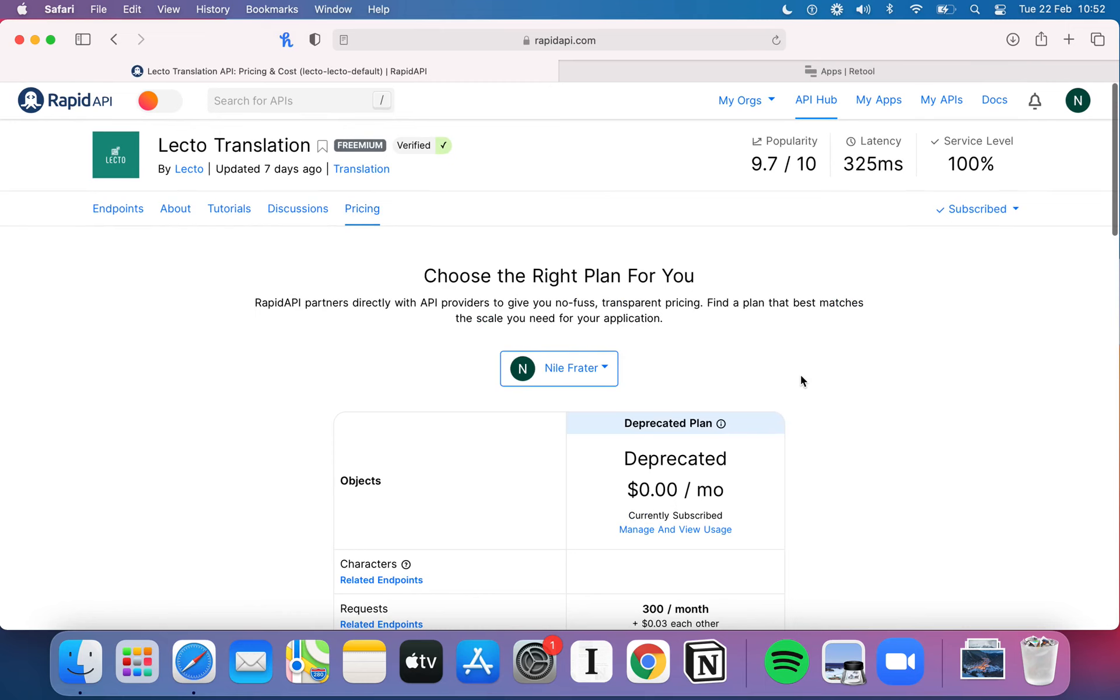
Compare the Basic, Pro, Ultra and Mega plans by monthly price, quotas and included features.
{"action": "scroll", "coordinate": [801, 376], "scroll_direction": "down", "scroll_amount": 3}
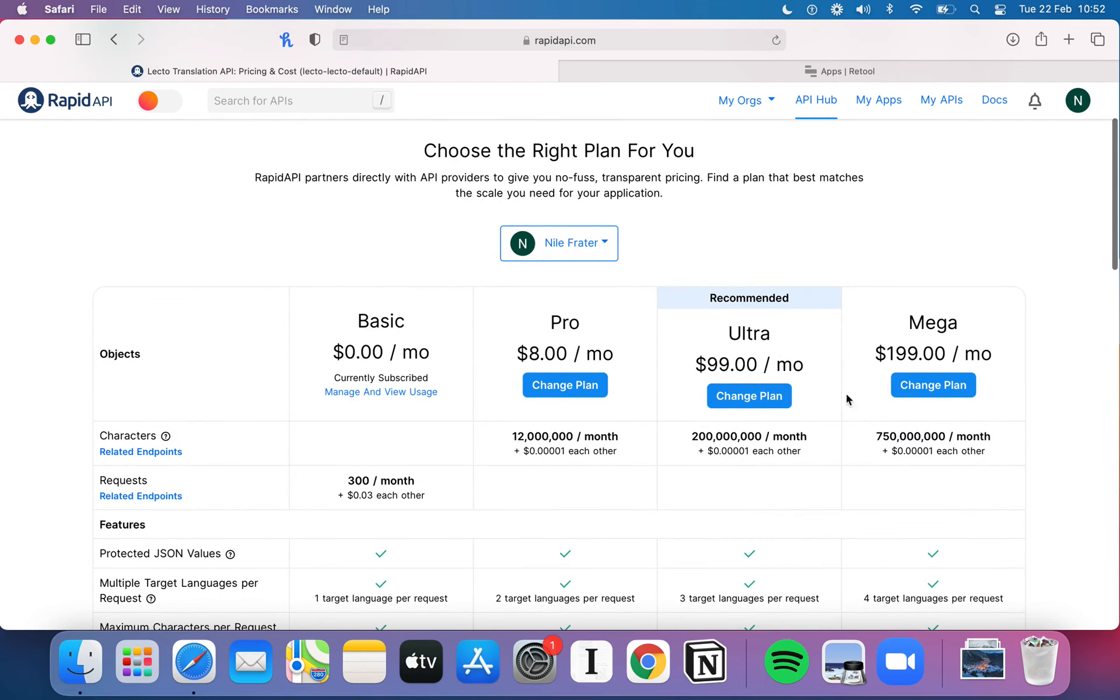
{"action": "scroll", "coordinate": [816, 375], "scroll_direction": "down", "scroll_amount": 2}
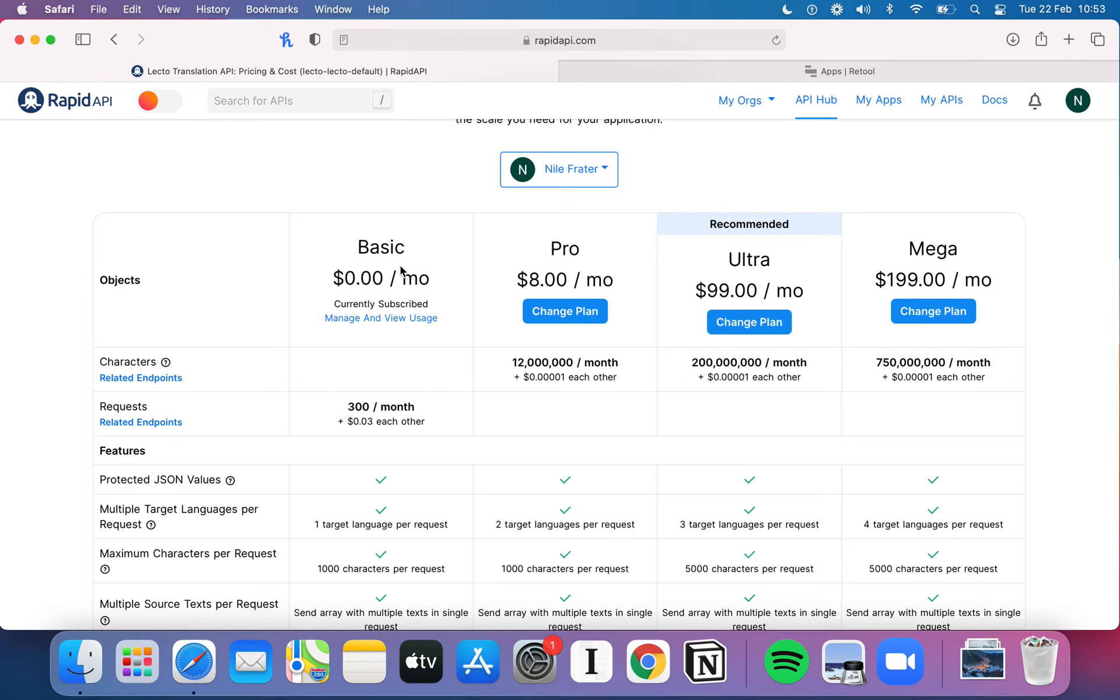
{"action": "left_click", "coordinate": [402, 415]}
{"action": "left_click", "coordinate": [182, 209]}
{"action": "scroll", "coordinate": [309, 321], "scroll_direction": "up", "scroll_amount": 2}
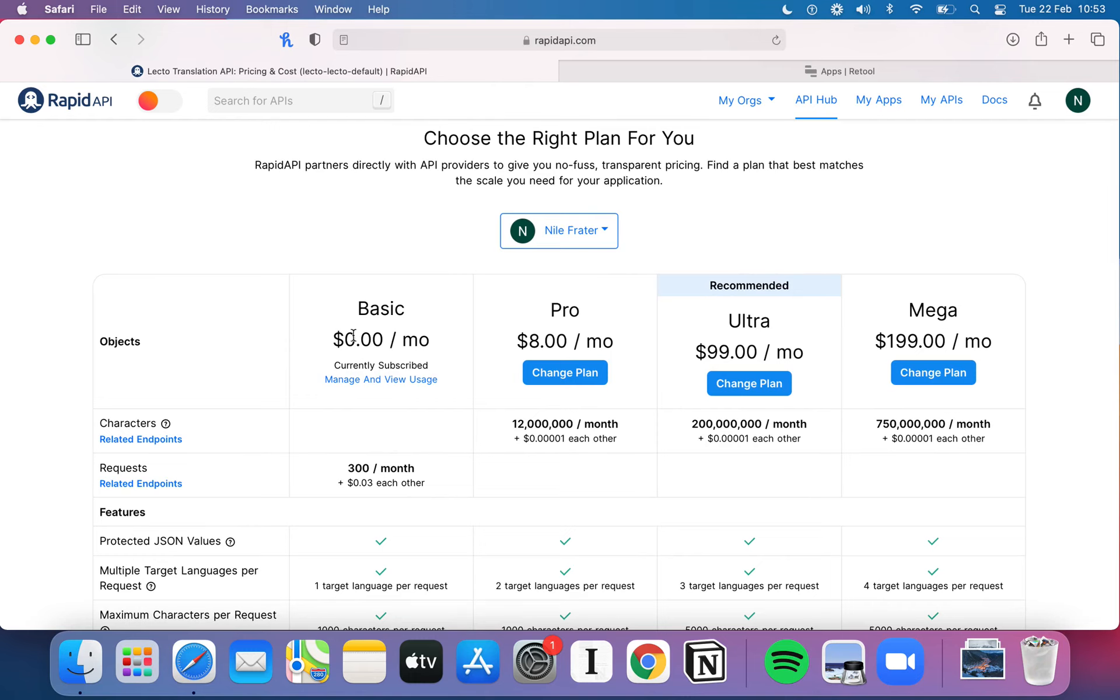
{"action": "scroll", "coordinate": [427, 342], "scroll_direction": "up", "scroll_amount": 3}
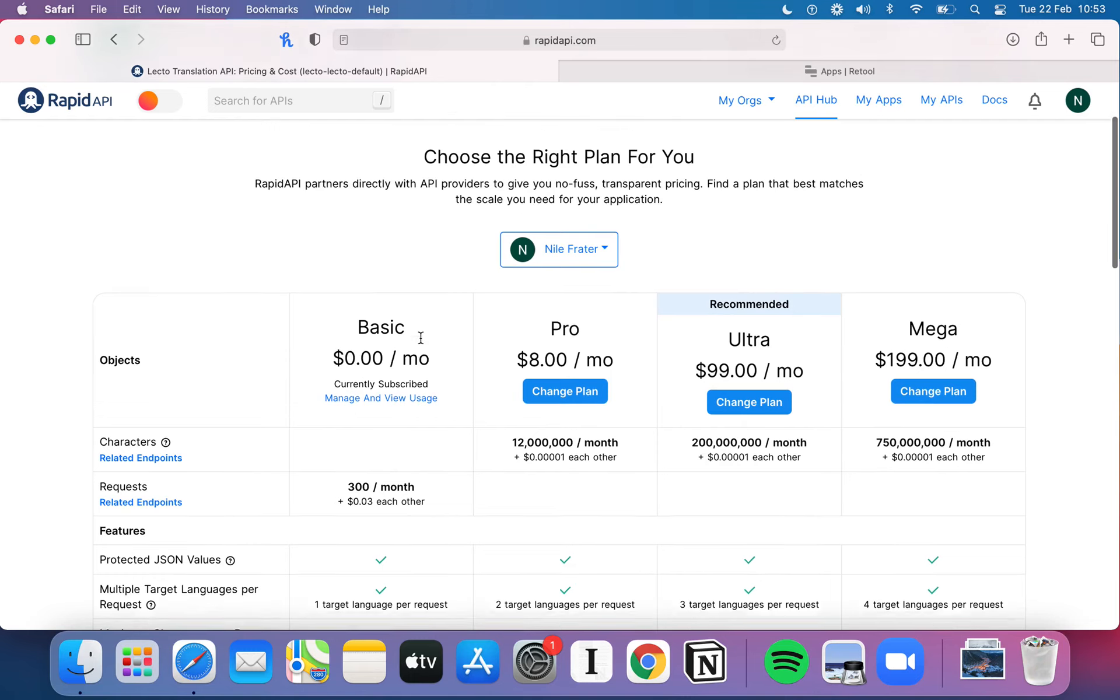
{"action": "scroll", "coordinate": [422, 342], "scroll_direction": "down", "scroll_amount": 4}
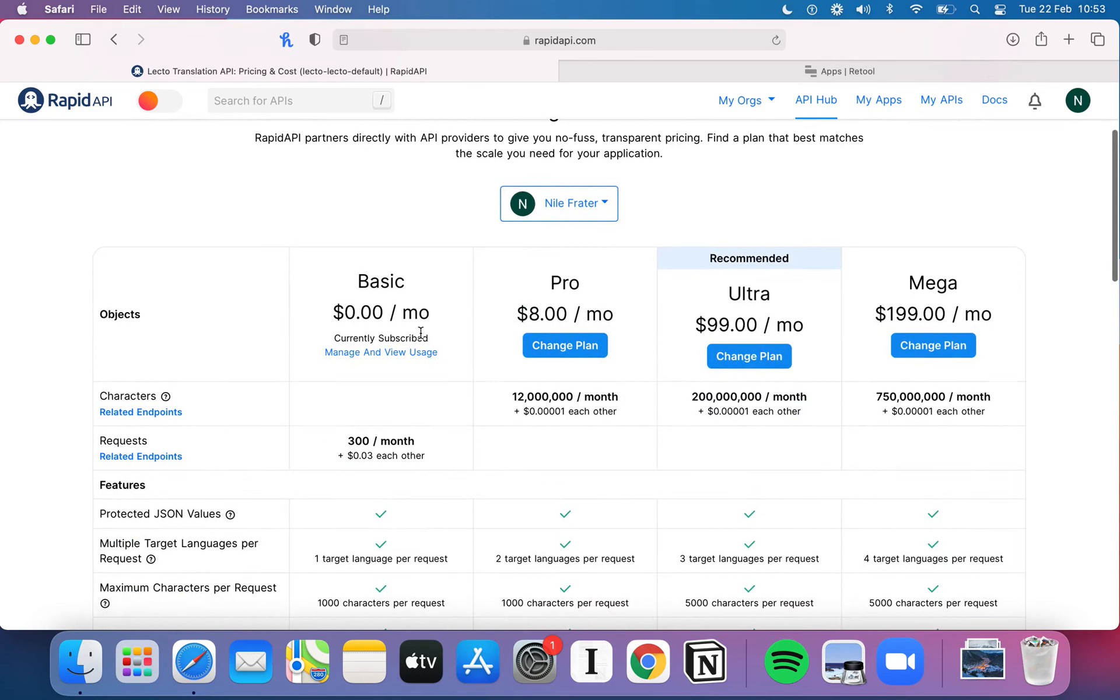
{"action": "scroll", "coordinate": [419, 329], "scroll_direction": "up", "scroll_amount": 1}
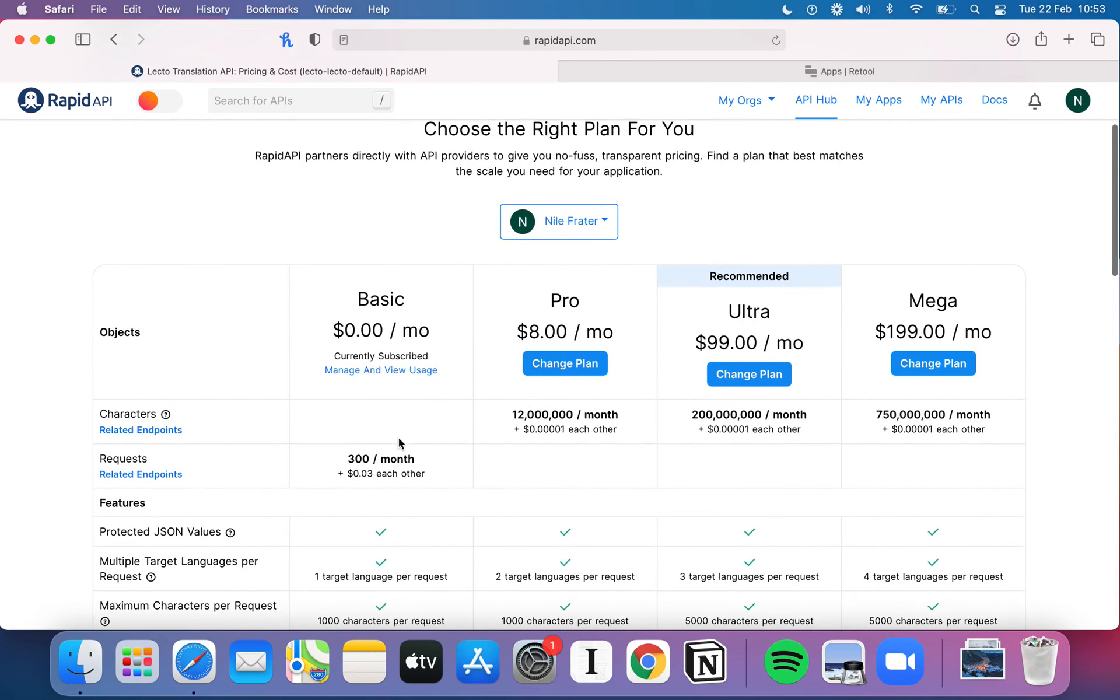
Check the monthly request allowance of the Basic plan in the pricing table.
{"action": "left_click_drag", "start_coordinate": [422, 456], "coordinate": [333, 458]}
{"action": "left_click", "coordinate": [384, 460]}
{"action": "scroll", "coordinate": [383, 459], "scroll_direction": "up", "scroll_amount": 2}
{"action": "scroll", "coordinate": [383, 460], "scroll_direction": "up", "scroll_amount": 1}
{"action": "scroll", "coordinate": [383, 465], "scroll_direction": "down", "scroll_amount": 1}
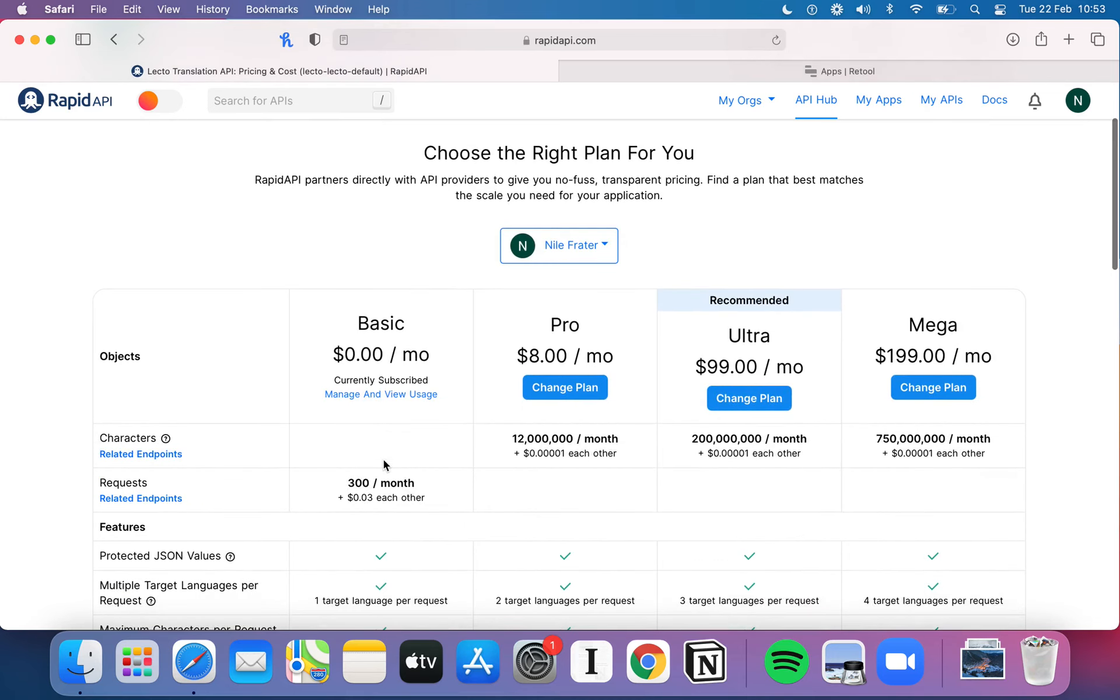
{"action": "scroll", "coordinate": [384, 465], "scroll_direction": "up", "scroll_amount": 4}
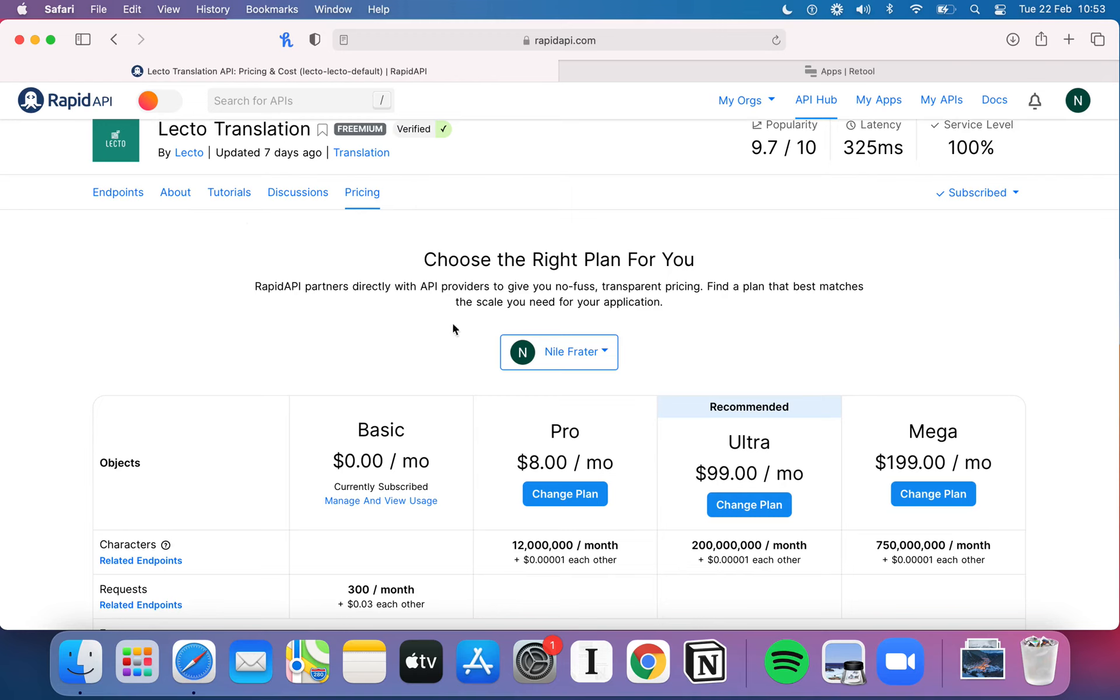
Return to the Lecto Translation endpoints and open the List Languages GET endpoint.
{"action": "left_click", "coordinate": [120, 193]}
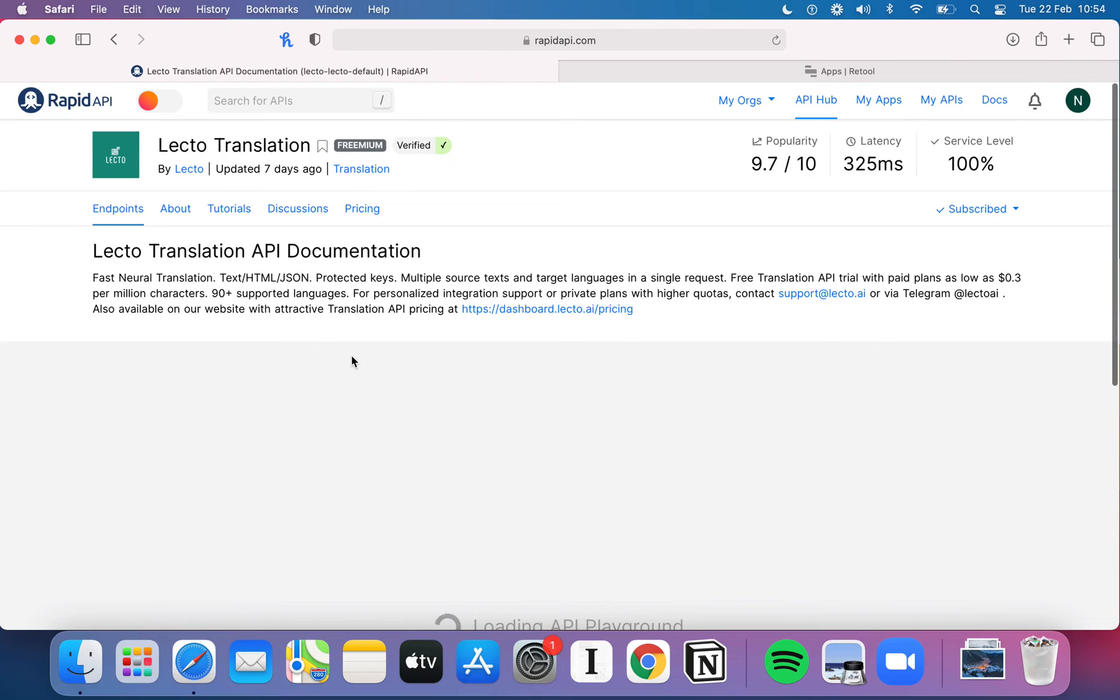
{"action": "scroll", "coordinate": [352, 361], "scroll_direction": "down", "scroll_amount": 5}
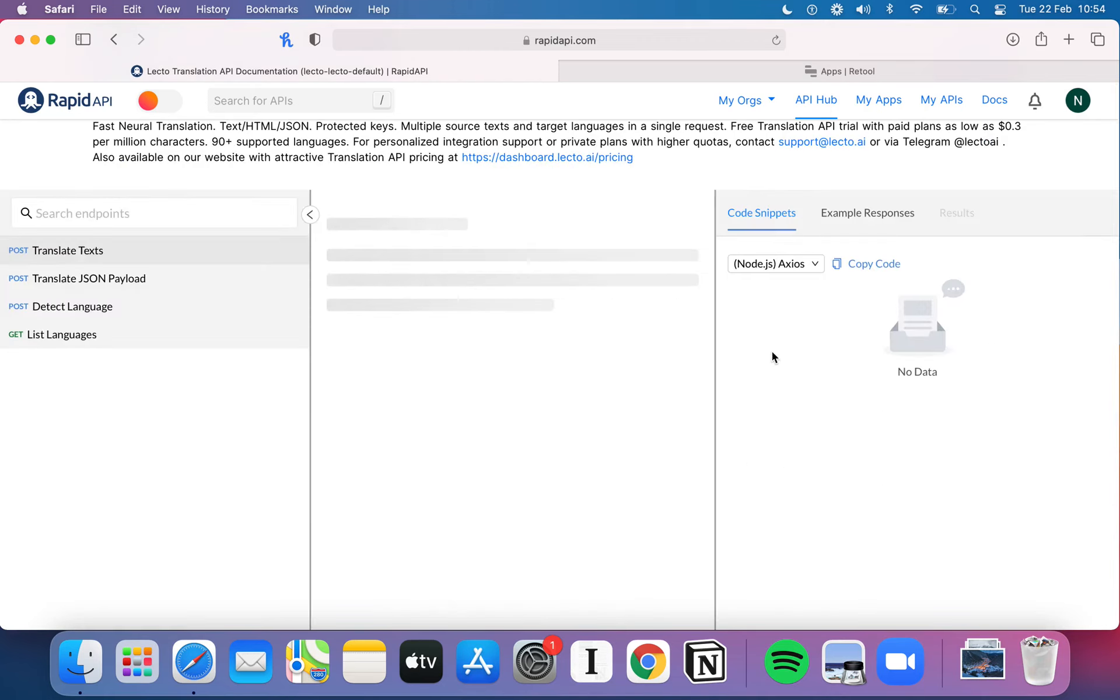
{"action": "scroll", "coordinate": [772, 351], "scroll_direction": "down", "scroll_amount": 1}
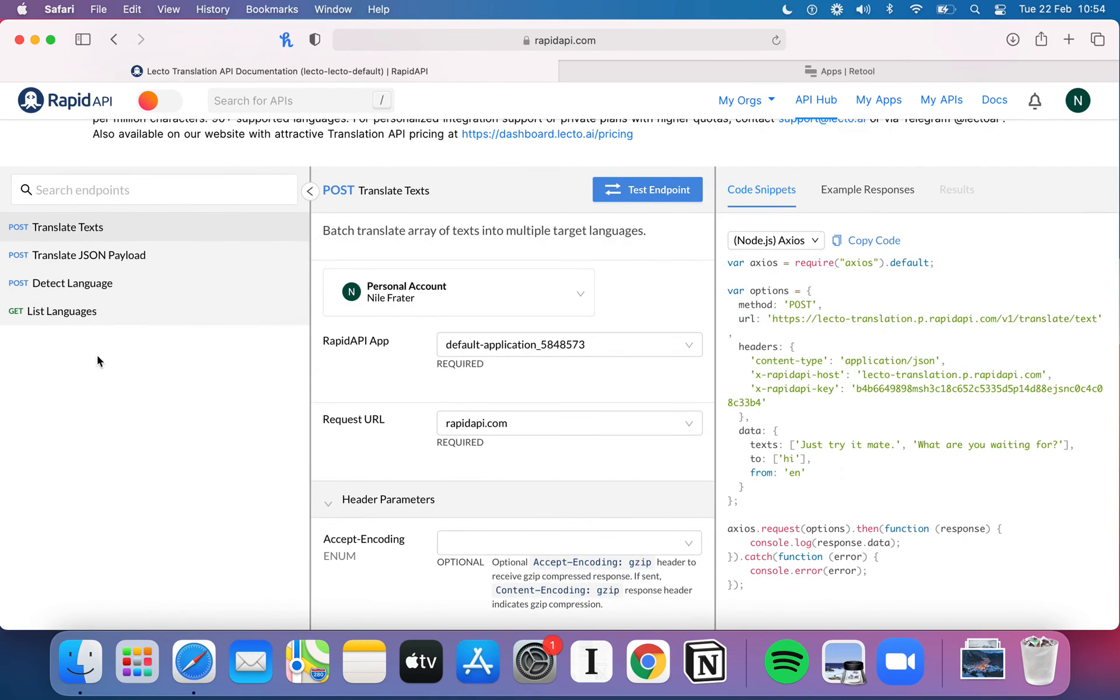
{"action": "left_click", "coordinate": [81, 317]}
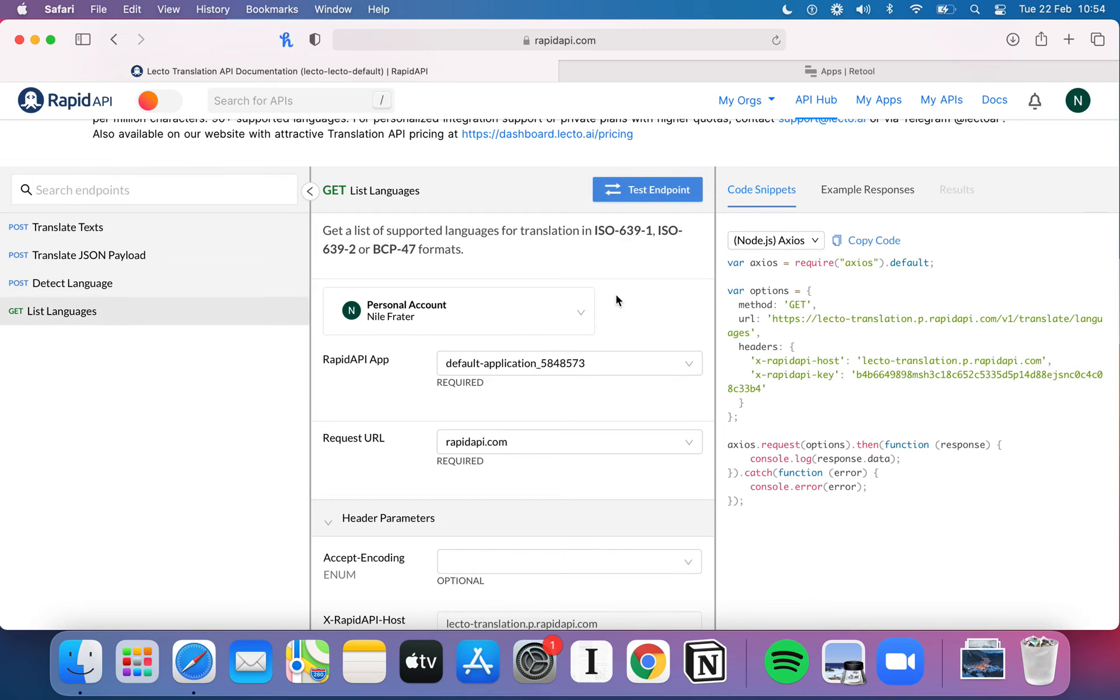
Review the header parameters of List Languages and run a test of the endpoint.
{"action": "scroll", "coordinate": [617, 298], "scroll_direction": "down", "scroll_amount": 5}
{"action": "scroll", "coordinate": [616, 295], "scroll_direction": "up", "scroll_amount": 2}
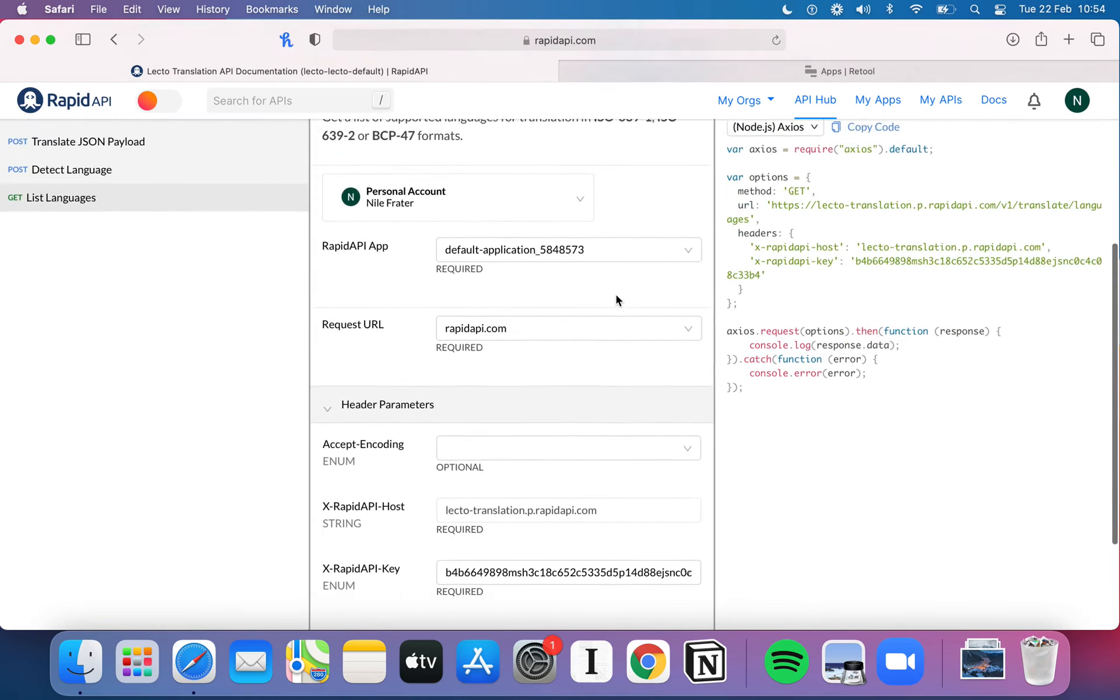
{"action": "scroll", "coordinate": [433, 316], "scroll_direction": "down", "scroll_amount": 4}
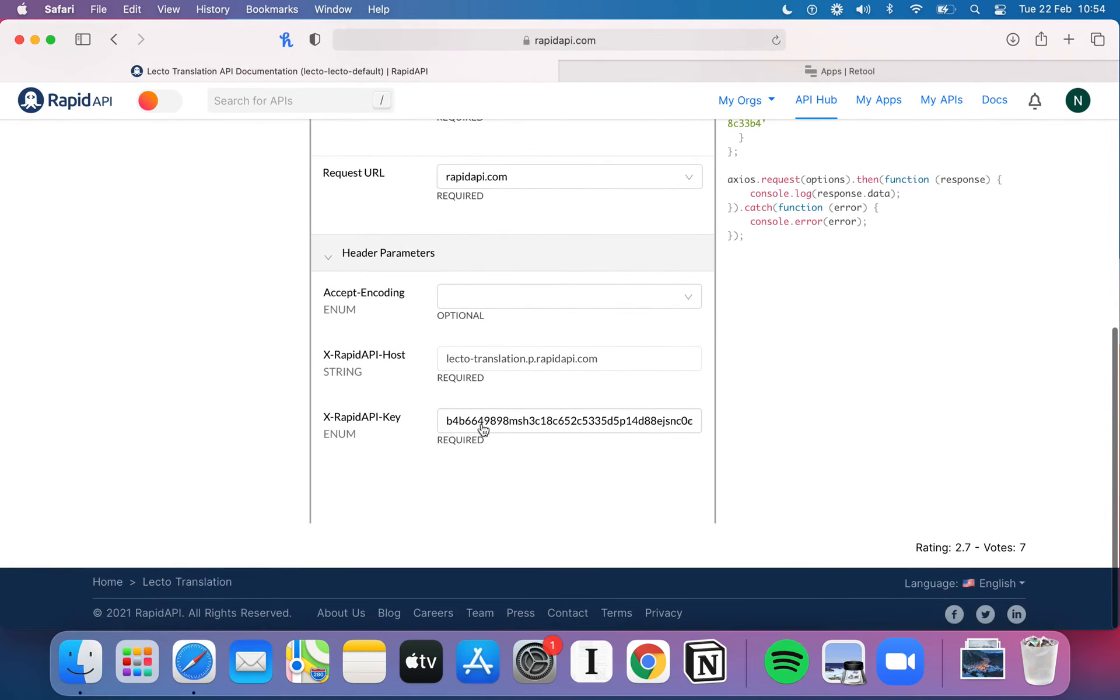
{"action": "scroll", "coordinate": [490, 456], "scroll_direction": "up", "scroll_amount": 3}
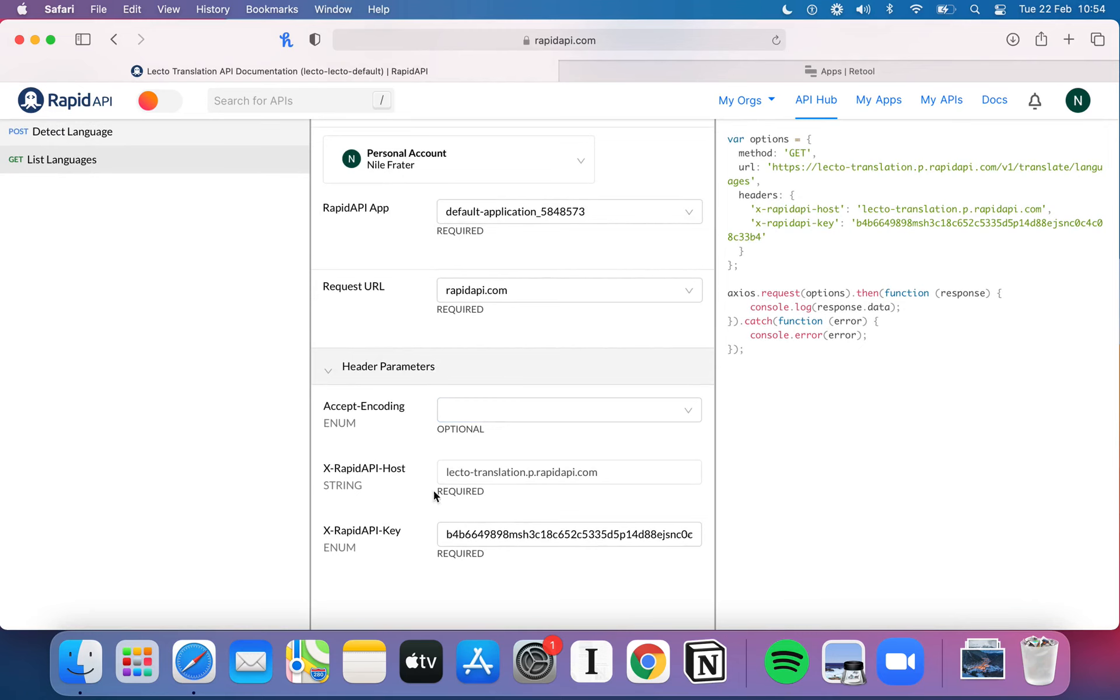
{"action": "scroll", "coordinate": [467, 484], "scroll_direction": "up", "scroll_amount": 4}
{"action": "scroll", "coordinate": [467, 483], "scroll_direction": "up", "scroll_amount": 2}
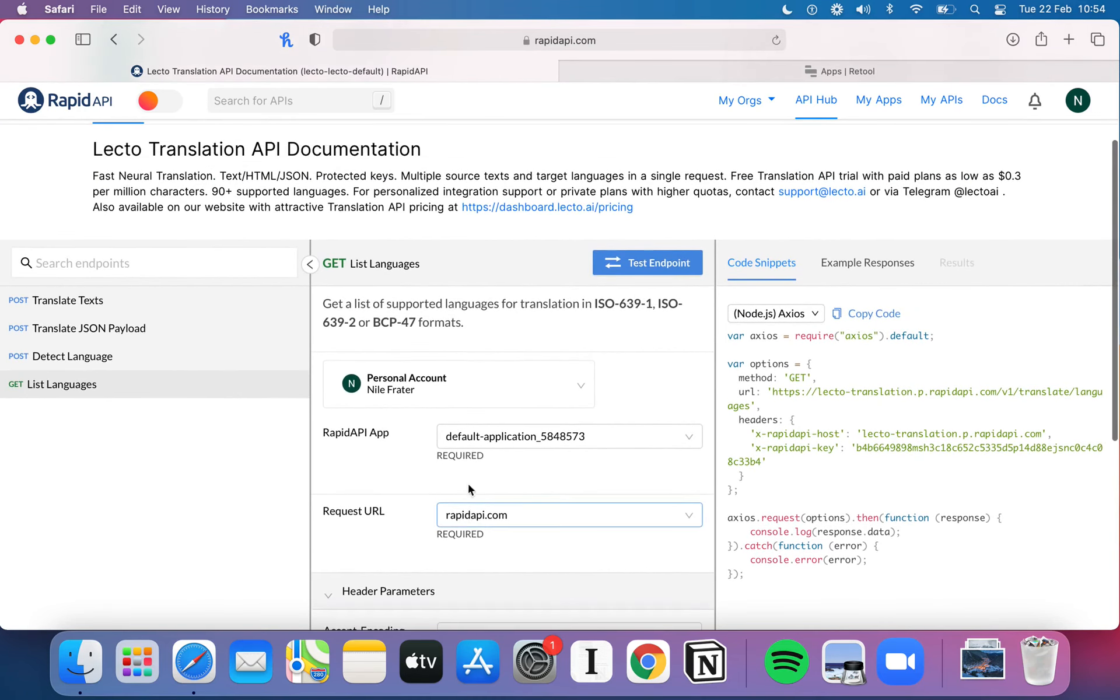
{"action": "left_click", "coordinate": [674, 274]}
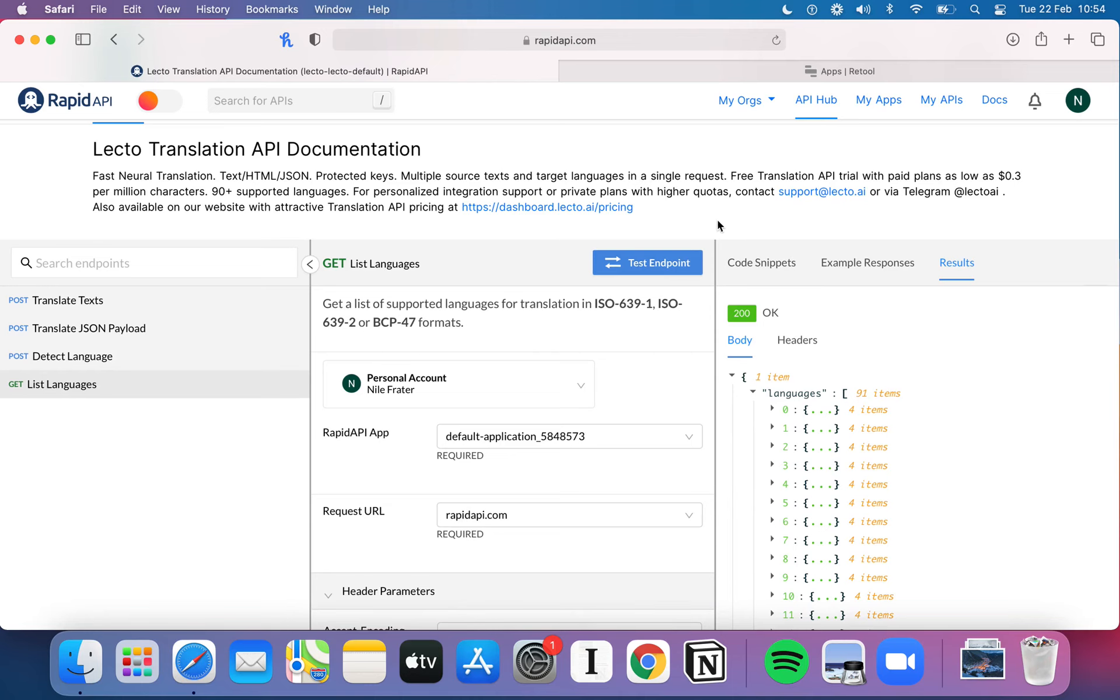
Skim the languages array in the response body of the List Languages test.
{"action": "scroll", "coordinate": [723, 226], "scroll_direction": "down", "scroll_amount": 2}
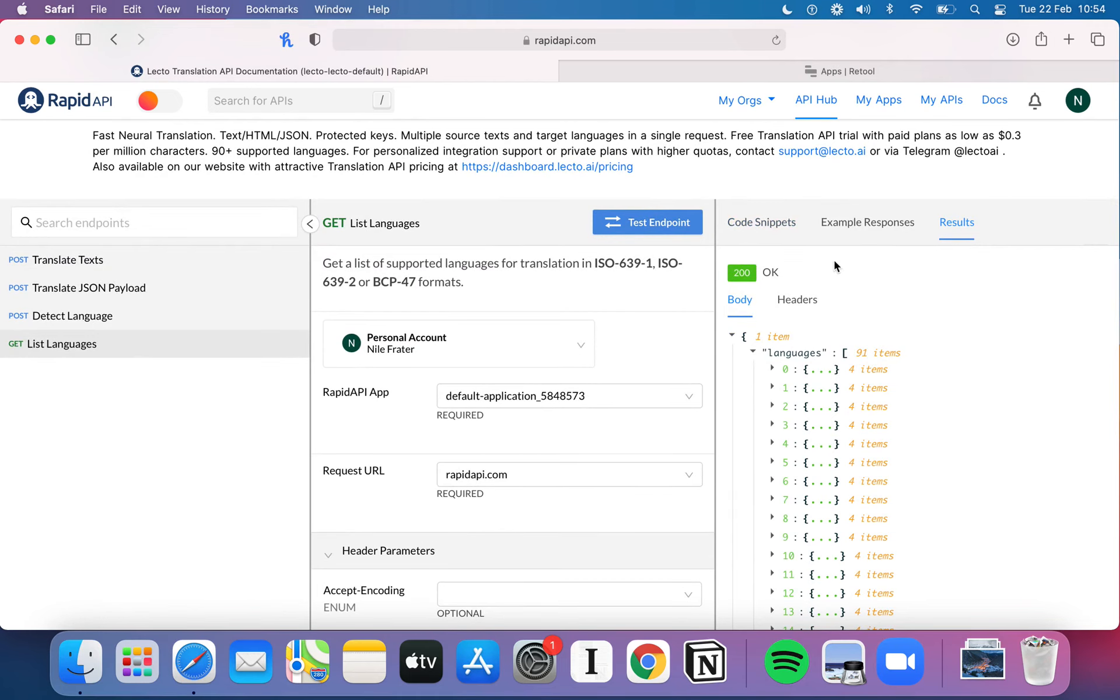
{"action": "scroll", "coordinate": [834, 262], "scroll_direction": "down", "scroll_amount": 2}
{"action": "scroll", "coordinate": [851, 308], "scroll_direction": "down", "scroll_amount": 5}
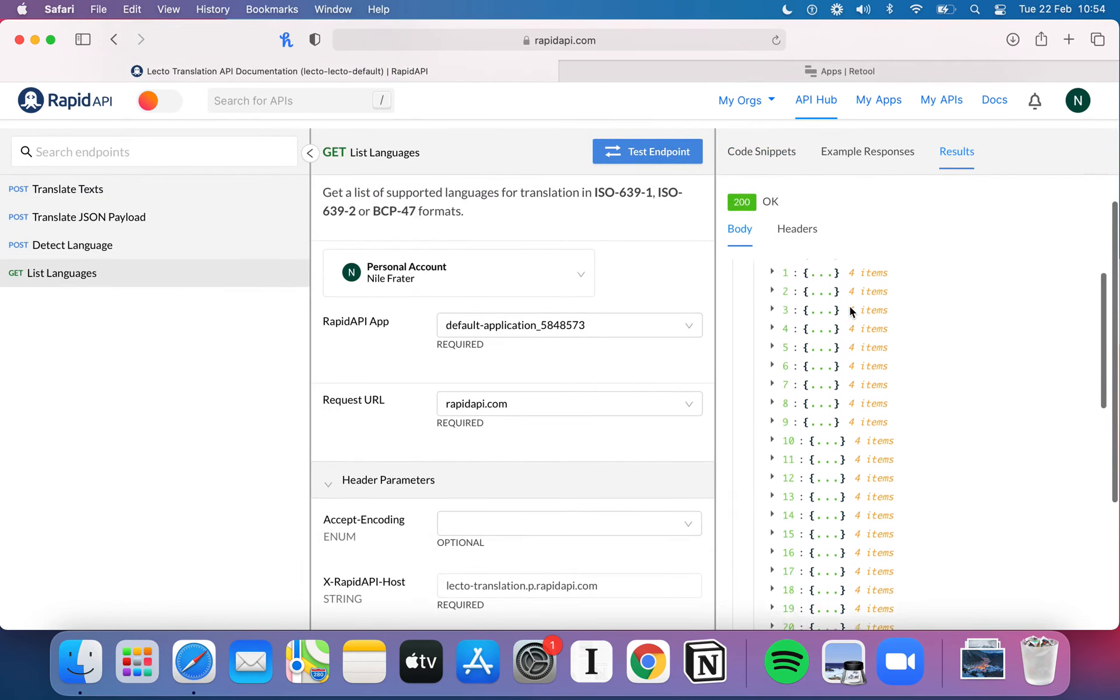
{"action": "scroll", "coordinate": [850, 307], "scroll_direction": "down", "scroll_amount": 2}
{"action": "scroll", "coordinate": [849, 306], "scroll_direction": "up", "scroll_amount": 8}
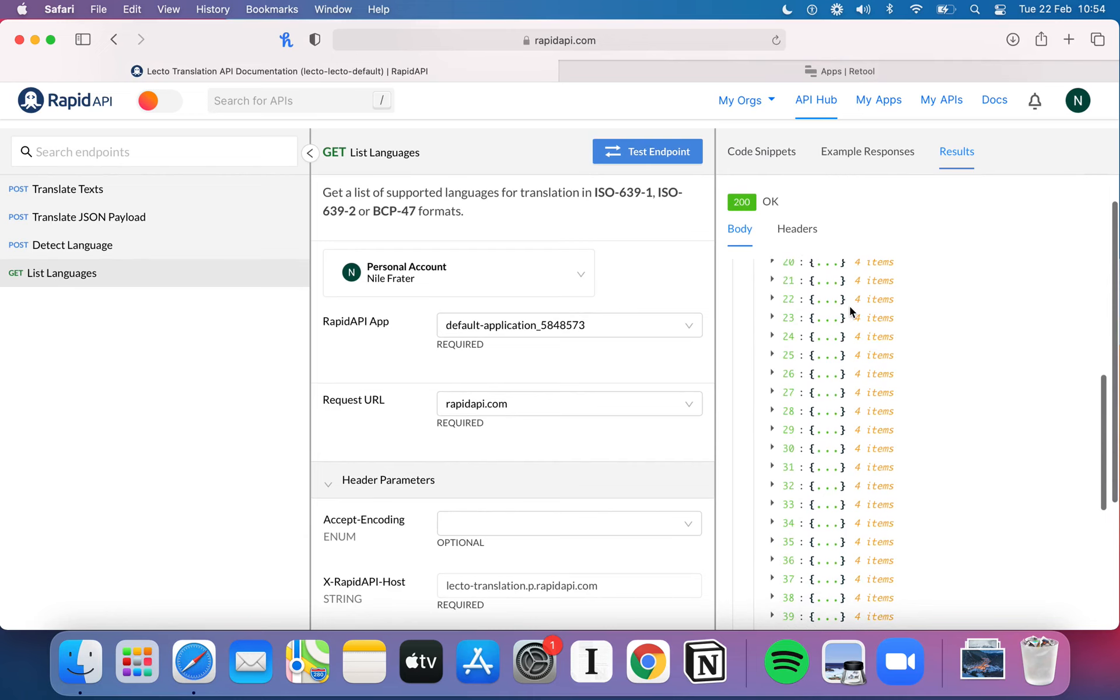
{"action": "scroll", "coordinate": [850, 306], "scroll_direction": "up", "scroll_amount": 1}
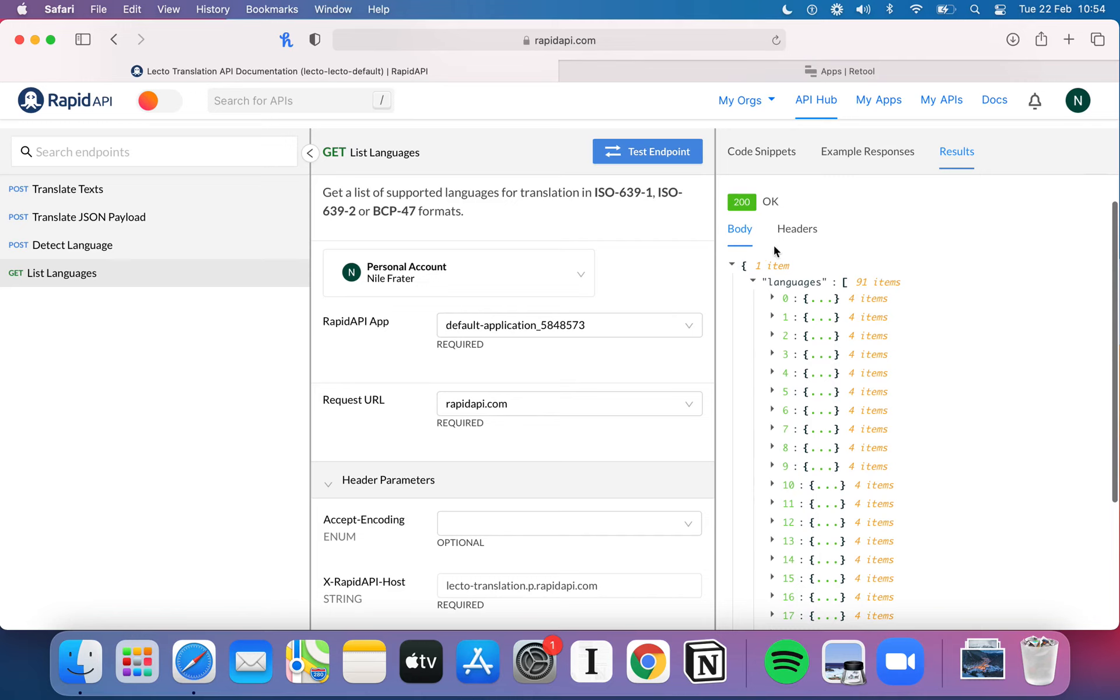
Collapse and re-expand the response's root object, and trace it from its opening to its closing curly brace.
{"action": "left_click", "coordinate": [736, 266]}
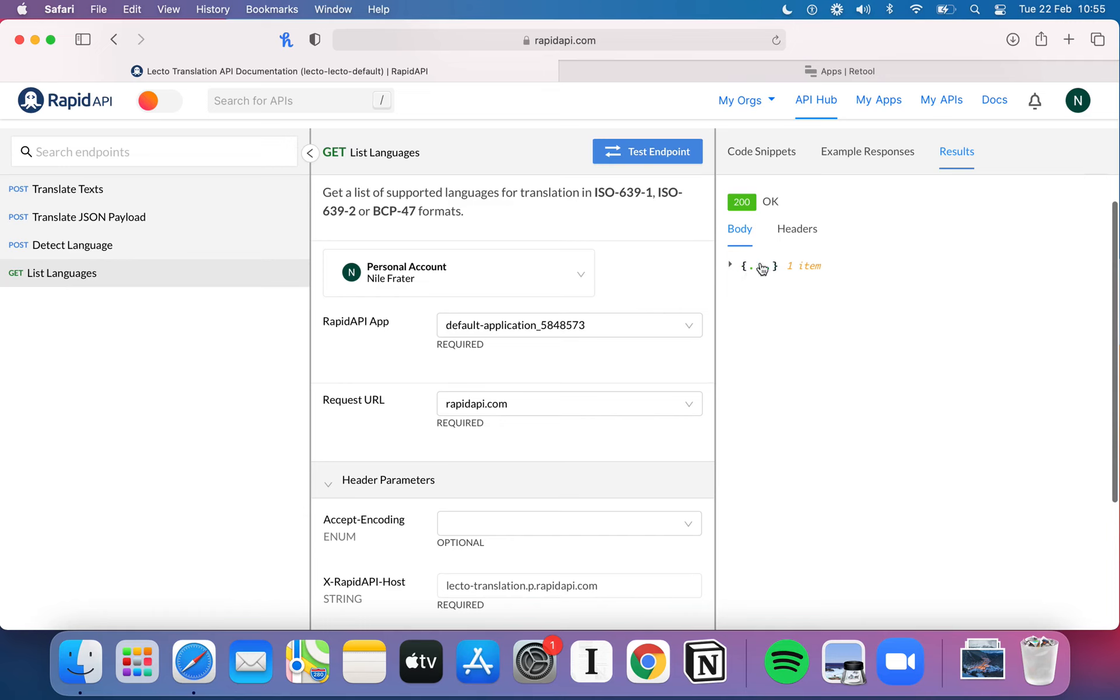
{"action": "left_click", "coordinate": [731, 266]}
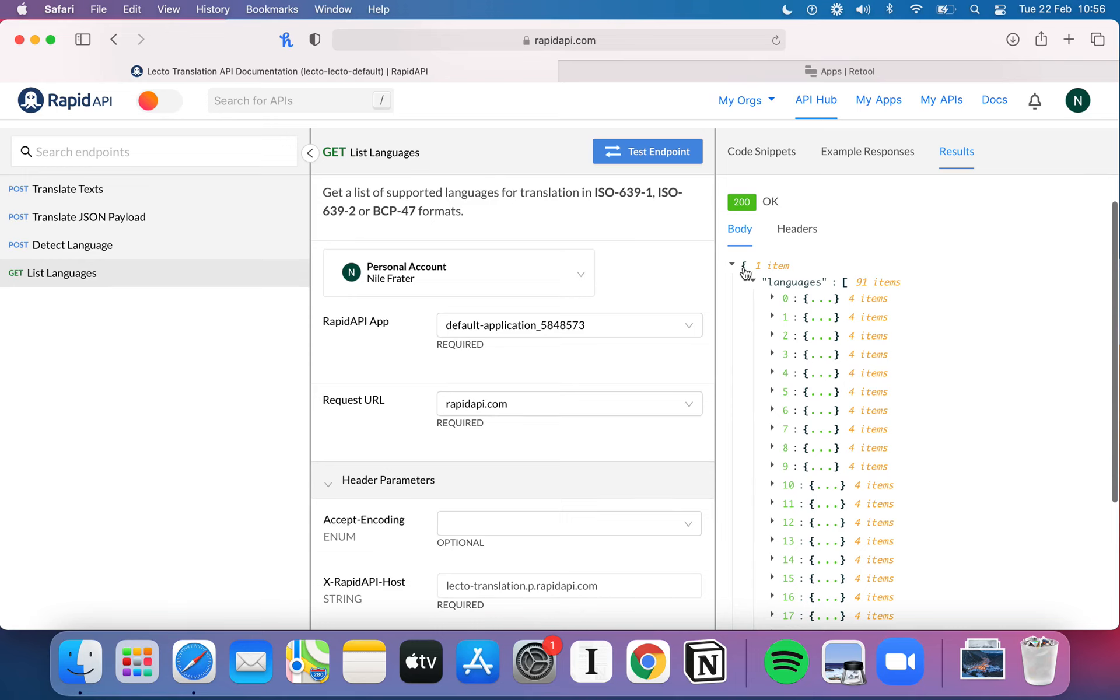
{"action": "scroll", "coordinate": [790, 383], "scroll_direction": "down", "scroll_amount": 20}
{"action": "scroll", "coordinate": [936, 398], "scroll_direction": "down", "scroll_amount": 10}
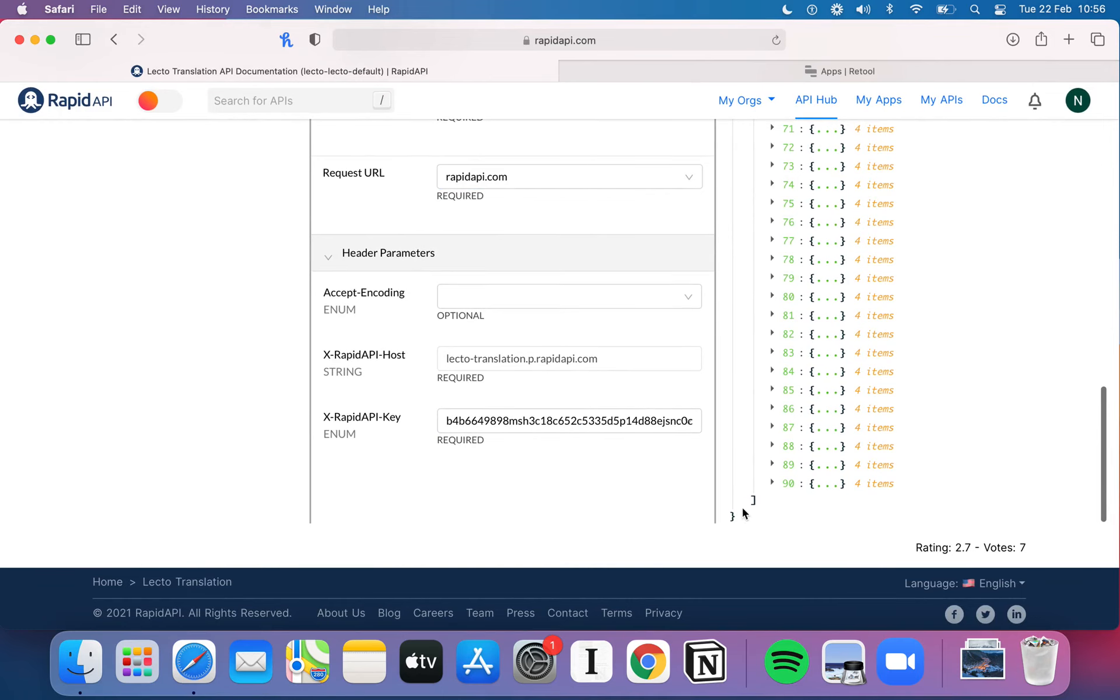
{"action": "scroll", "coordinate": [739, 514], "scroll_direction": "up", "scroll_amount": 20}
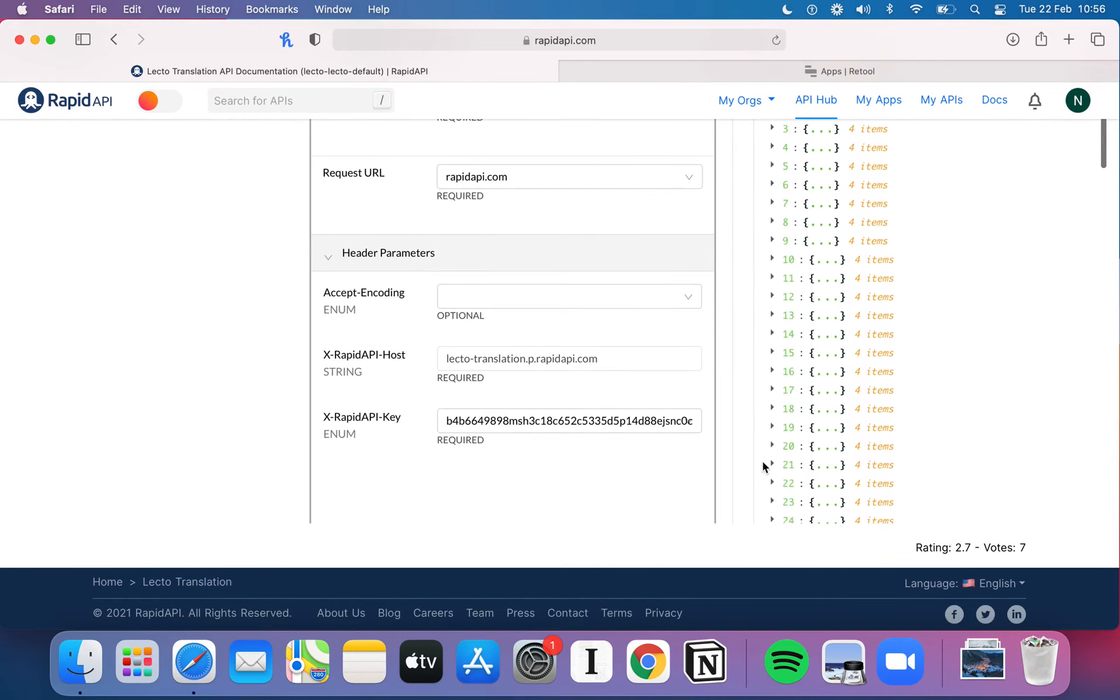
{"action": "scroll", "coordinate": [808, 488], "scroll_direction": "down", "scroll_amount": 20}
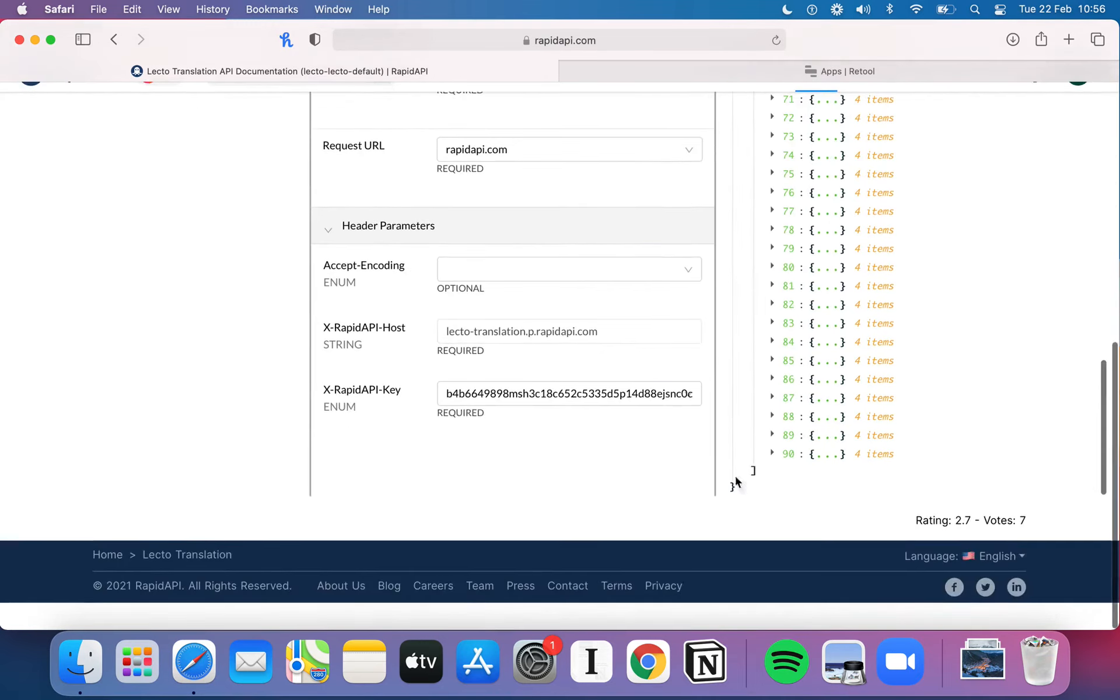
{"action": "scroll", "coordinate": [827, 359], "scroll_direction": "up", "scroll_amount": 15}
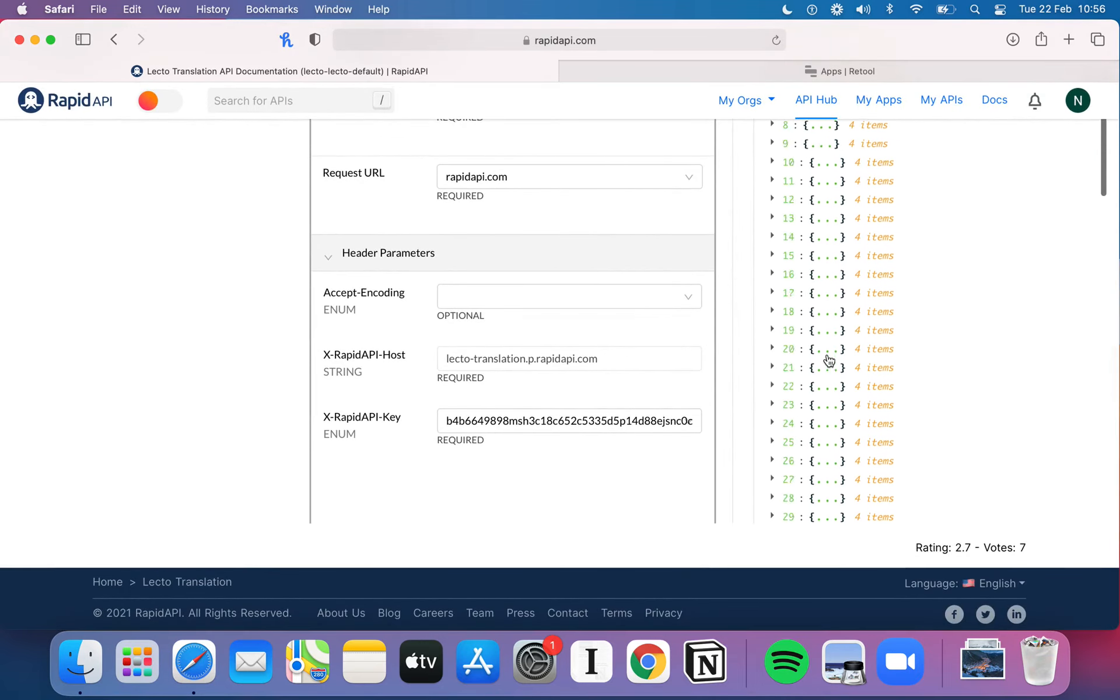
{"action": "scroll", "coordinate": [828, 359], "scroll_direction": "up", "scroll_amount": 10}
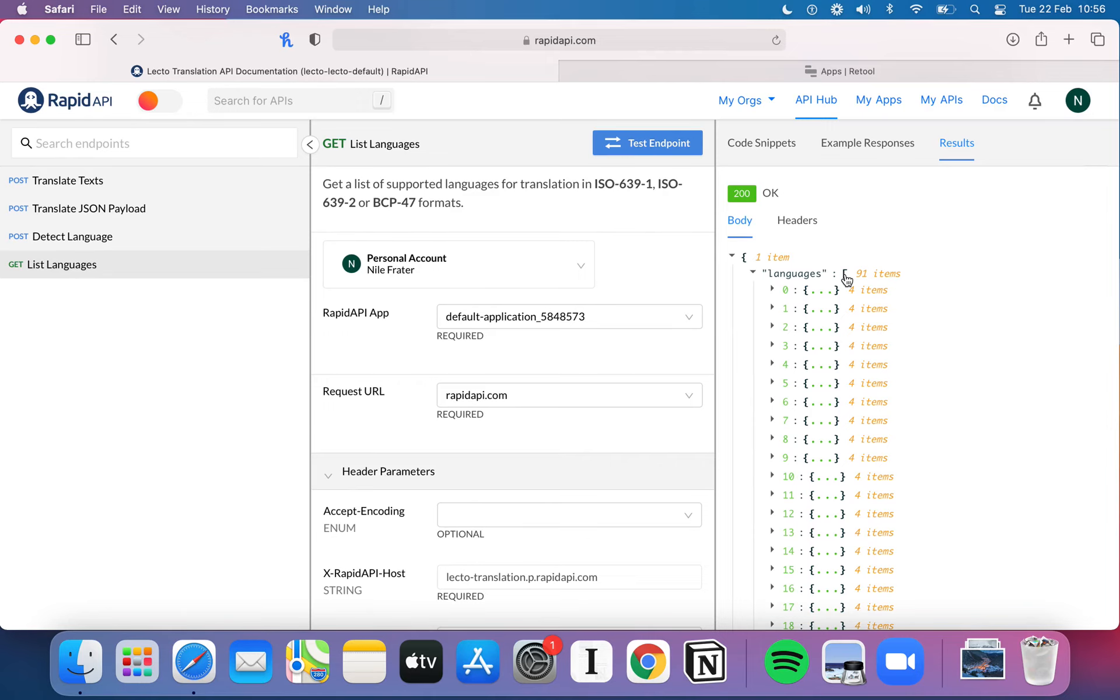
Trace the languages array from its opening to its closing square bracket, and look over its numbered items.
{"action": "scroll", "coordinate": [840, 286], "scroll_direction": "down", "scroll_amount": 20}
{"action": "scroll", "coordinate": [670, 429], "scroll_direction": "down", "scroll_amount": 5}
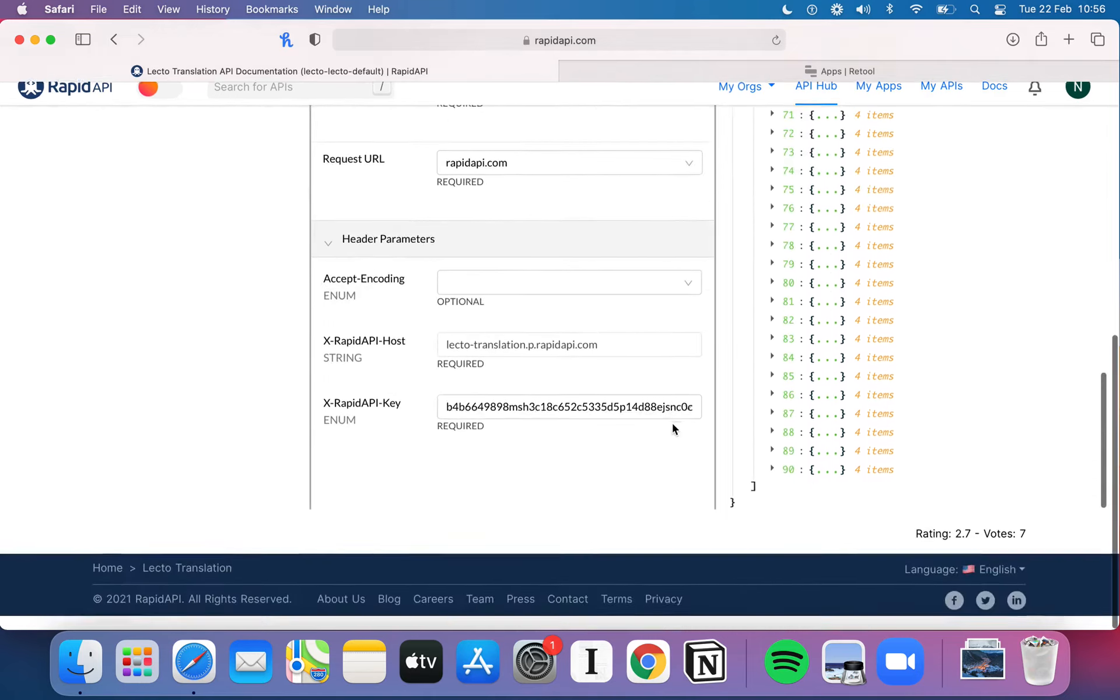
{"action": "scroll", "coordinate": [770, 447], "scroll_direction": "up", "scroll_amount": 20}
{"action": "scroll", "coordinate": [806, 447], "scroll_direction": "up", "scroll_amount": 10}
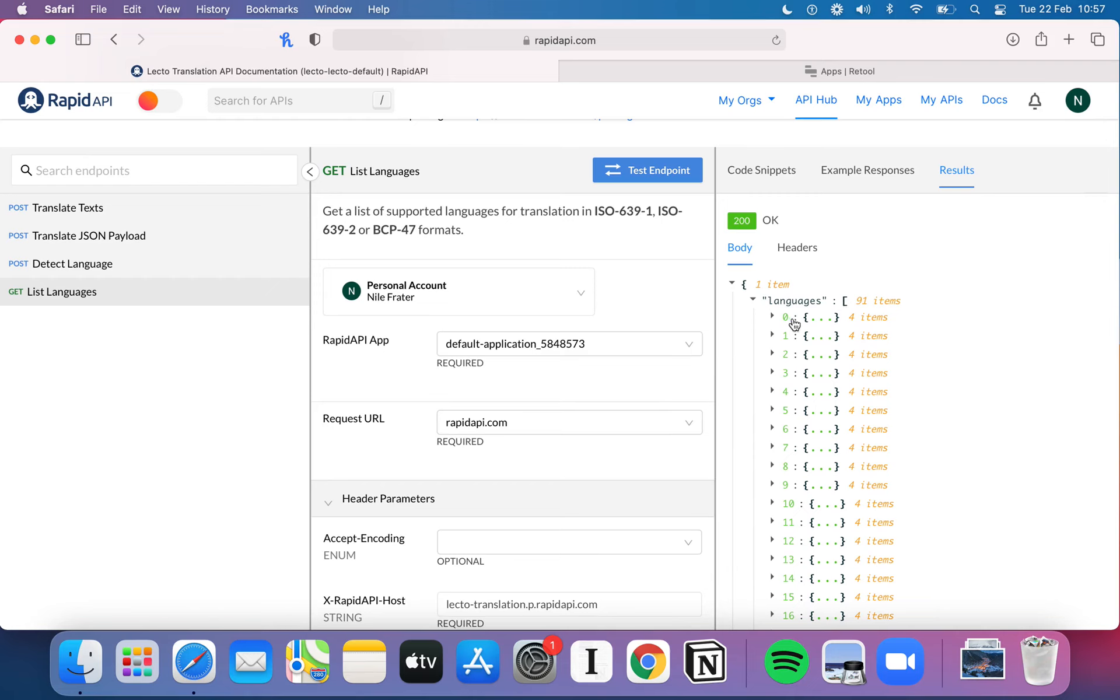
{"action": "scroll", "coordinate": [811, 356], "scroll_direction": "down", "scroll_amount": 5}
{"action": "scroll", "coordinate": [812, 359], "scroll_direction": "down", "scroll_amount": 3}
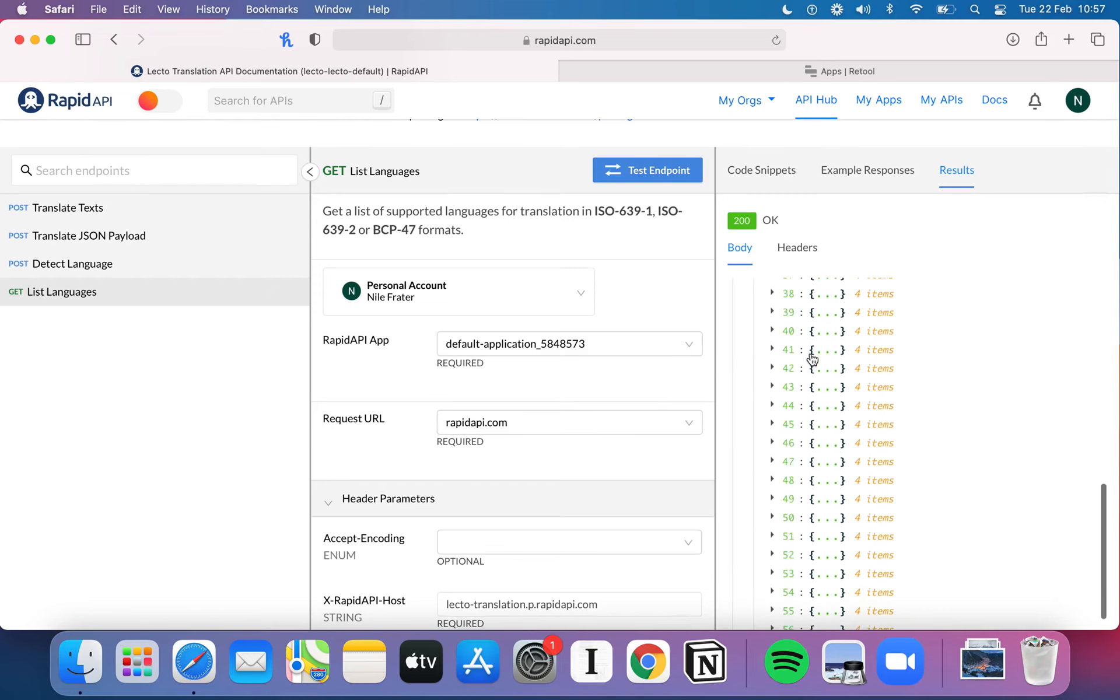
{"action": "scroll", "coordinate": [812, 358], "scroll_direction": "up", "scroll_amount": 7}
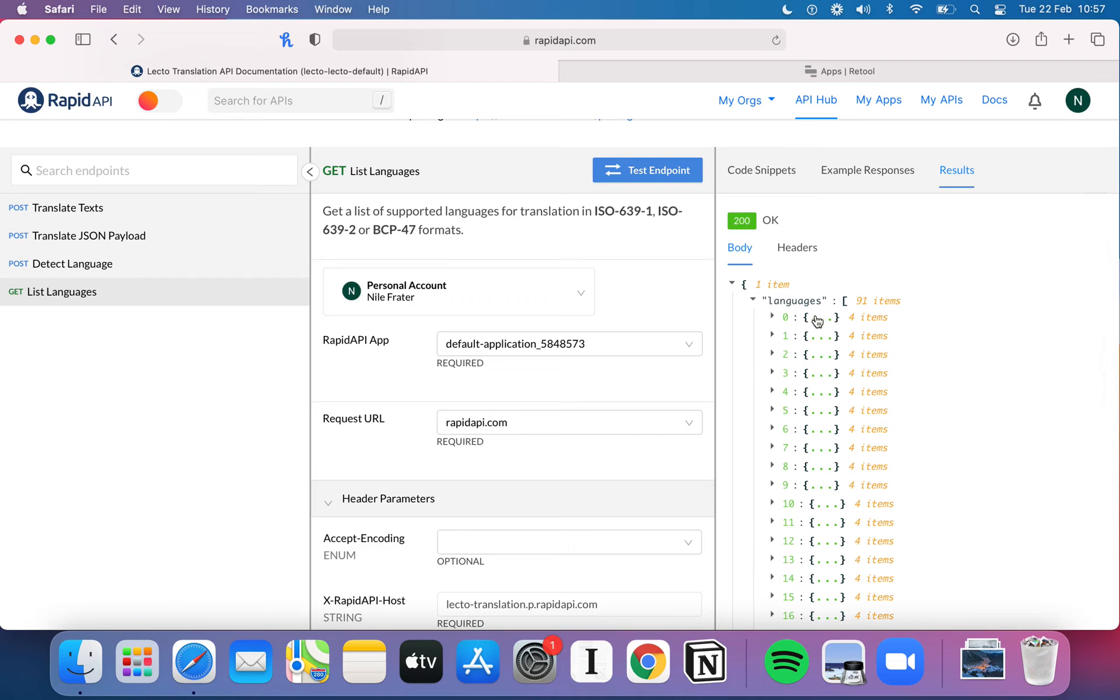
Expand items 0 and 1 of the languages array and read their language code, display name and support fields.
{"action": "scroll", "coordinate": [801, 408], "scroll_direction": "down", "scroll_amount": 2}
{"action": "scroll", "coordinate": [799, 397], "scroll_direction": "up", "scroll_amount": 3}
{"action": "left_click", "coordinate": [772, 318]}
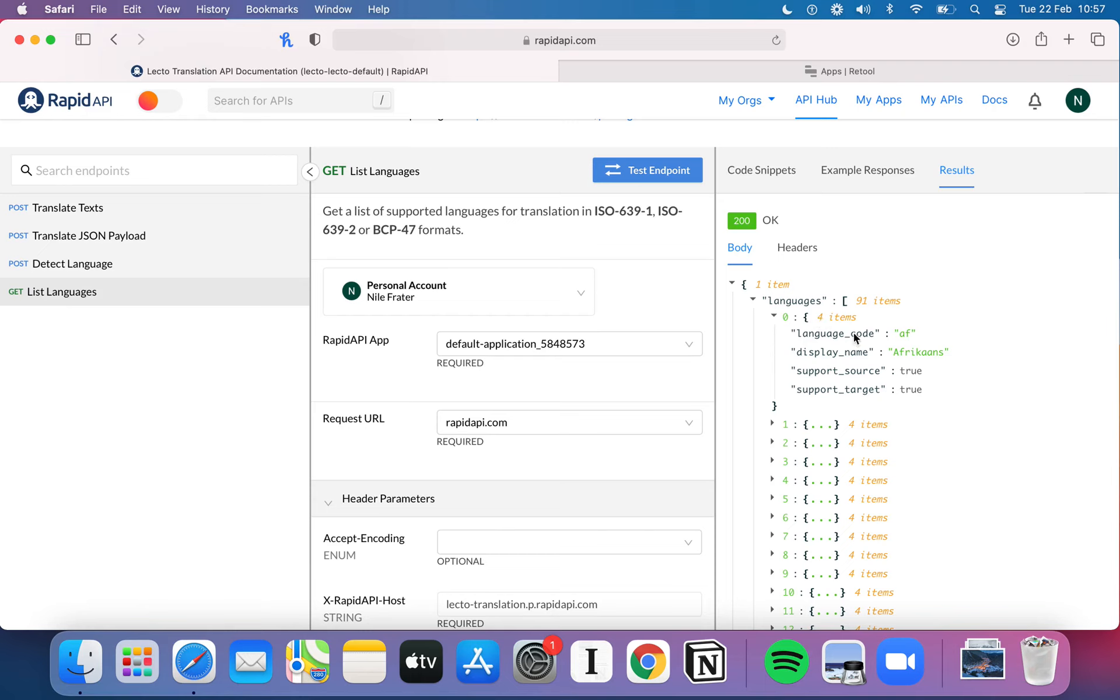
{"action": "left_click_drag", "start_coordinate": [805, 371], "coordinate": [835, 370]}
{"action": "left_click", "coordinate": [857, 370]}
{"action": "left_click", "coordinate": [772, 426]}
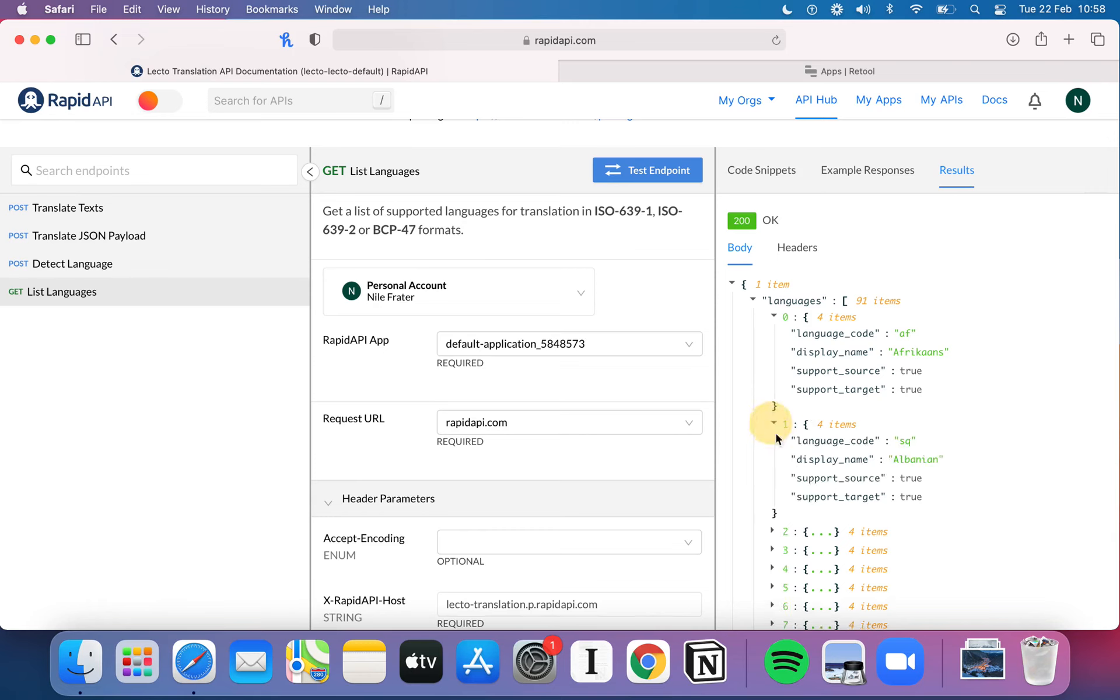
{"action": "scroll", "coordinate": [790, 473], "scroll_direction": "down", "scroll_amount": 4}
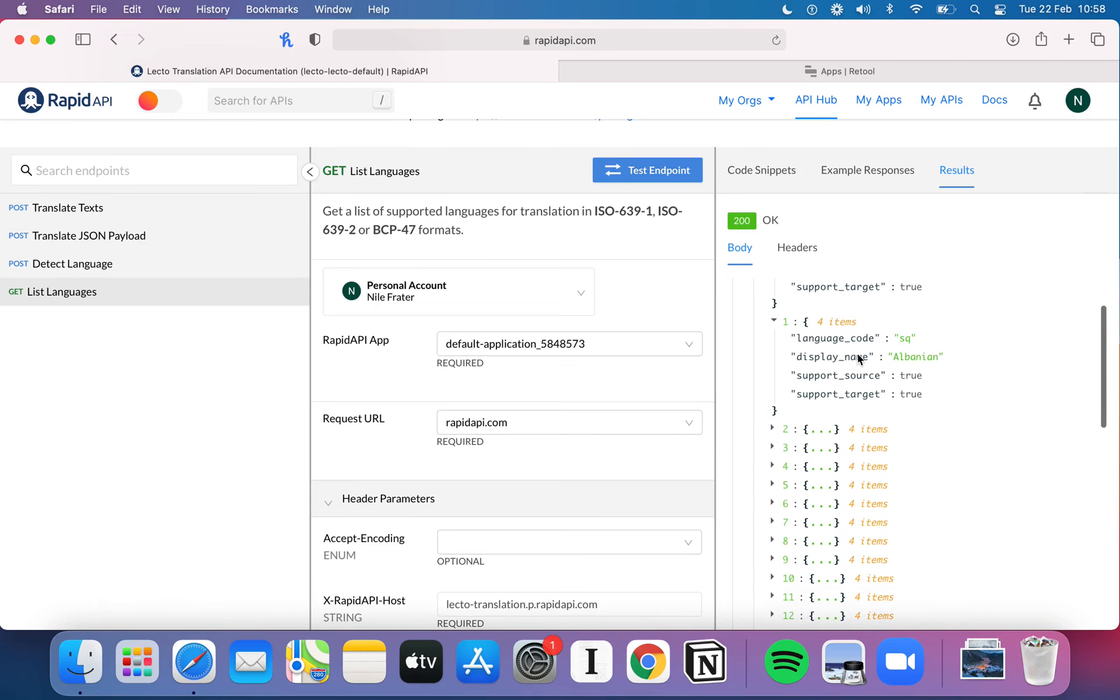
Expand items 2 and 3 of the languages array and read their language code, display name and support fields.
{"action": "scroll", "coordinate": [902, 366], "scroll_direction": "up", "scroll_amount": 1}
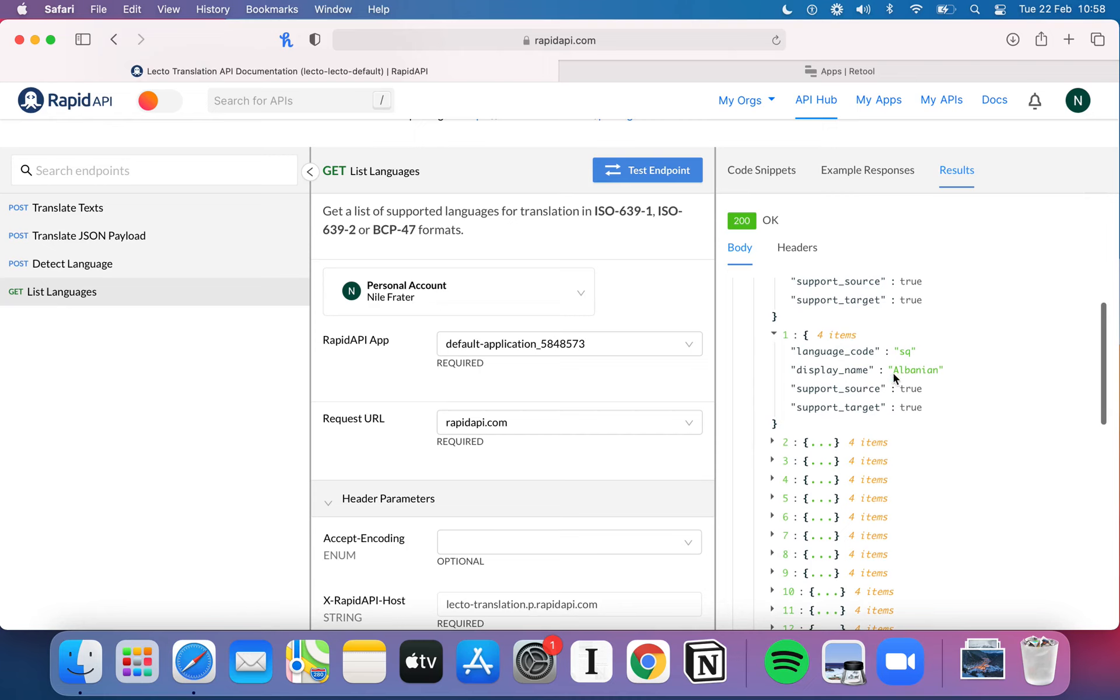
{"action": "left_click", "coordinate": [771, 443]}
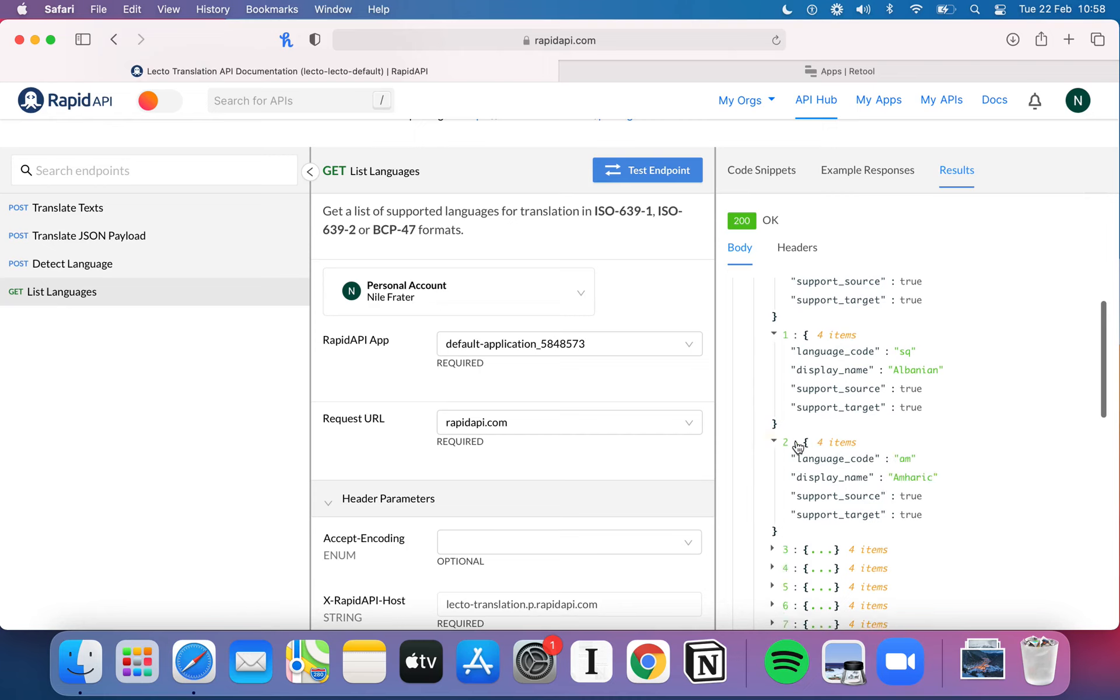
{"action": "scroll", "coordinate": [789, 446], "scroll_direction": "down", "scroll_amount": 4}
{"action": "left_click", "coordinate": [772, 456]}
{"action": "scroll", "coordinate": [771, 464], "scroll_direction": "down", "scroll_amount": 3}
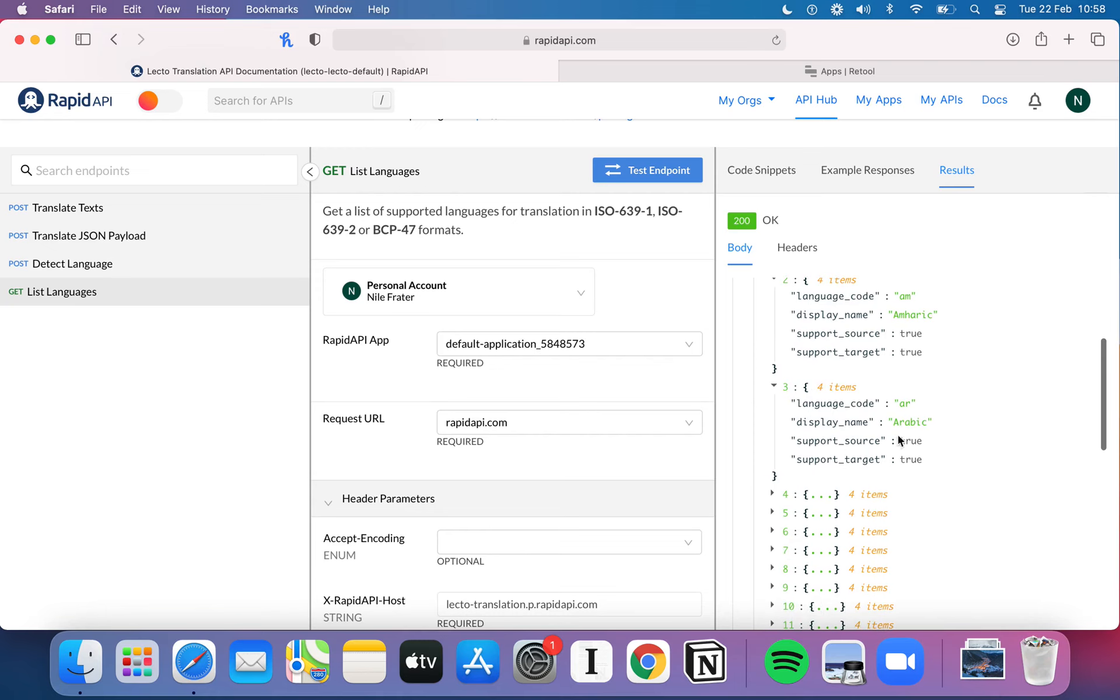
{"action": "scroll", "coordinate": [849, 387], "scroll_direction": "up", "scroll_amount": 10}
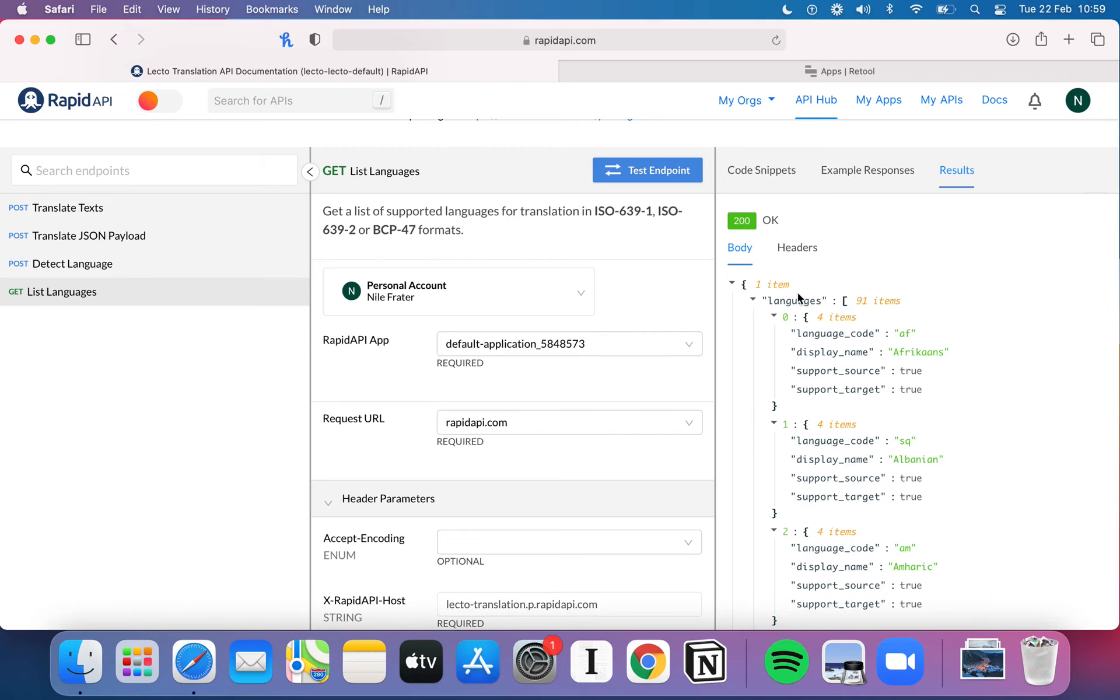
Collapse and re-expand the languages array, and compare the repeated fields across items 0 to 3.
{"action": "left_click_drag", "start_coordinate": [786, 300], "coordinate": [805, 300]}
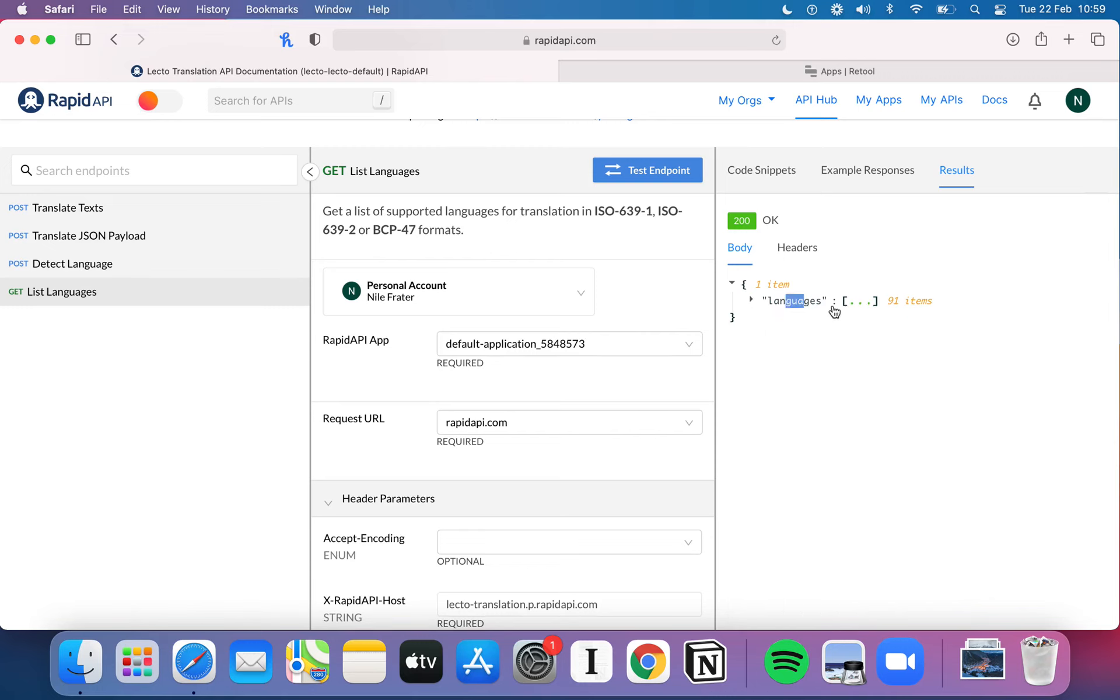
{"action": "left_click", "coordinate": [752, 300]}
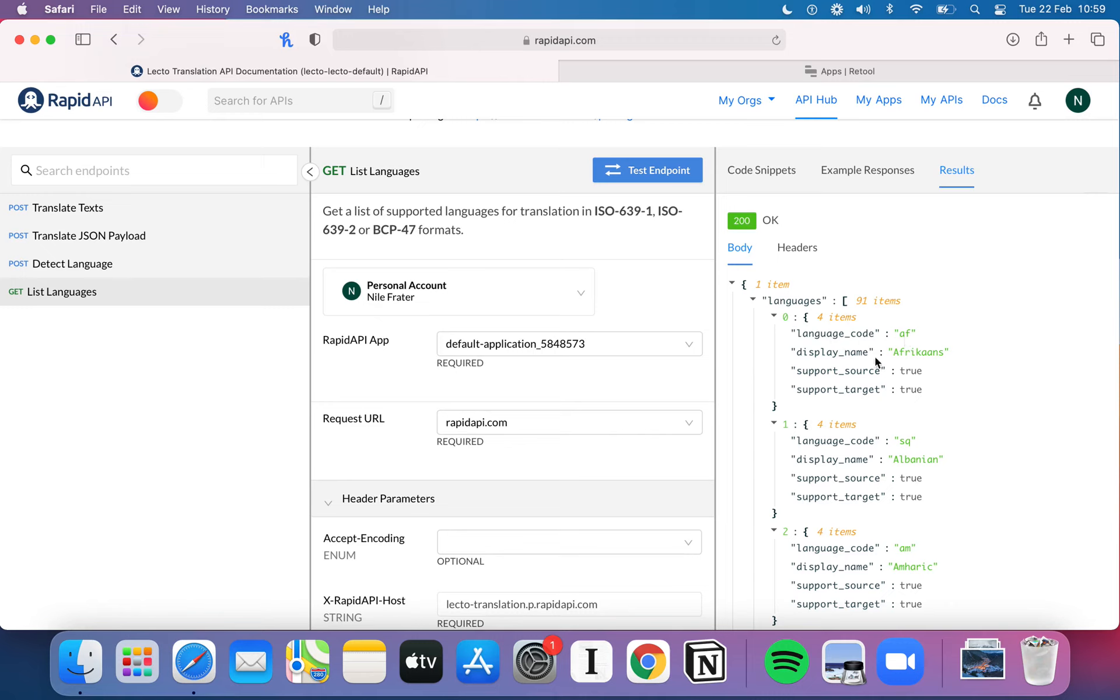
{"action": "scroll", "coordinate": [934, 354], "scroll_direction": "down", "scroll_amount": 2}
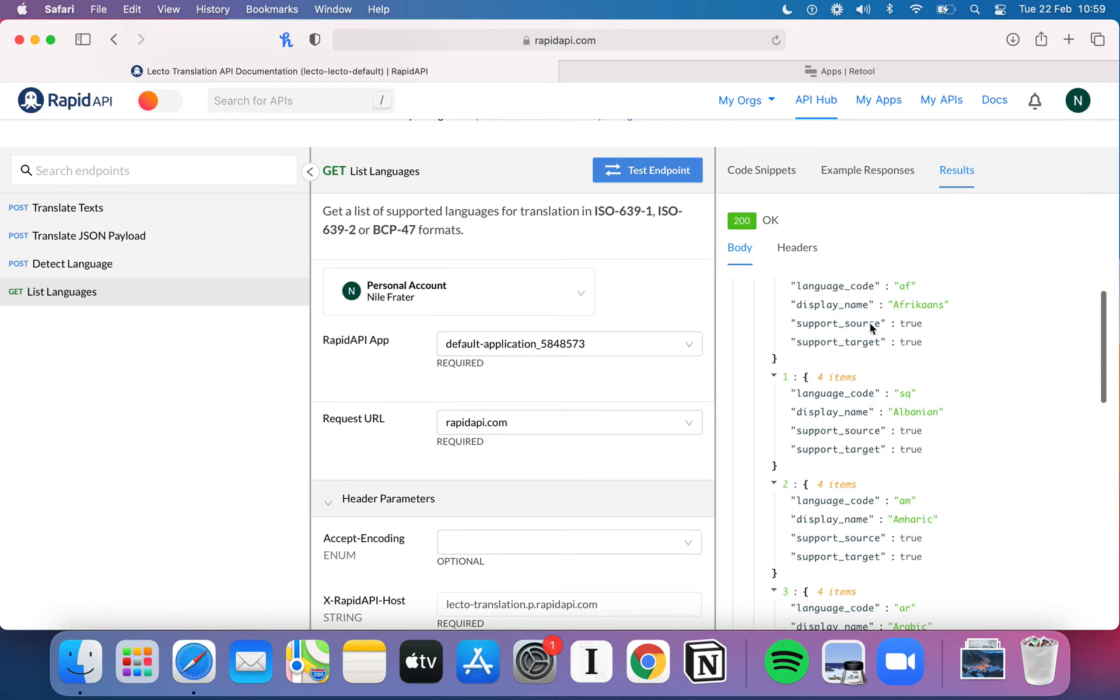
{"action": "scroll", "coordinate": [859, 325], "scroll_direction": "up", "scroll_amount": 2}
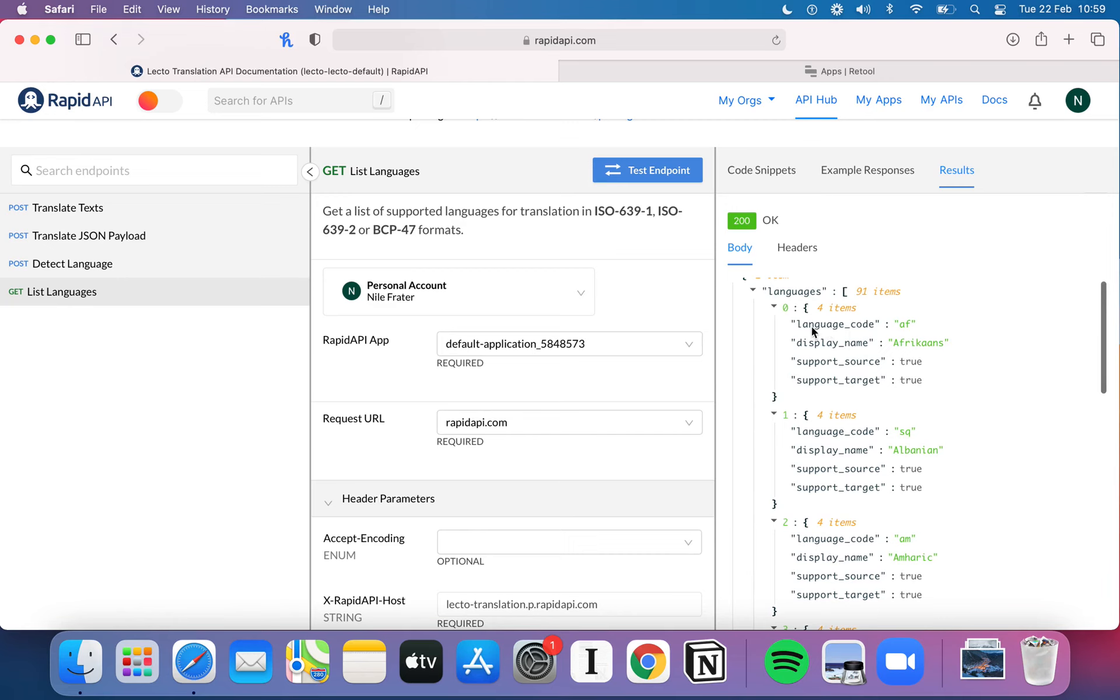
{"action": "scroll", "coordinate": [844, 371], "scroll_direction": "down", "scroll_amount": 1}
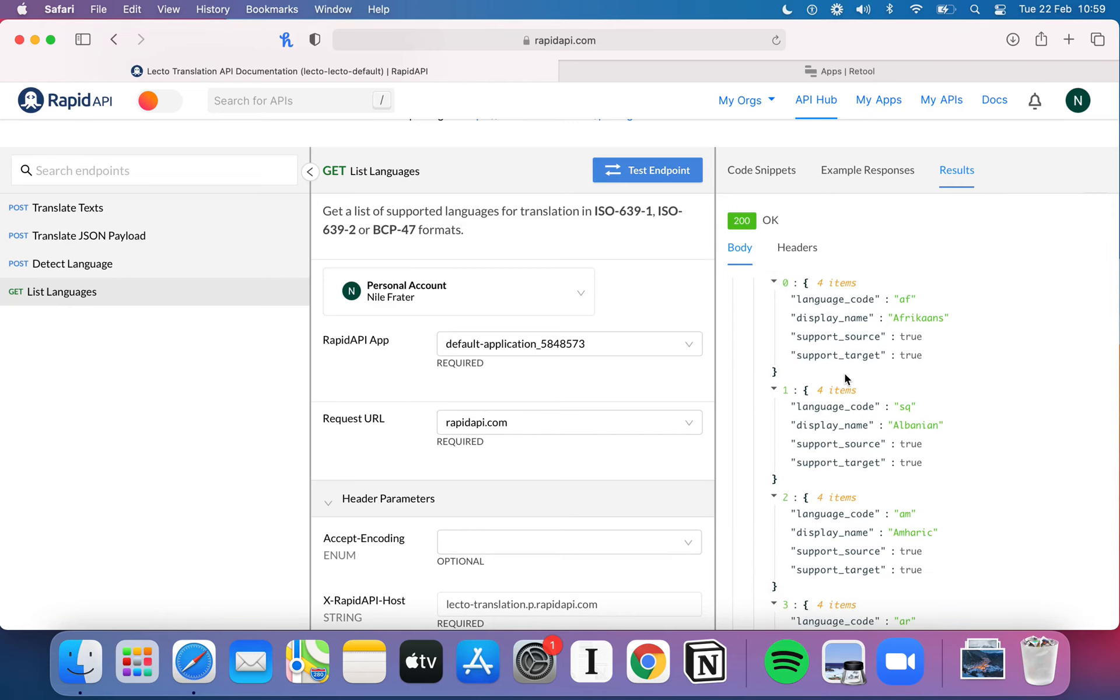
{"action": "scroll", "coordinate": [845, 375], "scroll_direction": "down", "scroll_amount": 2}
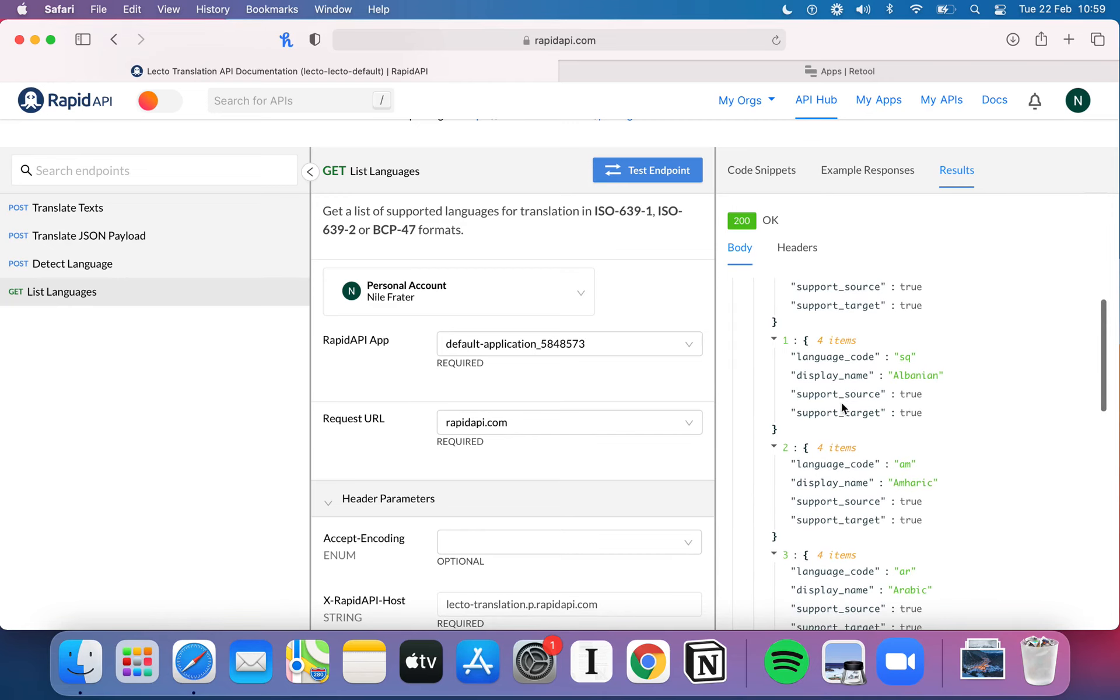
{"action": "scroll", "coordinate": [842, 402], "scroll_direction": "down", "scroll_amount": 2}
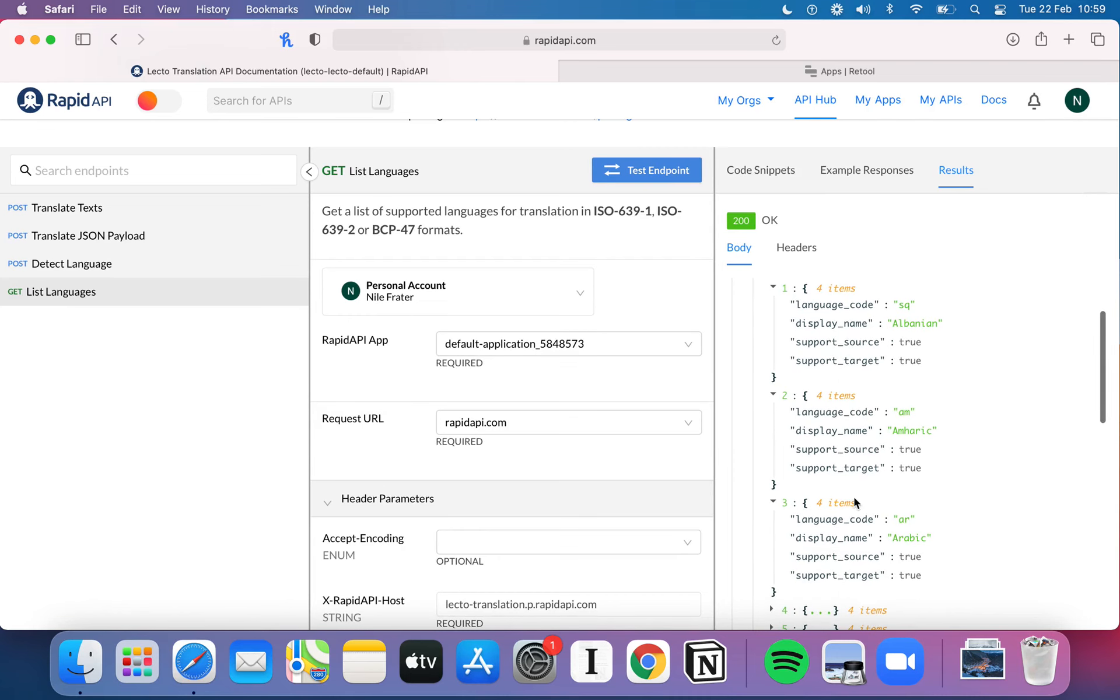
Expand item 7 of the languages array and compare its structure with the first expanded items.
{"action": "scroll", "coordinate": [854, 498], "scroll_direction": "down", "scroll_amount": 5}
{"action": "left_click", "coordinate": [772, 529]}
{"action": "scroll", "coordinate": [846, 556], "scroll_direction": "down", "scroll_amount": 5}
{"action": "scroll", "coordinate": [856, 470], "scroll_direction": "up", "scroll_amount": 15}
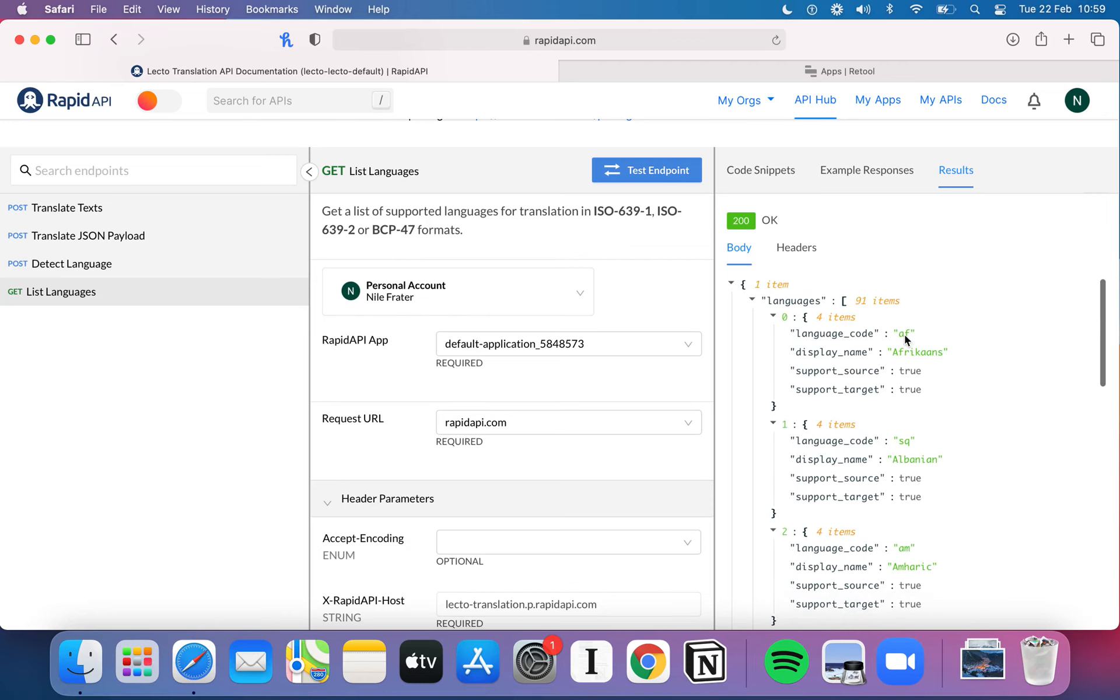
{"action": "scroll", "coordinate": [910, 347], "scroll_direction": "down", "scroll_amount": 6}
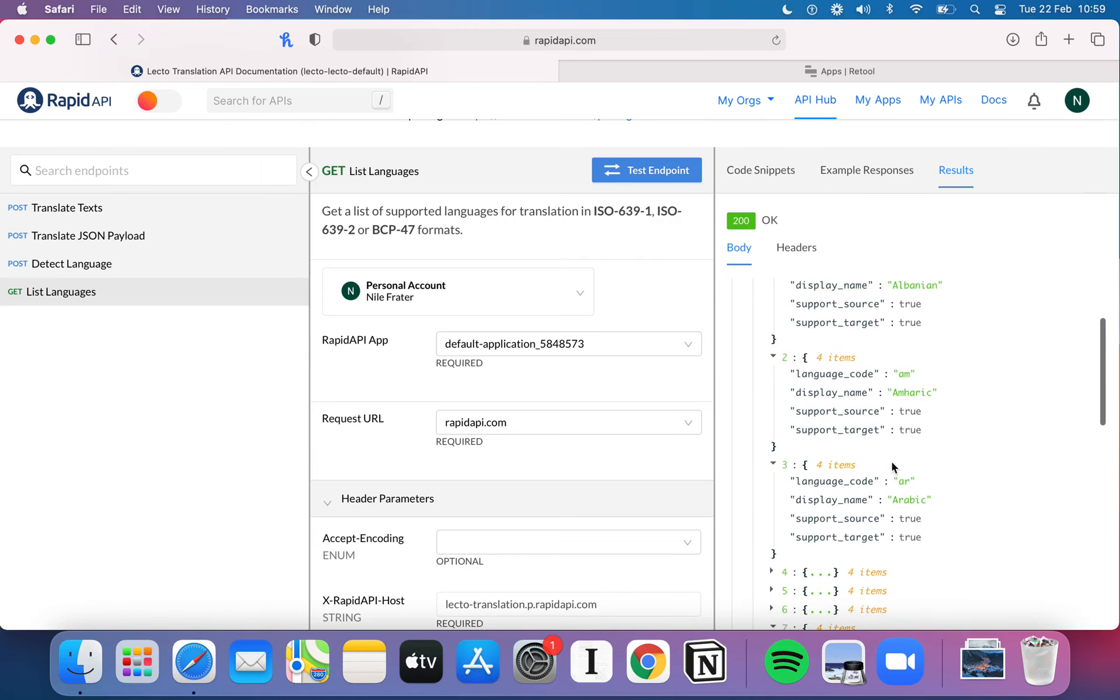
{"action": "scroll", "coordinate": [893, 463], "scroll_direction": "up", "scroll_amount": 6}
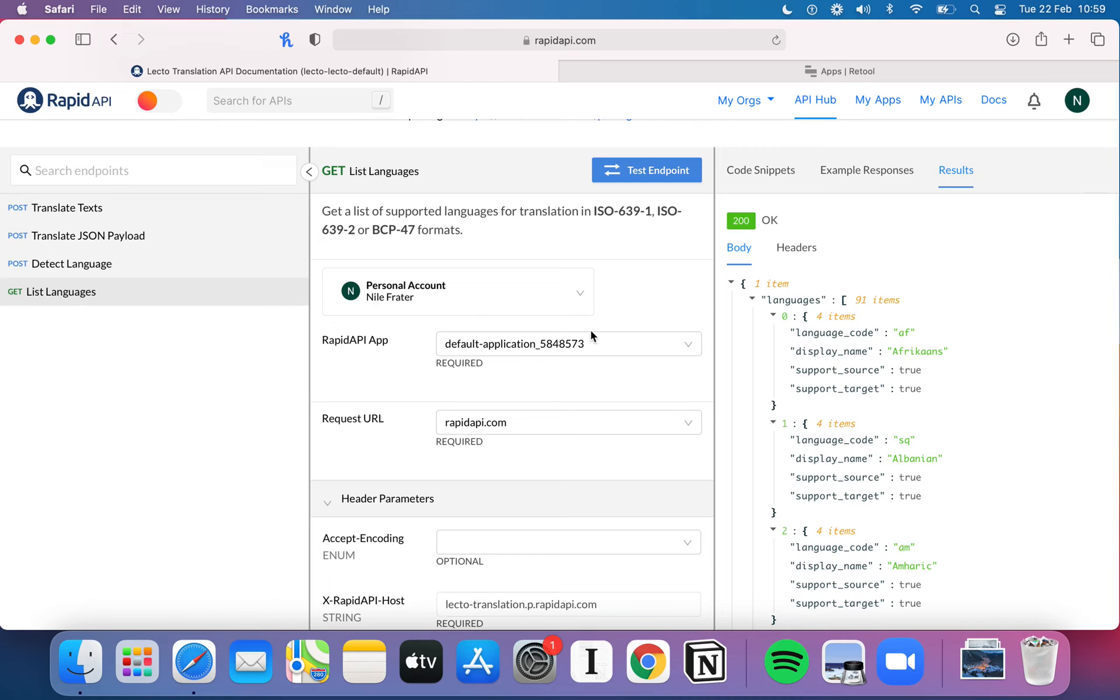
Open the example response for List Languages and view both its body and its schema.
{"action": "left_click", "coordinate": [863, 175]}
{"action": "scroll", "coordinate": [893, 350], "scroll_direction": "down", "scroll_amount": 1}
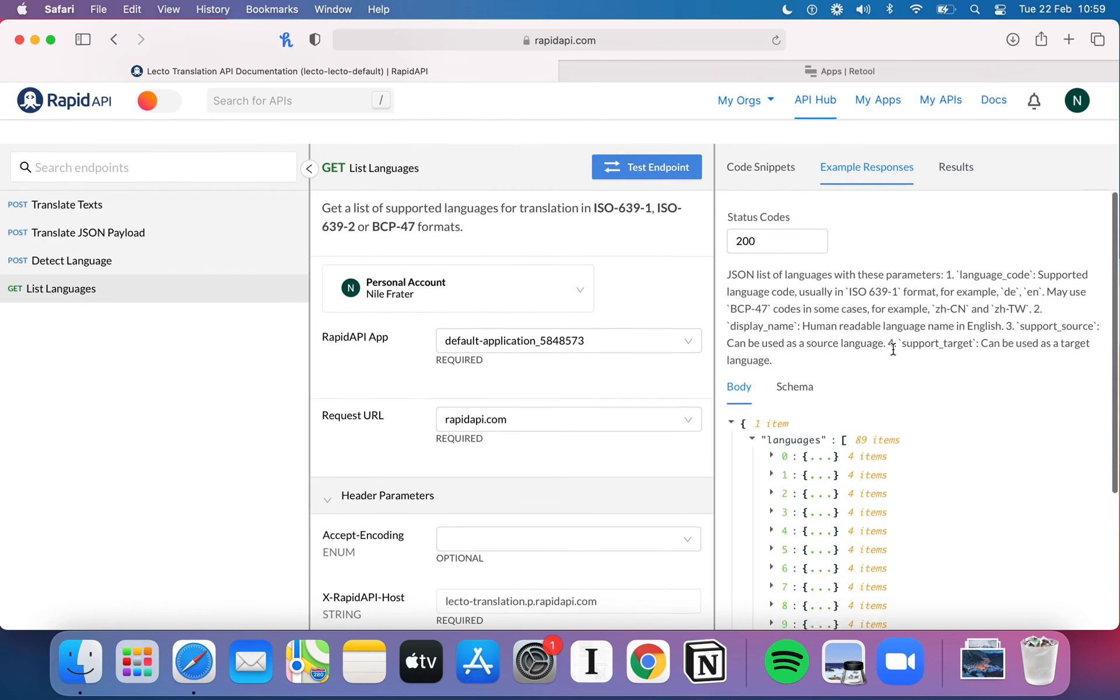
{"action": "scroll", "coordinate": [893, 350], "scroll_direction": "down", "scroll_amount": 5}
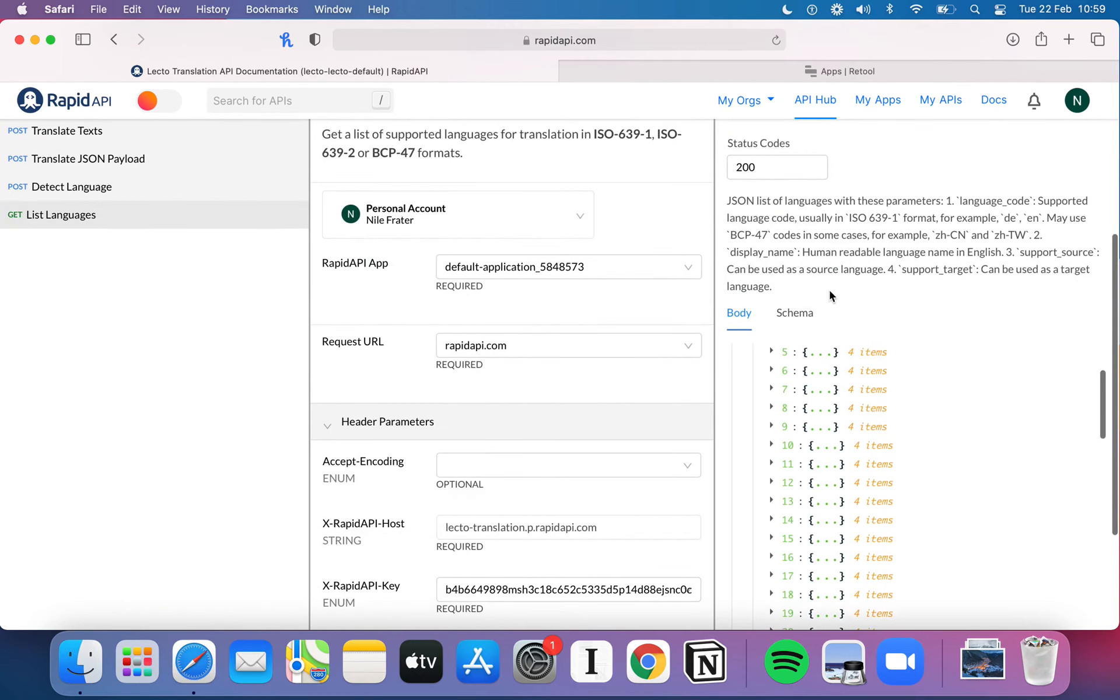
{"action": "left_click", "coordinate": [794, 313]}
{"action": "scroll", "coordinate": [852, 385], "scroll_direction": "down", "scroll_amount": 1}
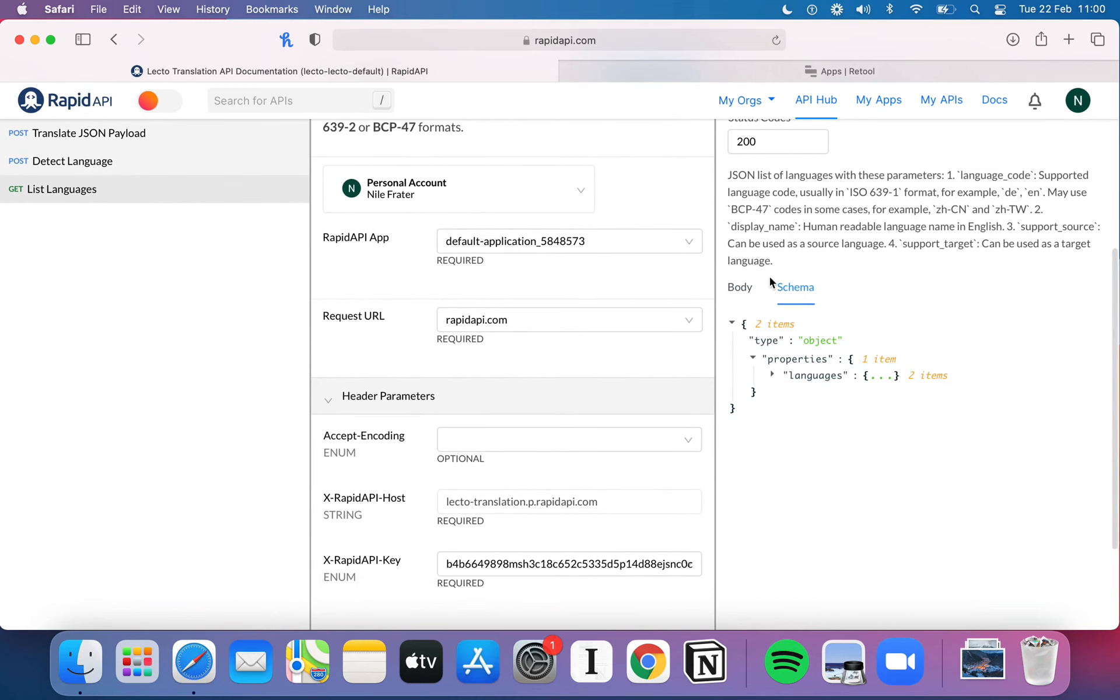
{"action": "left_click", "coordinate": [742, 288]}
{"action": "scroll", "coordinate": [813, 292], "scroll_direction": "up", "scroll_amount": 5}
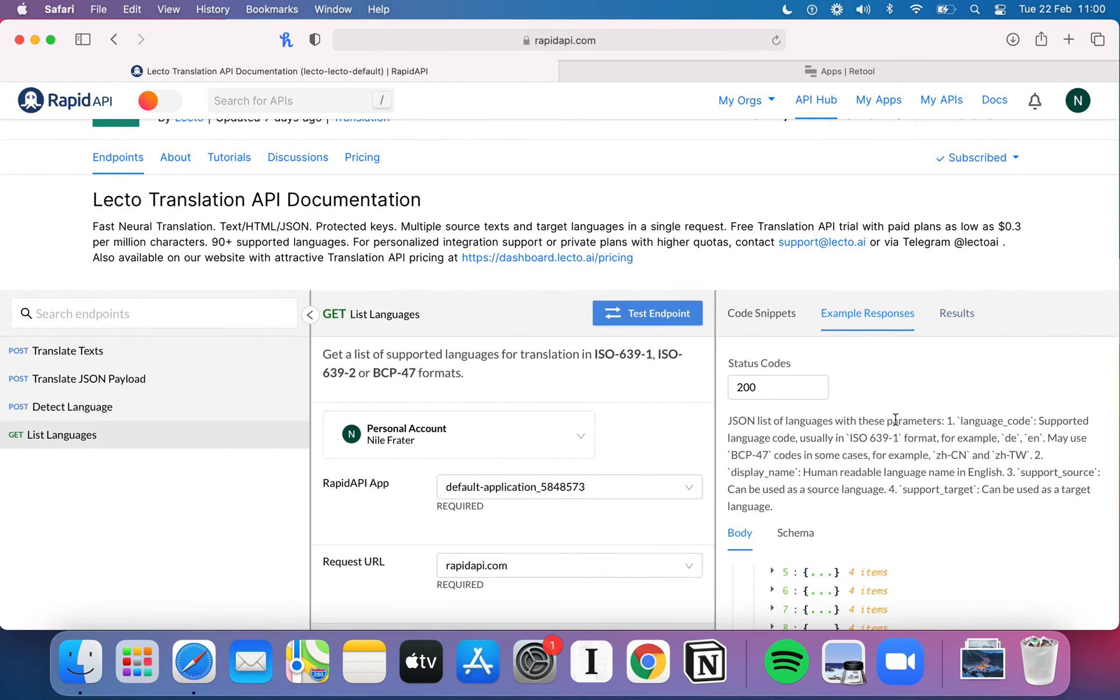
Read the example response's description of the language_code, display_name, support_source and support_target parameters.
{"action": "scroll", "coordinate": [945, 458], "scroll_direction": "down", "scroll_amount": 2}
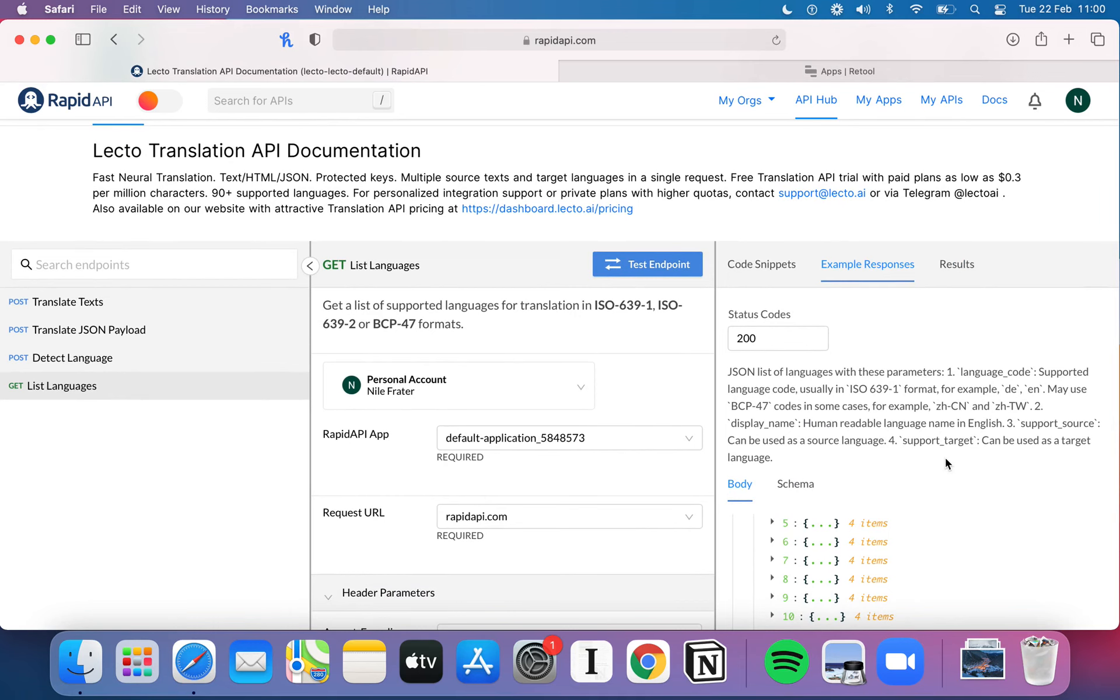
{"action": "scroll", "coordinate": [946, 458], "scroll_direction": "down", "scroll_amount": 2}
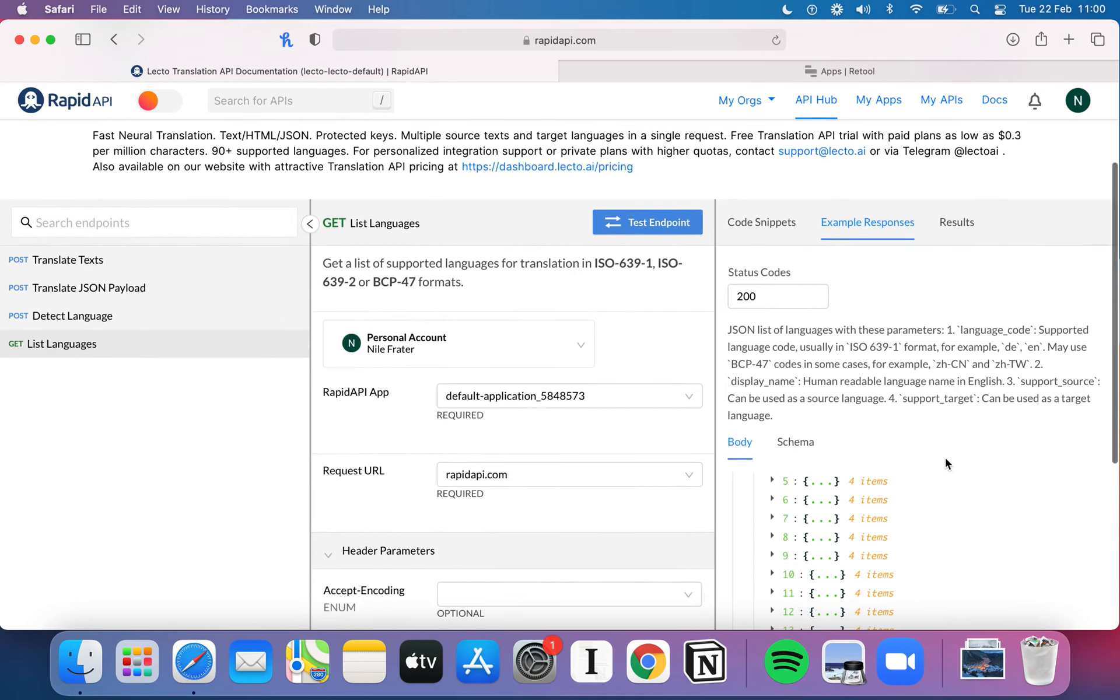
{"action": "left_click_drag", "start_coordinate": [728, 328], "coordinate": [753, 329]}
{"action": "left_click", "coordinate": [792, 338]}
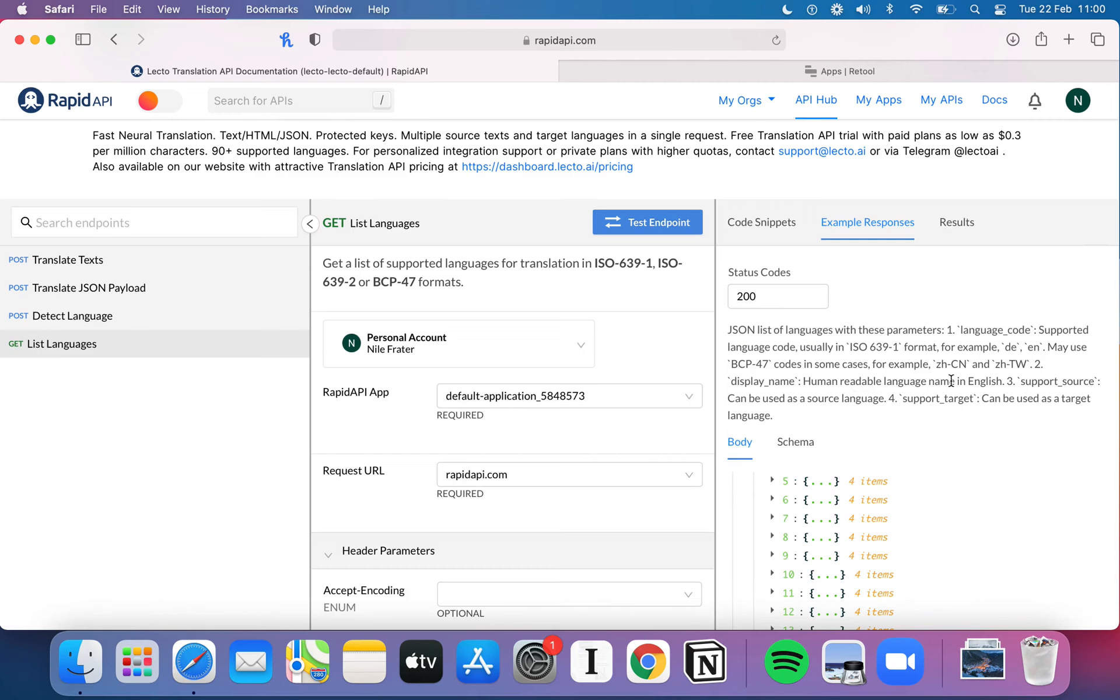
Compare the List Languages test results with the example response's parameter descriptions and the endpoint's own description.
{"action": "left_click", "coordinate": [960, 222]}
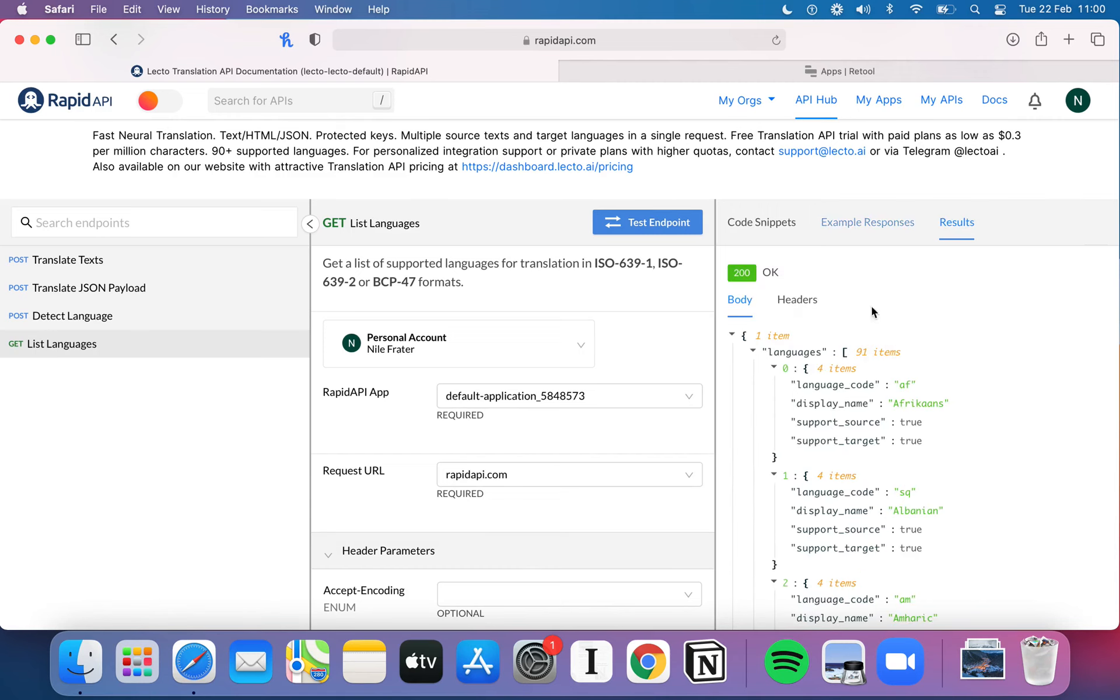
{"action": "left_click", "coordinate": [903, 222]}
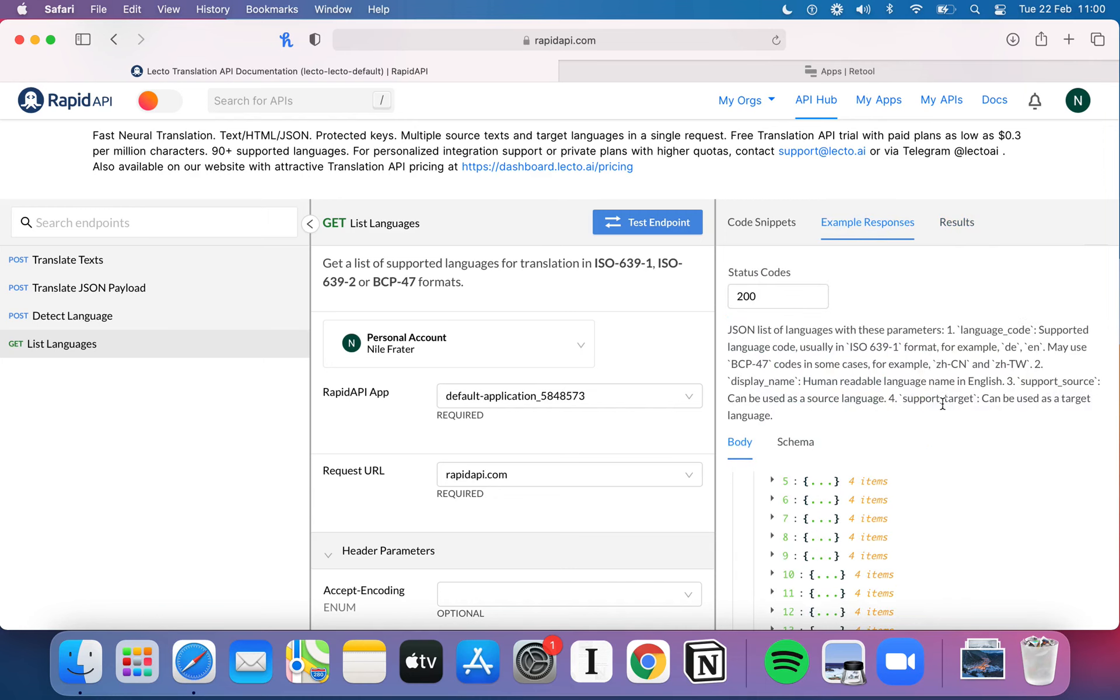
{"action": "scroll", "coordinate": [941, 390], "scroll_direction": "down", "scroll_amount": 1}
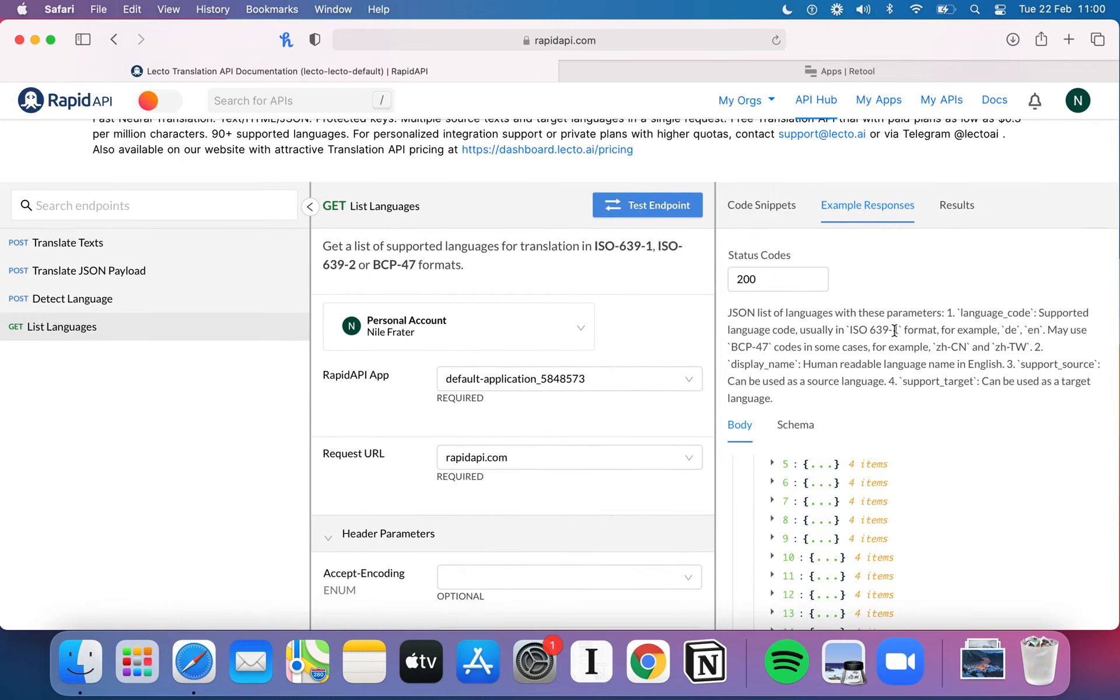
{"action": "left_click", "coordinate": [970, 205]}
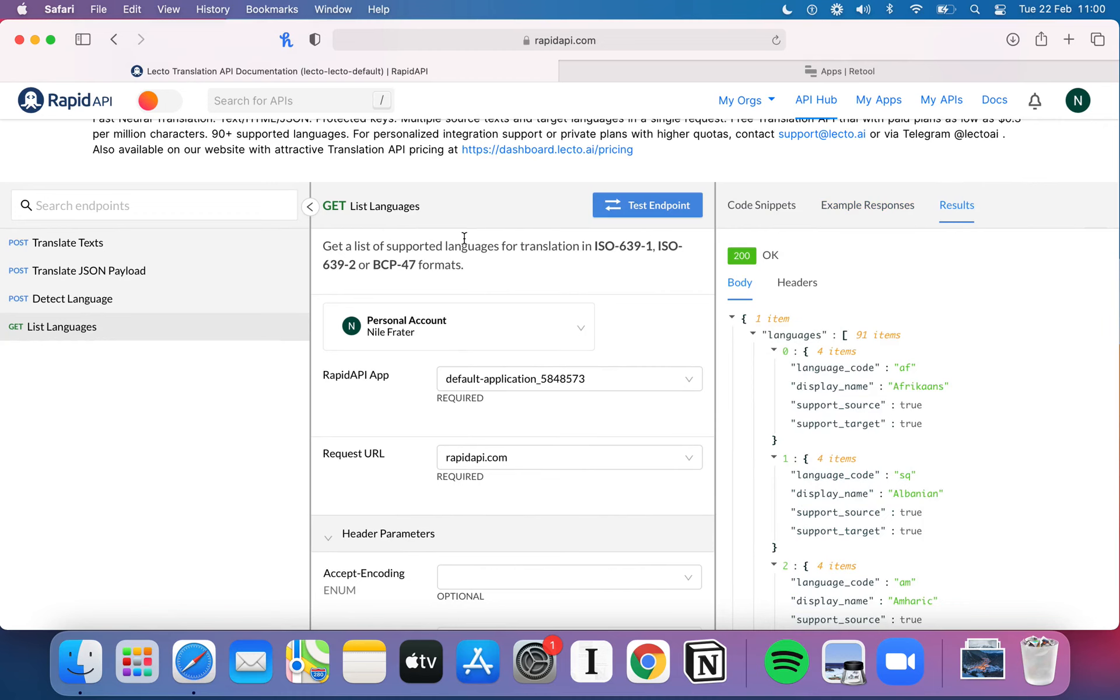
{"action": "left_click_drag", "start_coordinate": [323, 246], "coordinate": [430, 246]}
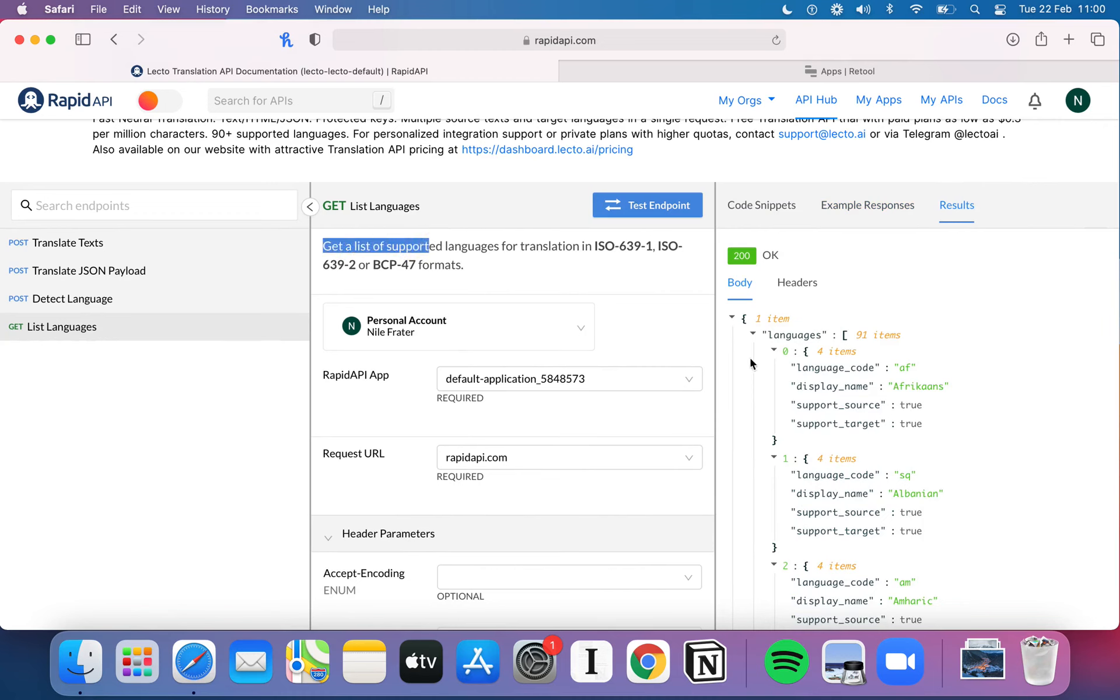
{"action": "scroll", "coordinate": [759, 373], "scroll_direction": "down", "scroll_amount": 3}
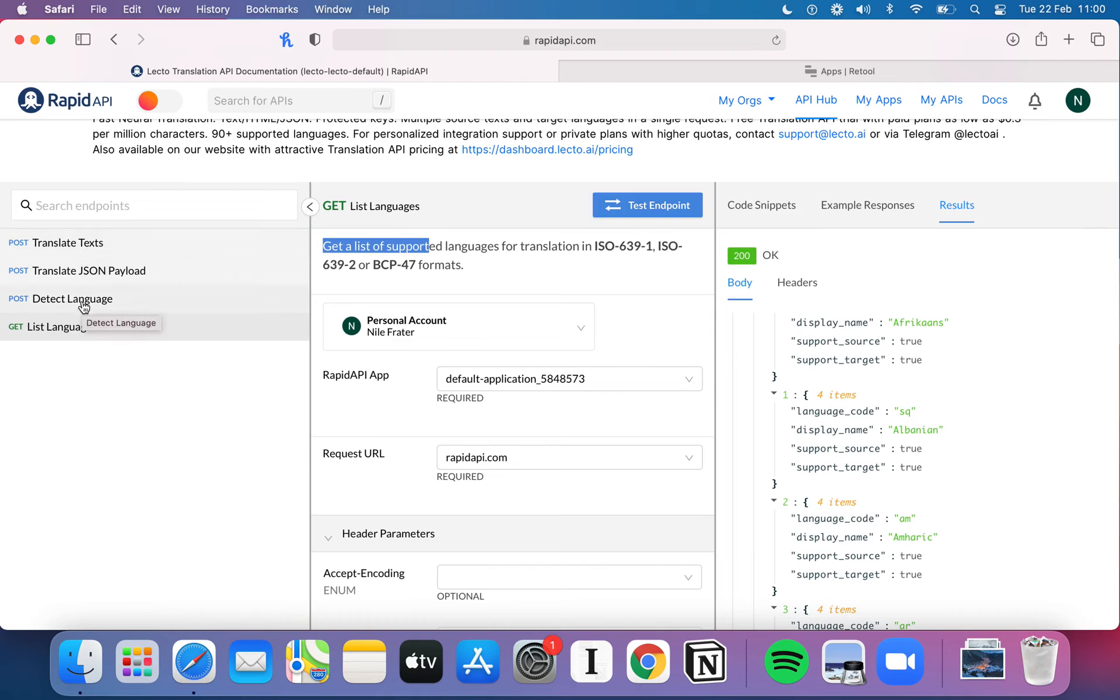
View the Detect Language endpoint's description, and open the Translate Texts endpoint to skim its header parameters.
{"action": "left_click", "coordinate": [137, 301]}
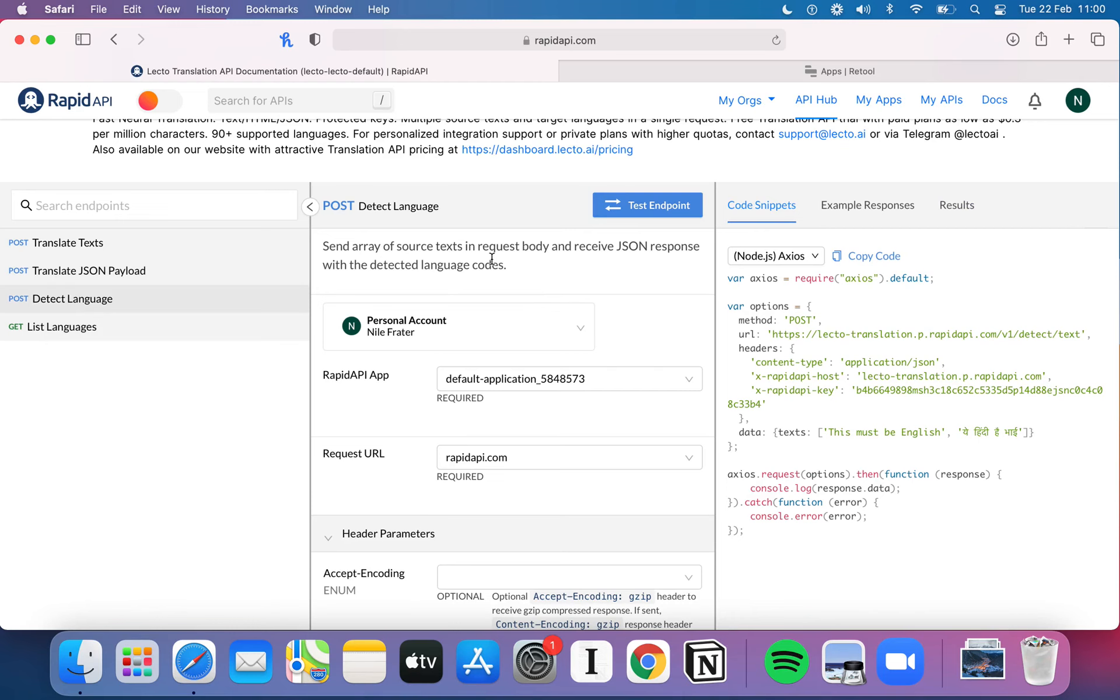
{"action": "left_click", "coordinate": [92, 251]}
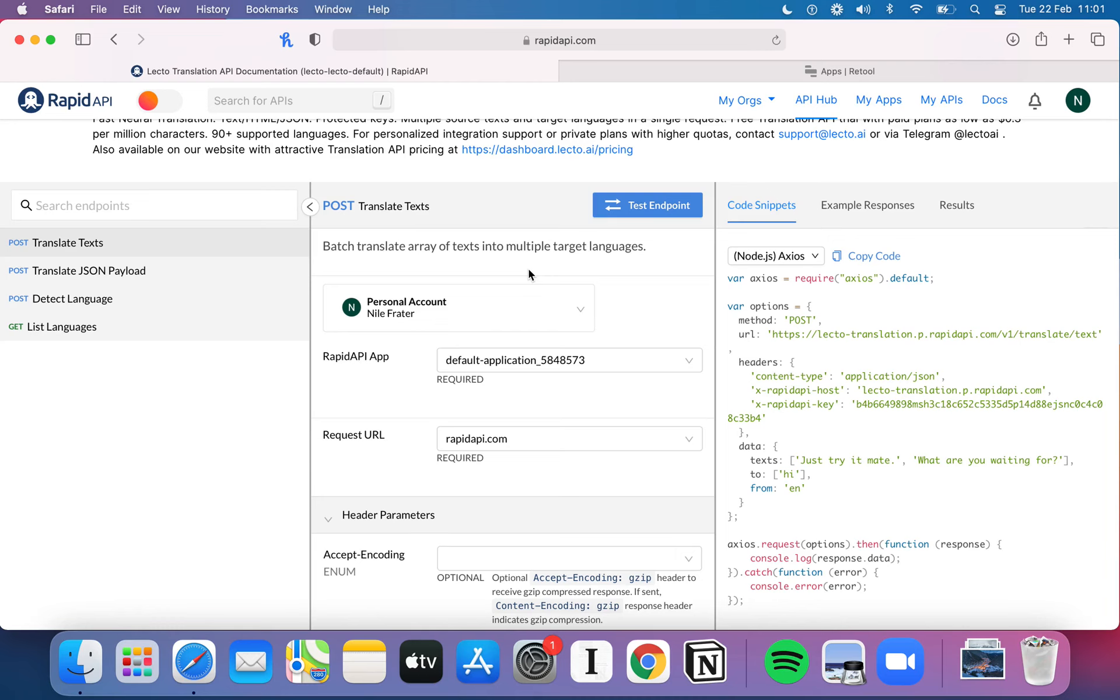
{"action": "scroll", "coordinate": [548, 334], "scroll_direction": "down", "scroll_amount": 1}
{"action": "scroll", "coordinate": [548, 334], "scroll_direction": "up", "scroll_amount": 1}
{"action": "scroll", "coordinate": [548, 335], "scroll_direction": "down", "scroll_amount": 5}
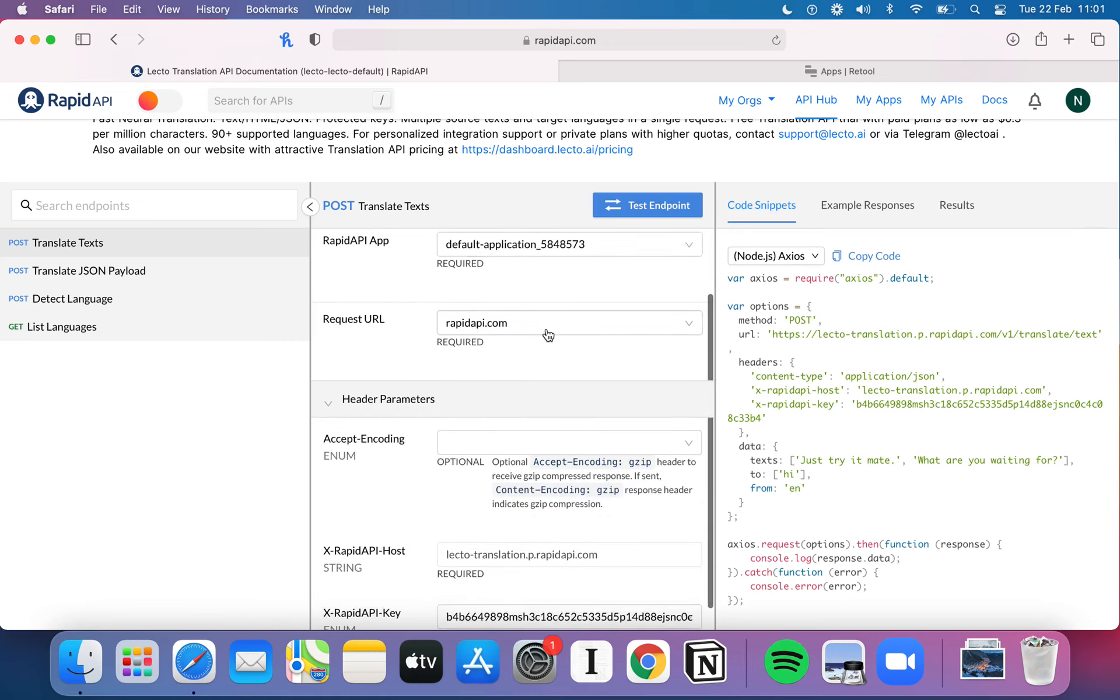
{"action": "scroll", "coordinate": [548, 334], "scroll_direction": "down", "scroll_amount": 3}
{"action": "scroll", "coordinate": [548, 335], "scroll_direction": "up", "scroll_amount": 8}
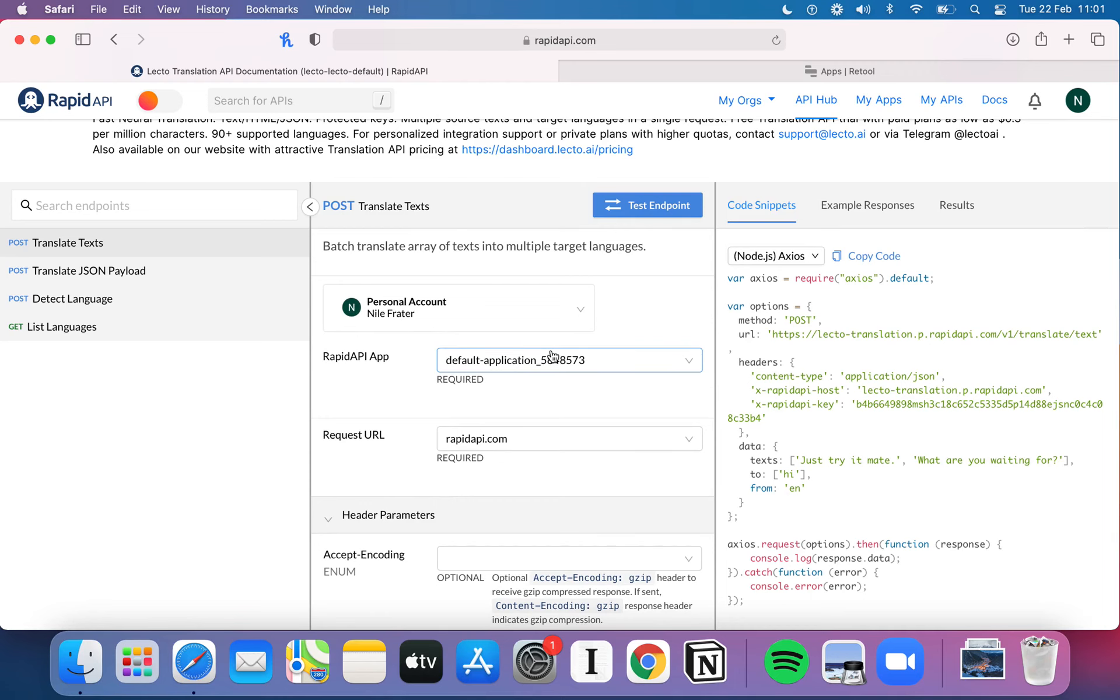
Examine the texts, to and from parameters and the example request in the Translate Texts request body.
{"action": "scroll", "coordinate": [553, 356], "scroll_direction": "down", "scroll_amount": 10}
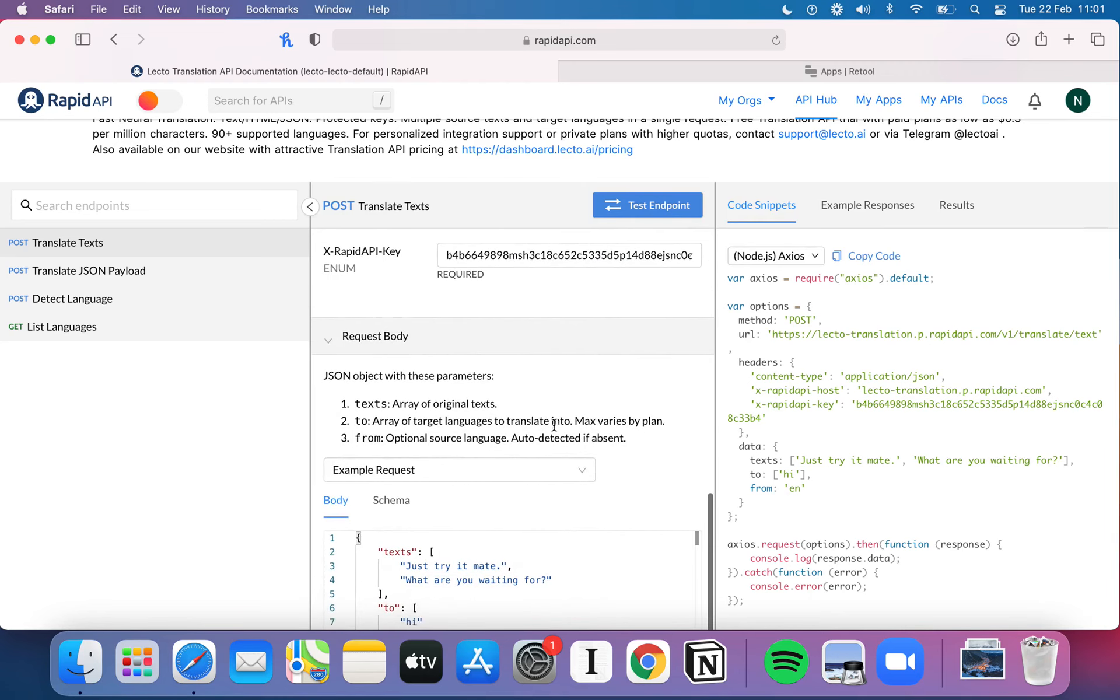
{"action": "scroll", "coordinate": [194, 470], "scroll_direction": "down", "scroll_amount": 5}
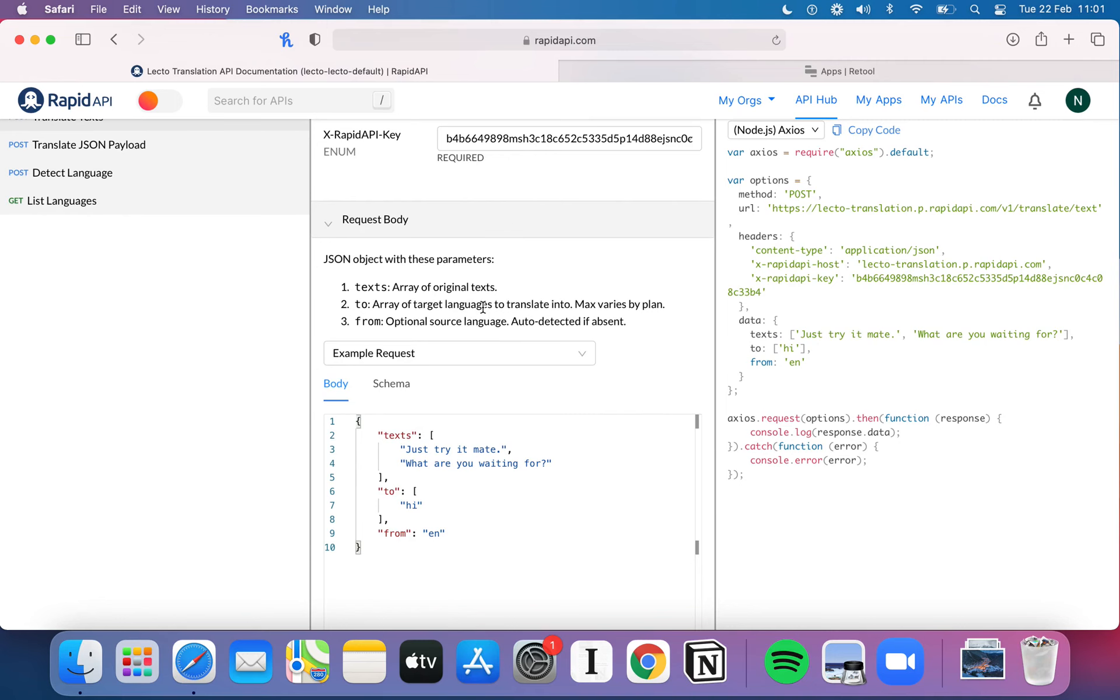
{"action": "scroll", "coordinate": [483, 308], "scroll_direction": "up", "scroll_amount": 15}
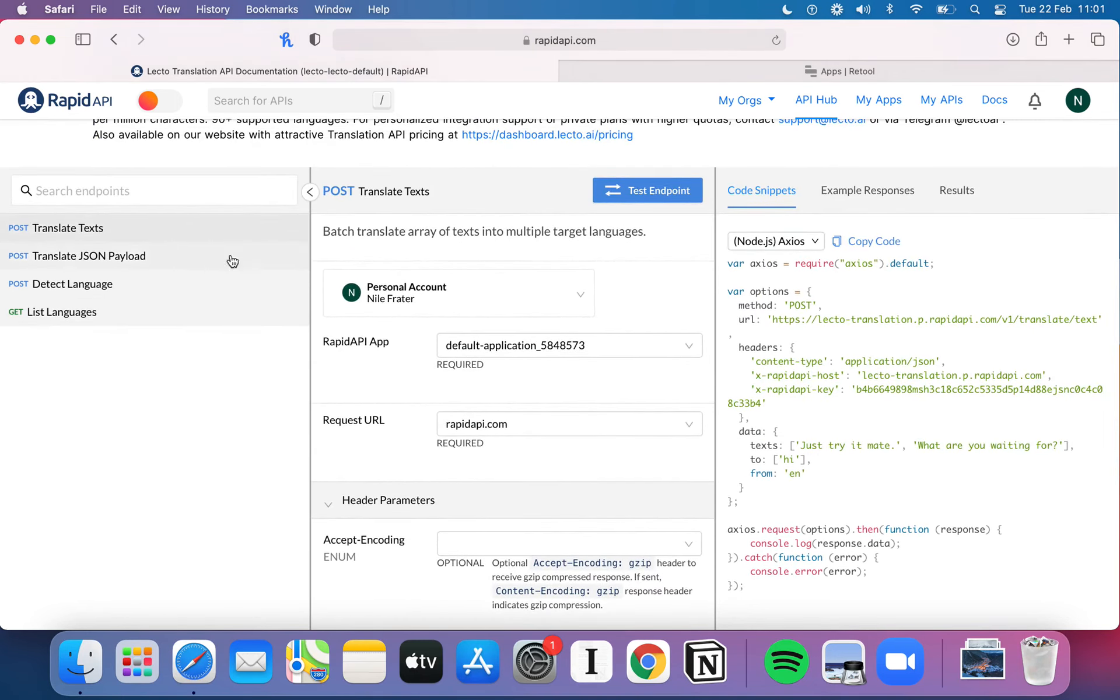
{"action": "scroll", "coordinate": [467, 361], "scroll_direction": "down", "scroll_amount": 3}
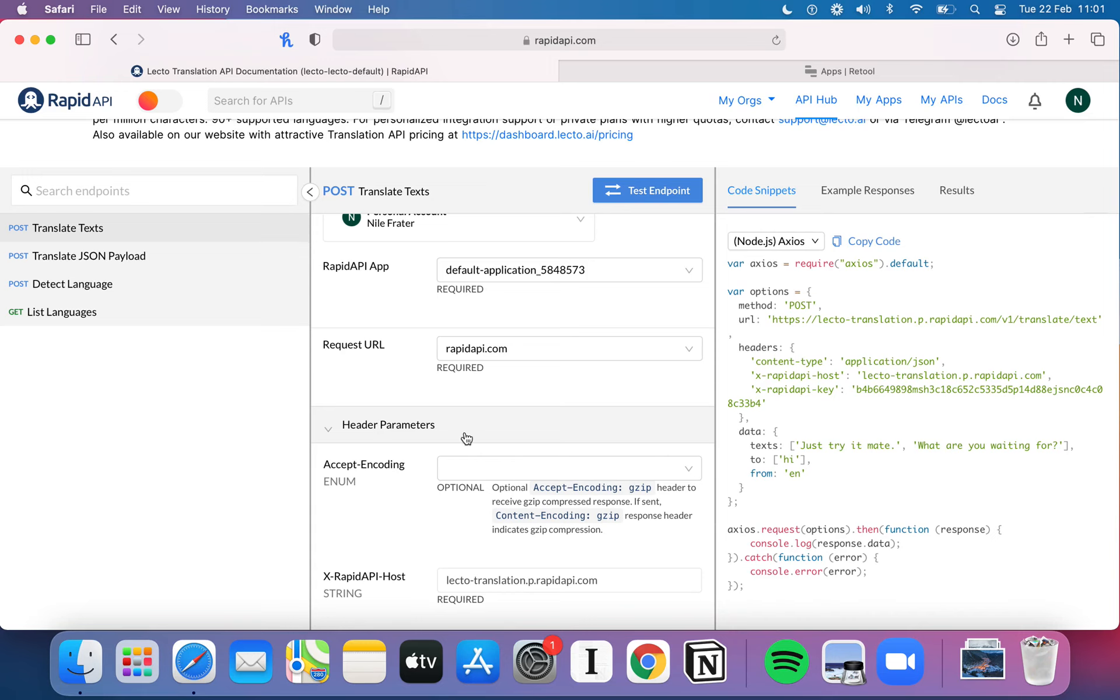
Review the Translate Texts header parameters and read the request body's descriptions of the texts, to and from parameters.
{"action": "scroll", "coordinate": [464, 436], "scroll_direction": "up", "scroll_amount": 3}
{"action": "scroll", "coordinate": [465, 436], "scroll_direction": "down", "scroll_amount": 3}
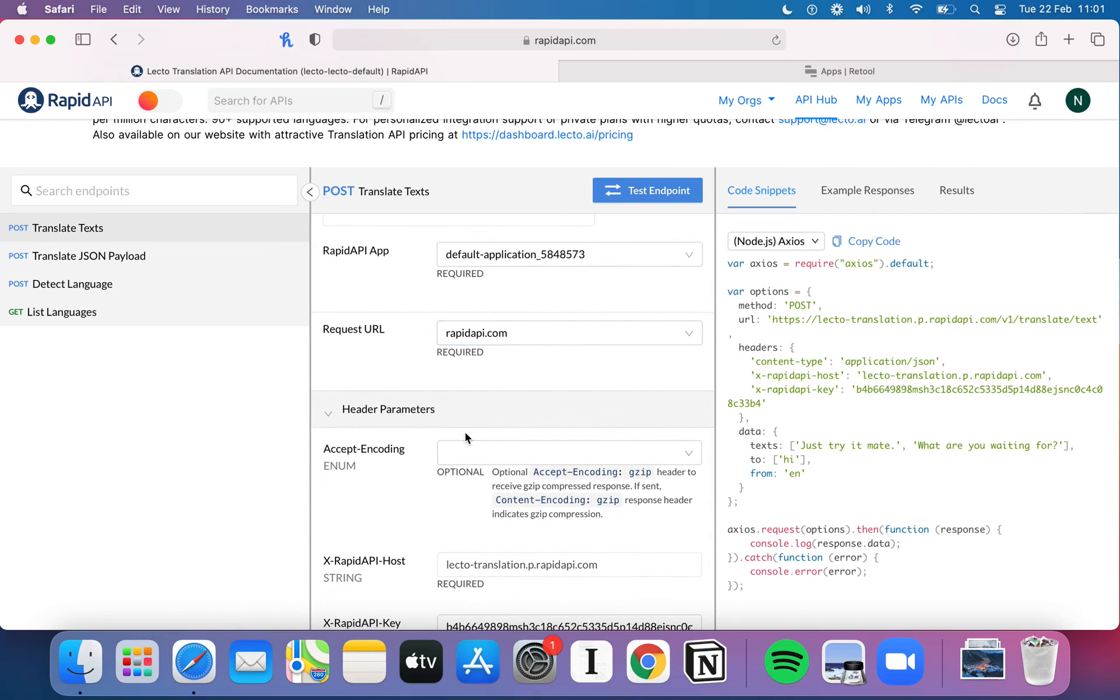
{"action": "scroll", "coordinate": [465, 433], "scroll_direction": "down", "scroll_amount": 8}
{"action": "scroll", "coordinate": [264, 548], "scroll_direction": "down", "scroll_amount": 2}
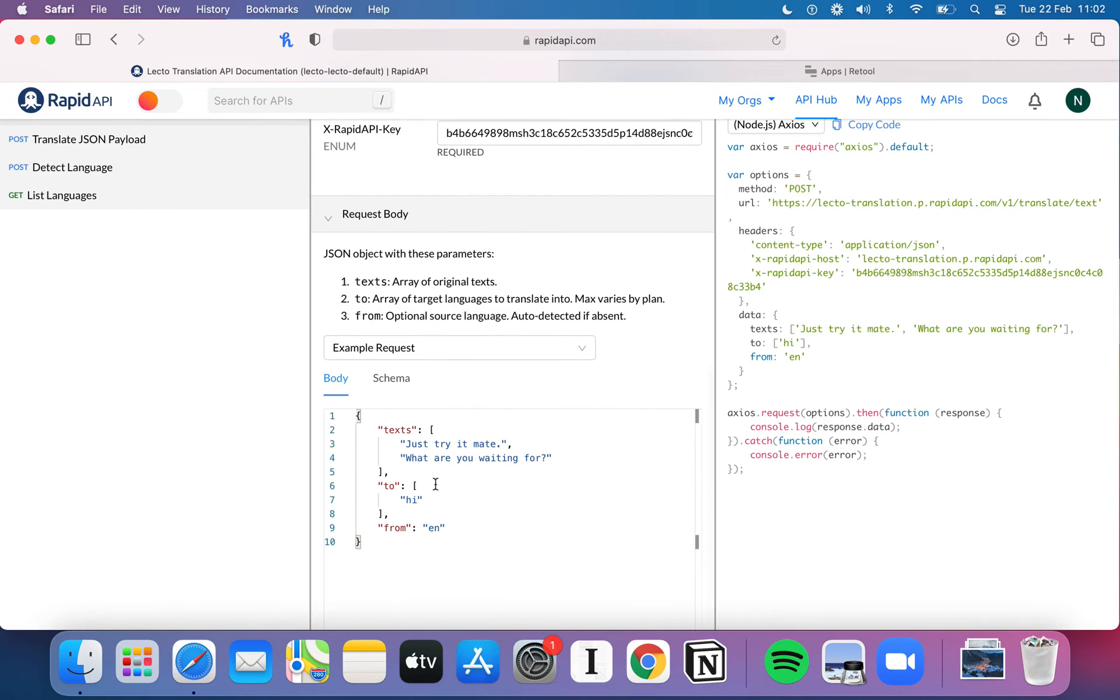
{"action": "left_click", "coordinate": [396, 538]}
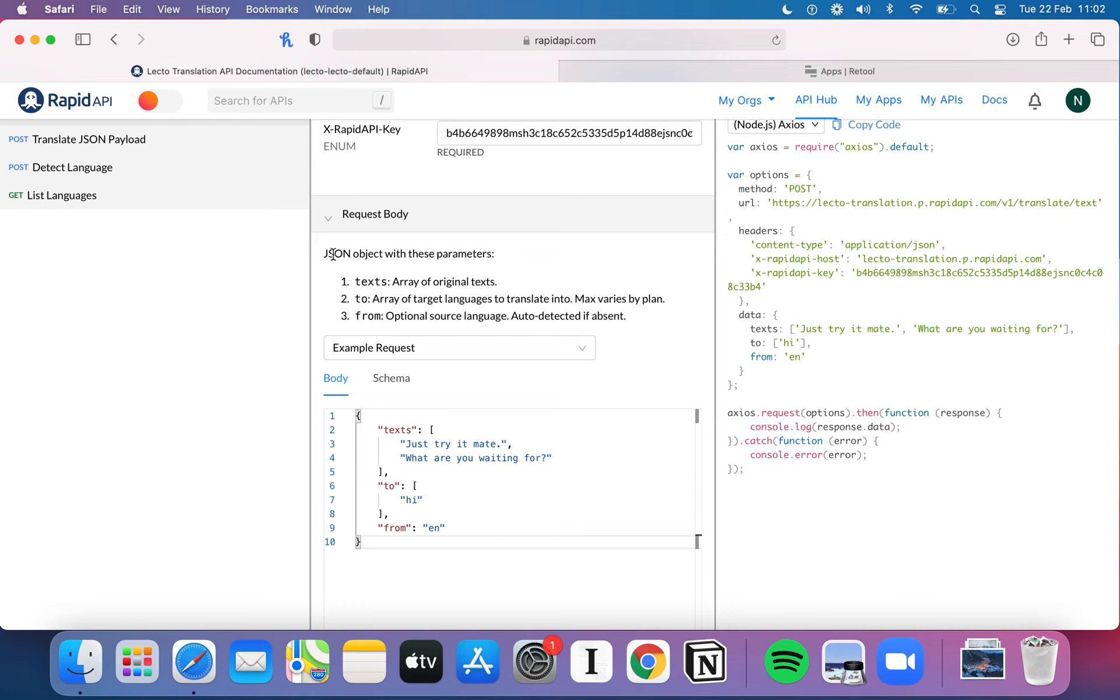
{"action": "left_click_drag", "start_coordinate": [324, 252], "coordinate": [381, 253]}
{"action": "left_click", "coordinate": [382, 253]}
{"action": "double_click", "coordinate": [377, 281]}
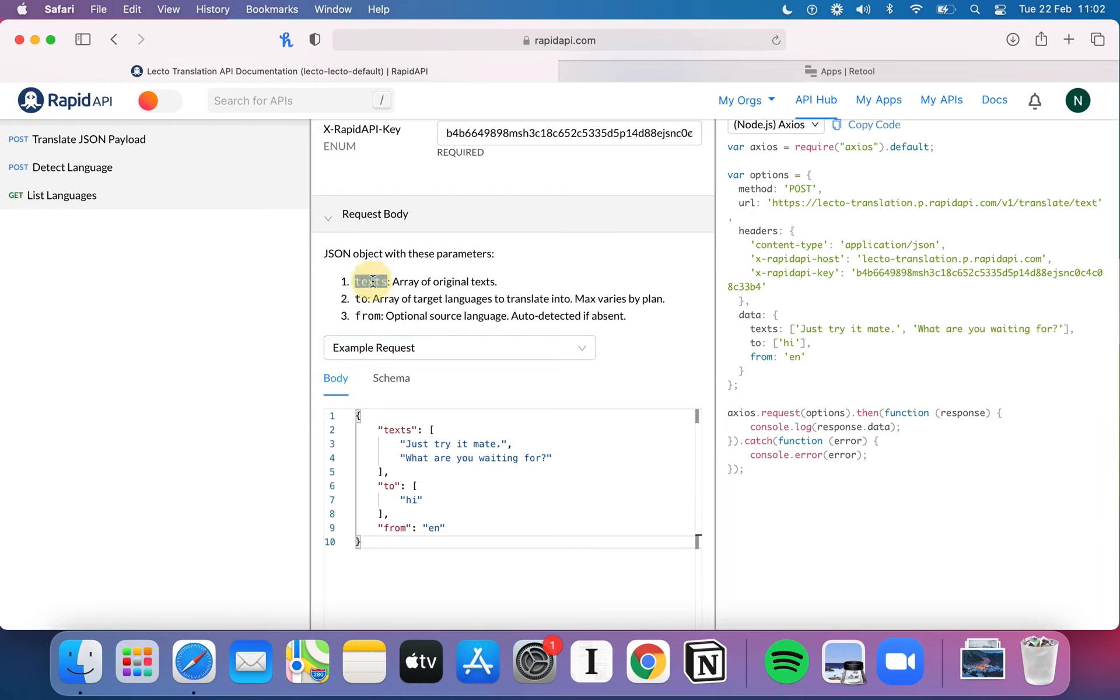
{"action": "left_click", "coordinate": [404, 283]}
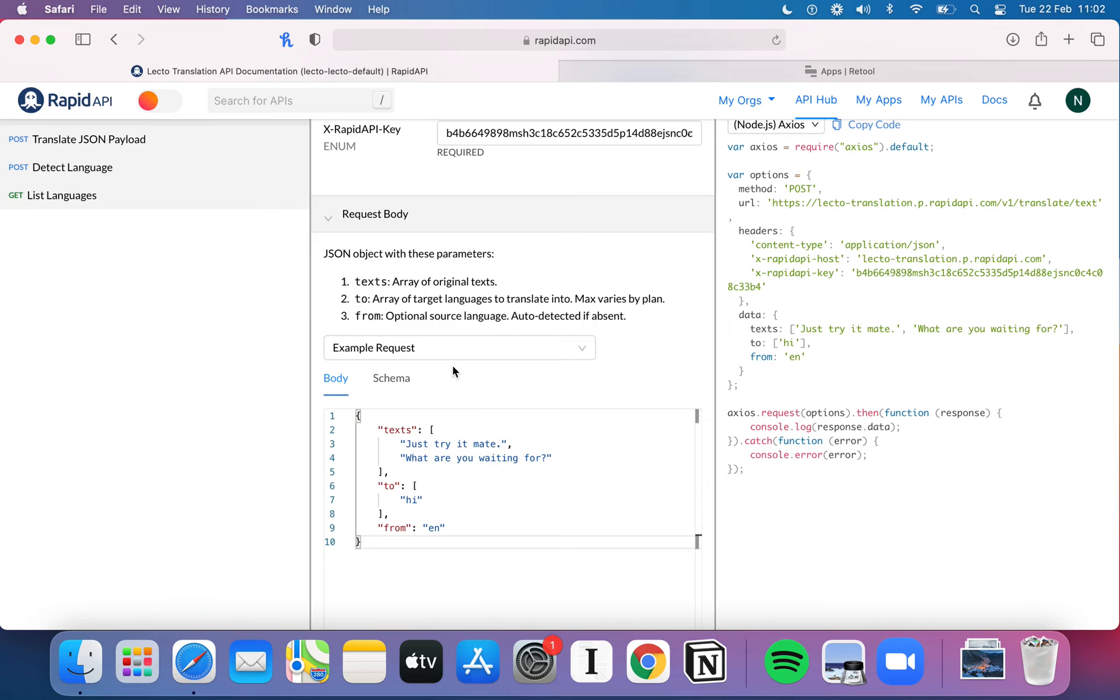
{"action": "left_click_drag", "start_coordinate": [397, 318], "coordinate": [436, 317]}
{"action": "left_click", "coordinate": [370, 319]}
{"action": "left_click_drag", "start_coordinate": [538, 317], "coordinate": [609, 317]}
{"action": "left_click", "coordinate": [577, 285]}
{"action": "scroll", "coordinate": [273, 400], "scroll_direction": "down", "scroll_amount": 2}
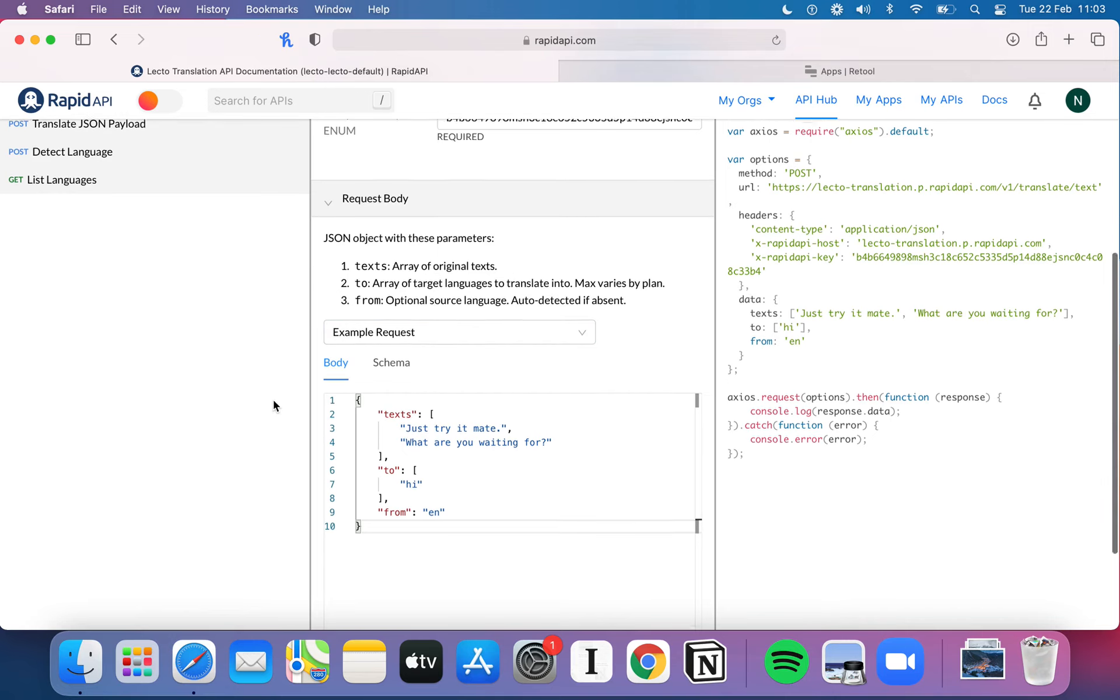
Examine the JSON structure of the example request body, focusing on the texts key and its bracketed array of strings.
{"action": "left_click", "coordinate": [444, 413]}
{"action": "left_click", "coordinate": [371, 371]}
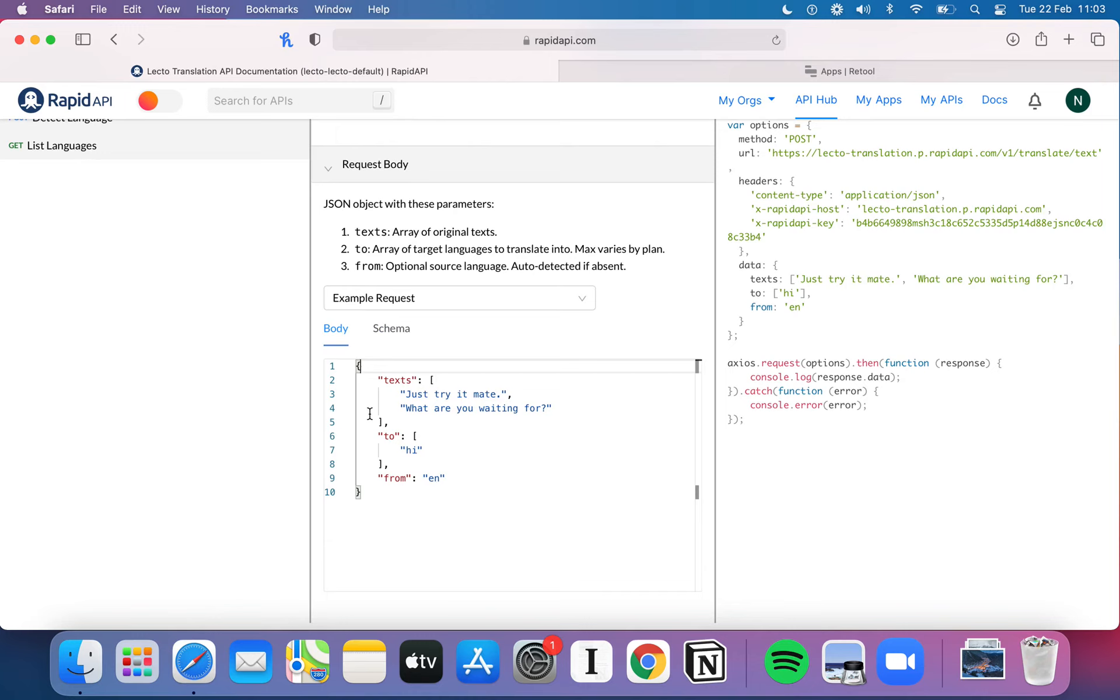
{"action": "left_click", "coordinate": [385, 393]}
{"action": "left_click", "coordinate": [378, 365]}
{"action": "left_click", "coordinate": [383, 380]}
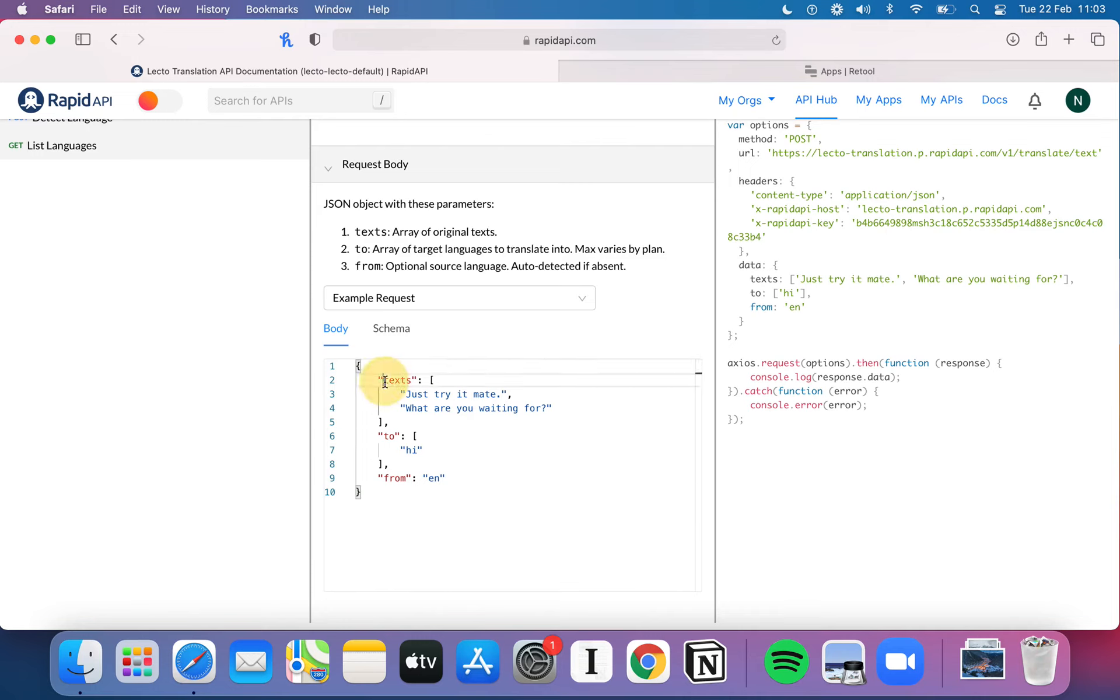
{"action": "left_click", "coordinate": [435, 381]}
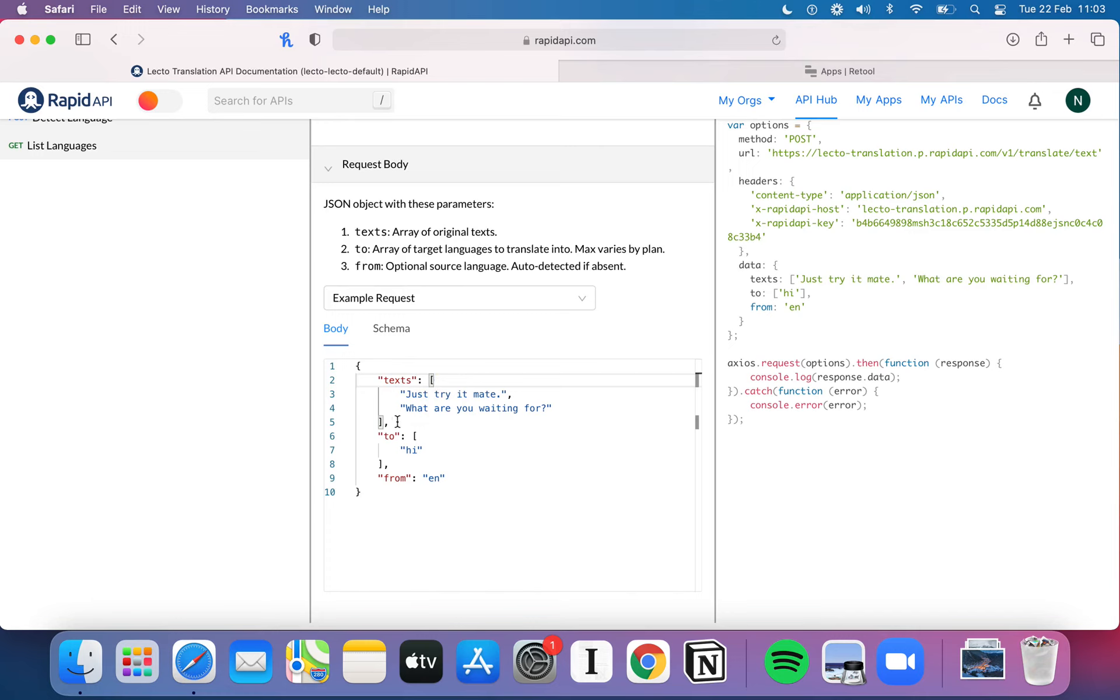
{"action": "left_click", "coordinate": [418, 381]}
{"action": "left_click", "coordinate": [405, 392]}
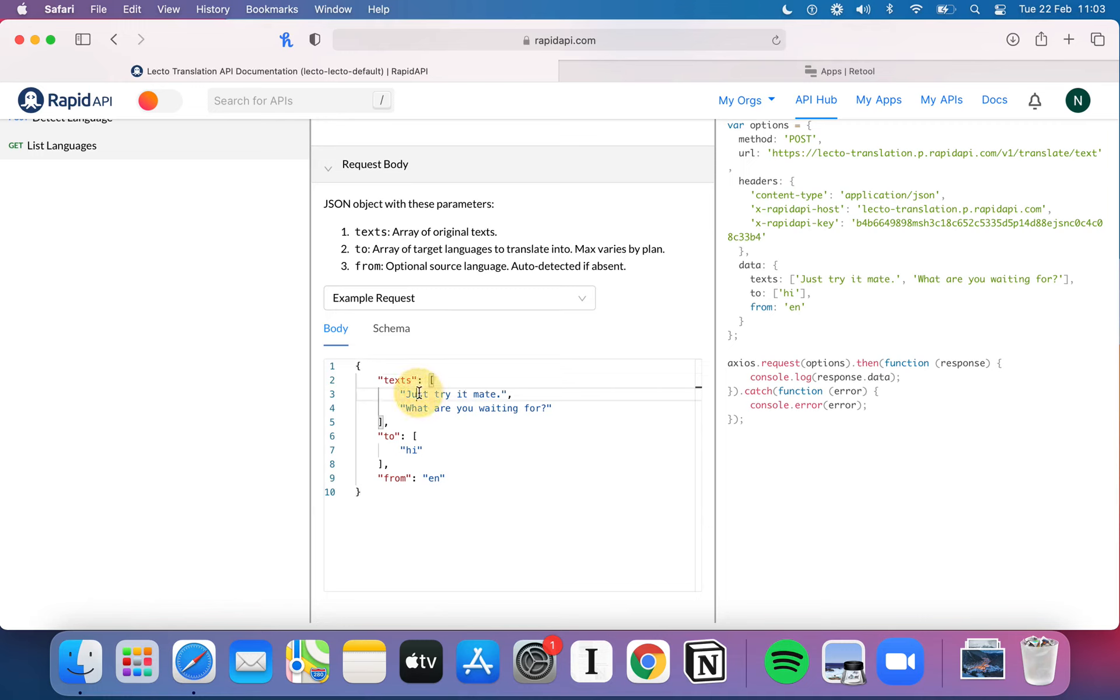
Replace the two entries of the texts array in the request body with "Hello" and "How are you?".
{"action": "double_click", "coordinate": [416, 394]}
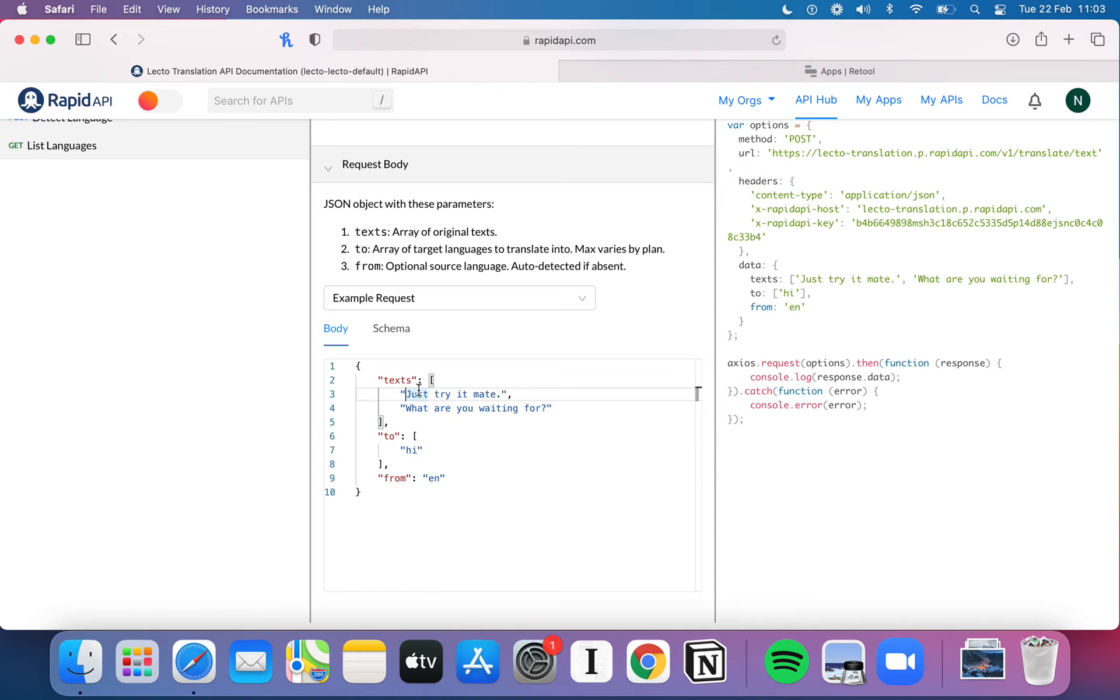
{"action": "left_click", "coordinate": [500, 395]}
{"action": "left_click_drag", "start_coordinate": [505, 394], "coordinate": [407, 395]}
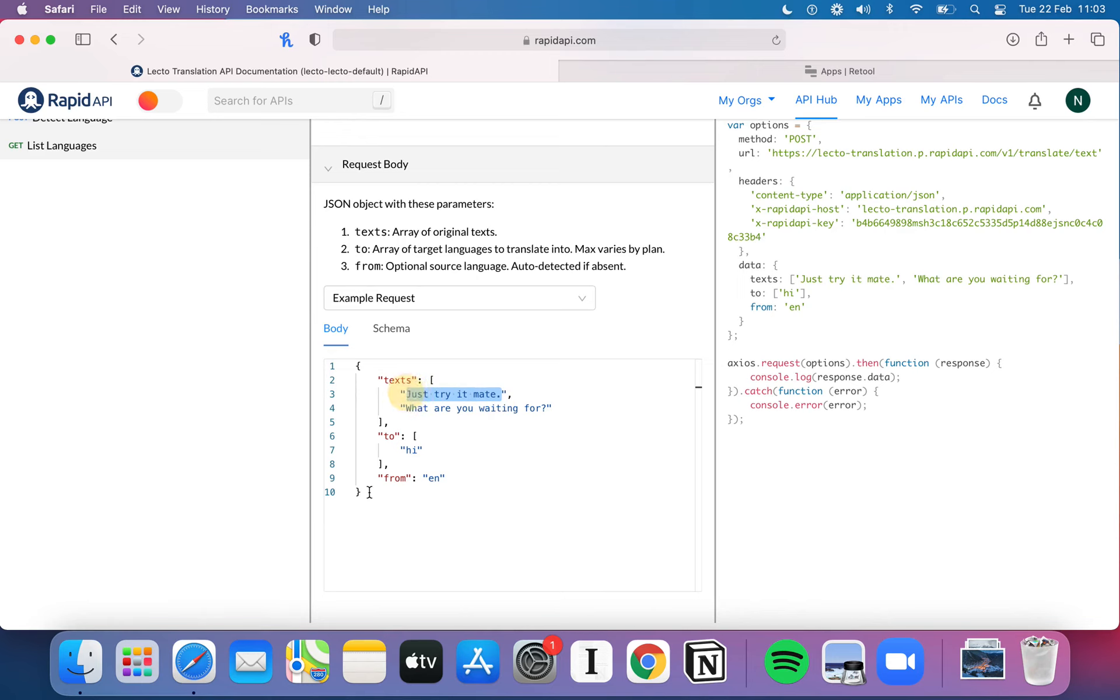
{"action": "type", "text": "Hello"}
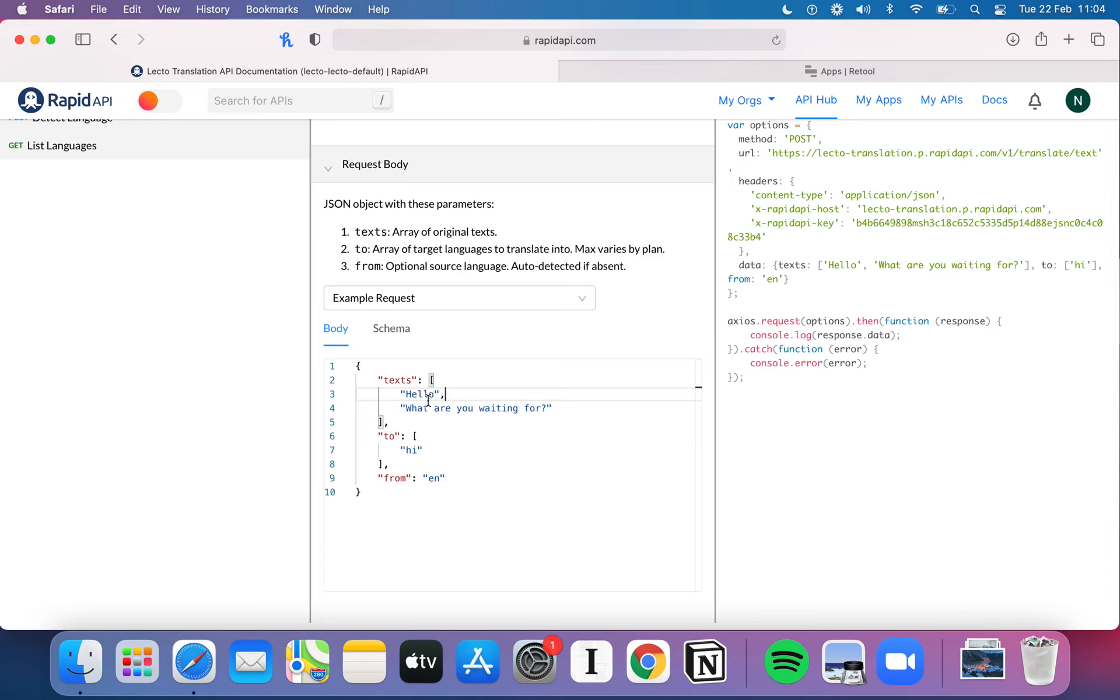
{"action": "left_click_drag", "start_coordinate": [548, 408], "coordinate": [406, 409]}
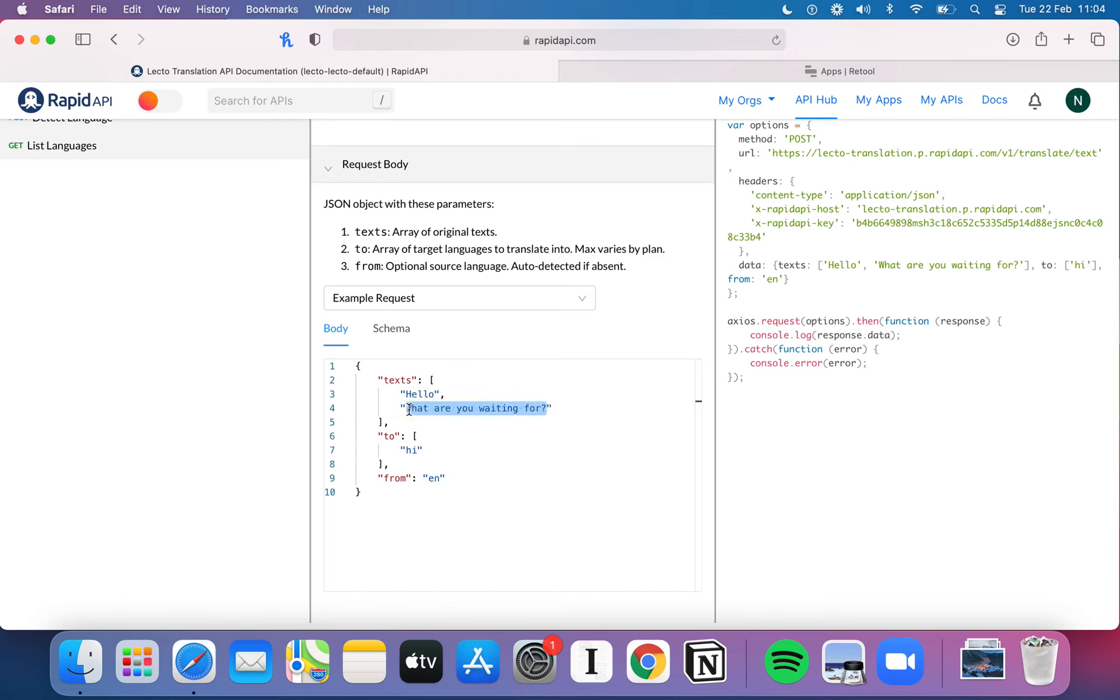
{"action": "type", "text": "How are you?"}
{"action": "left_click", "coordinate": [527, 398]}
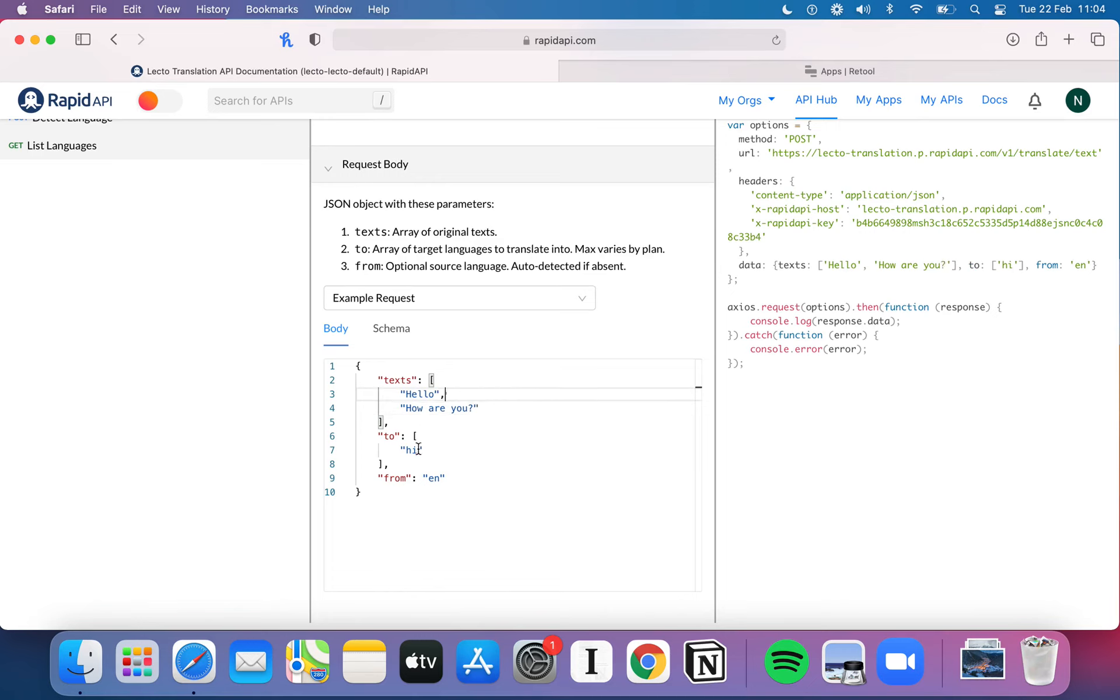
{"action": "left_click", "coordinate": [461, 408]}
{"action": "left_click", "coordinate": [425, 398]}
{"action": "left_click", "coordinate": [455, 408]}
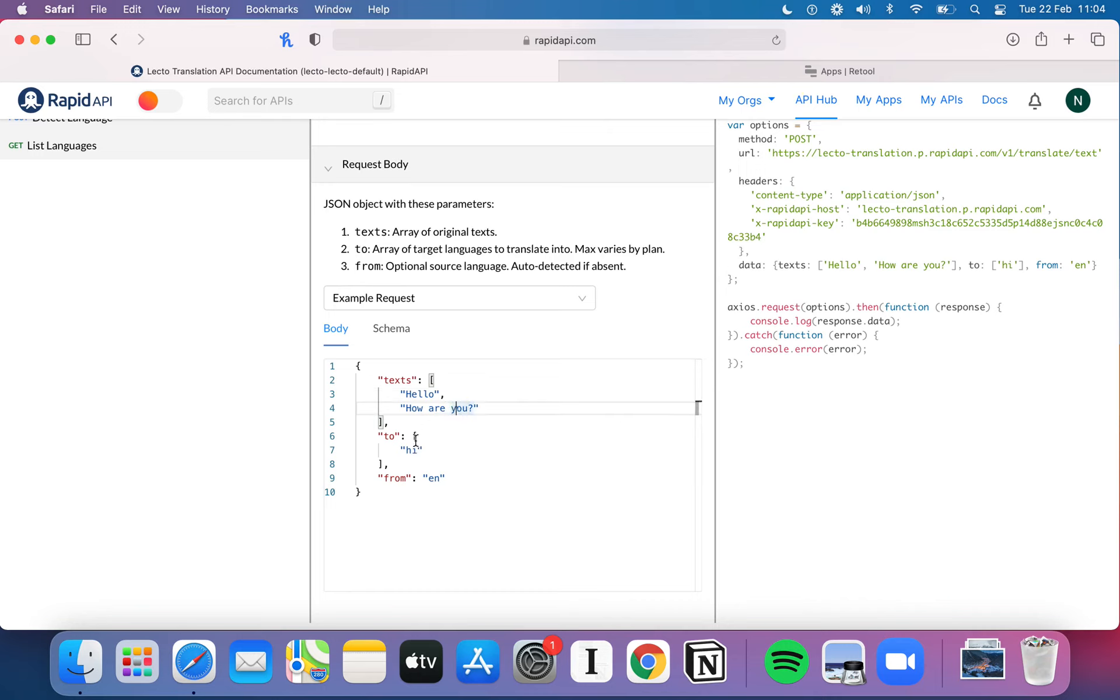
Set the target language in the request body's to array to "es".
{"action": "left_click", "coordinate": [414, 450]}
{"action": "left_click", "coordinate": [417, 449]}
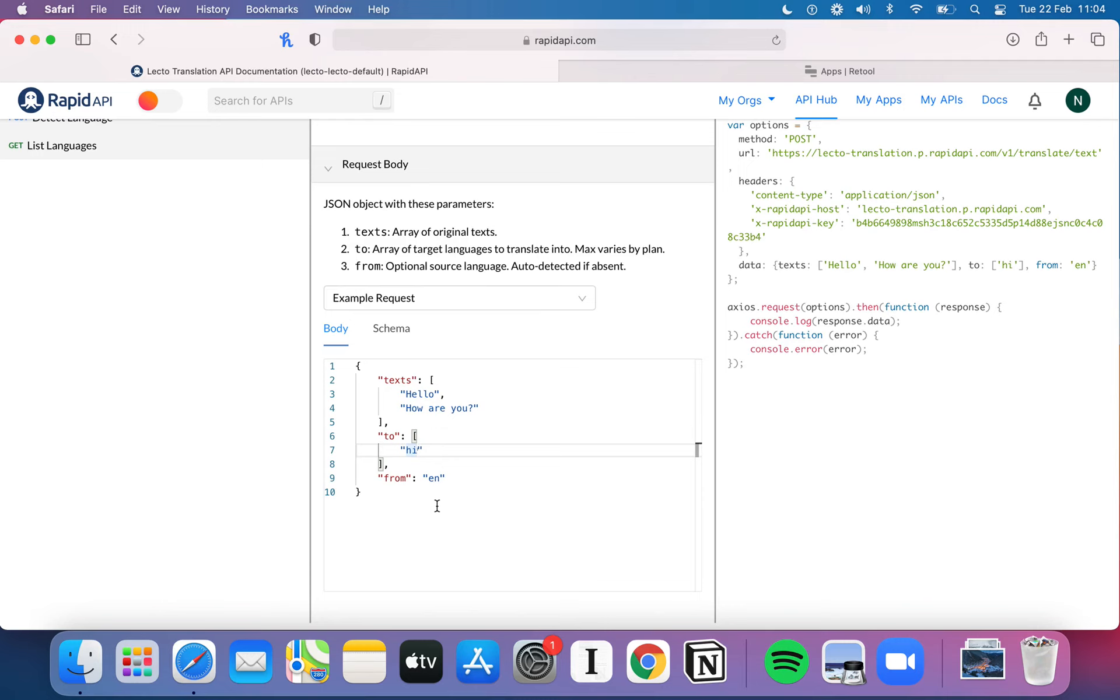
{"action": "key", "text": "BackSpace"}
{"action": "type", "text": "es"}
{"action": "left_click_drag", "start_coordinate": [427, 410], "coordinate": [419, 399]}
{"action": "left_click", "coordinate": [461, 406]}
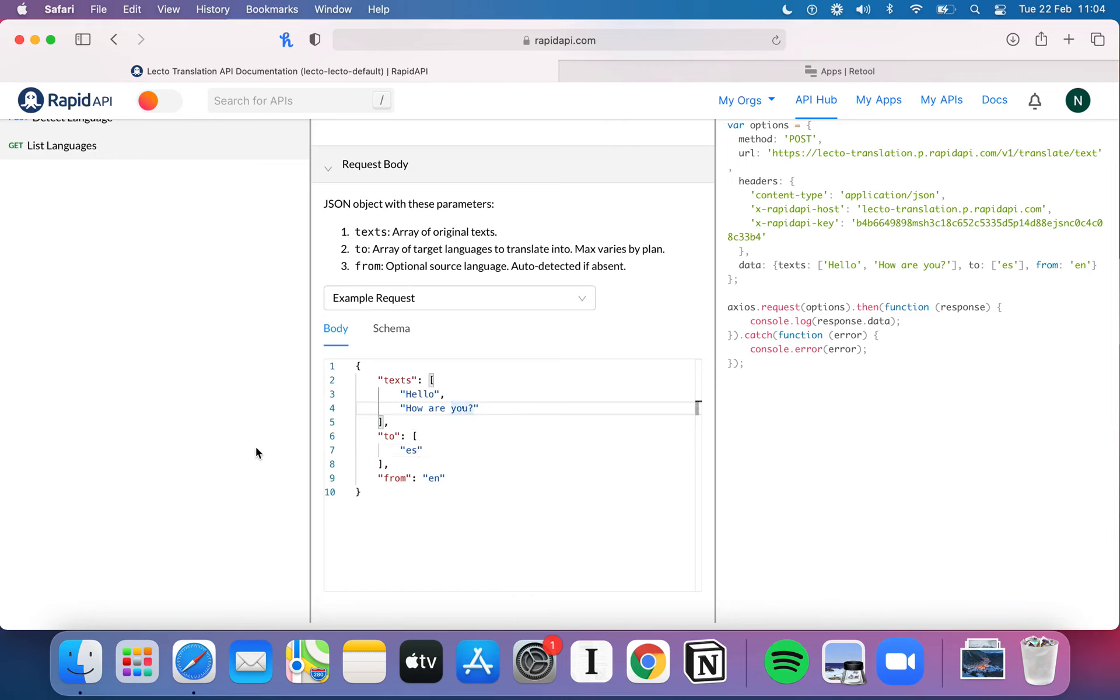
{"action": "left_click", "coordinate": [496, 370]}
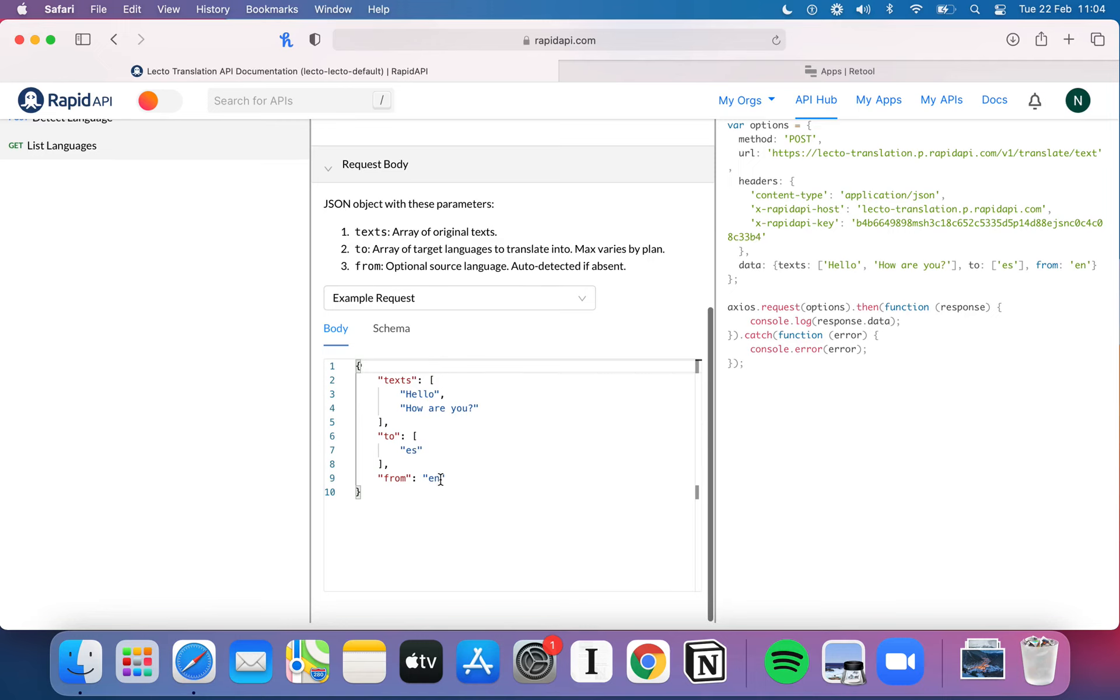
Compare the data line of the Node.js Axios code snippet with the edited request body.
{"action": "scroll", "coordinate": [437, 479], "scroll_direction": "up", "scroll_amount": 1}
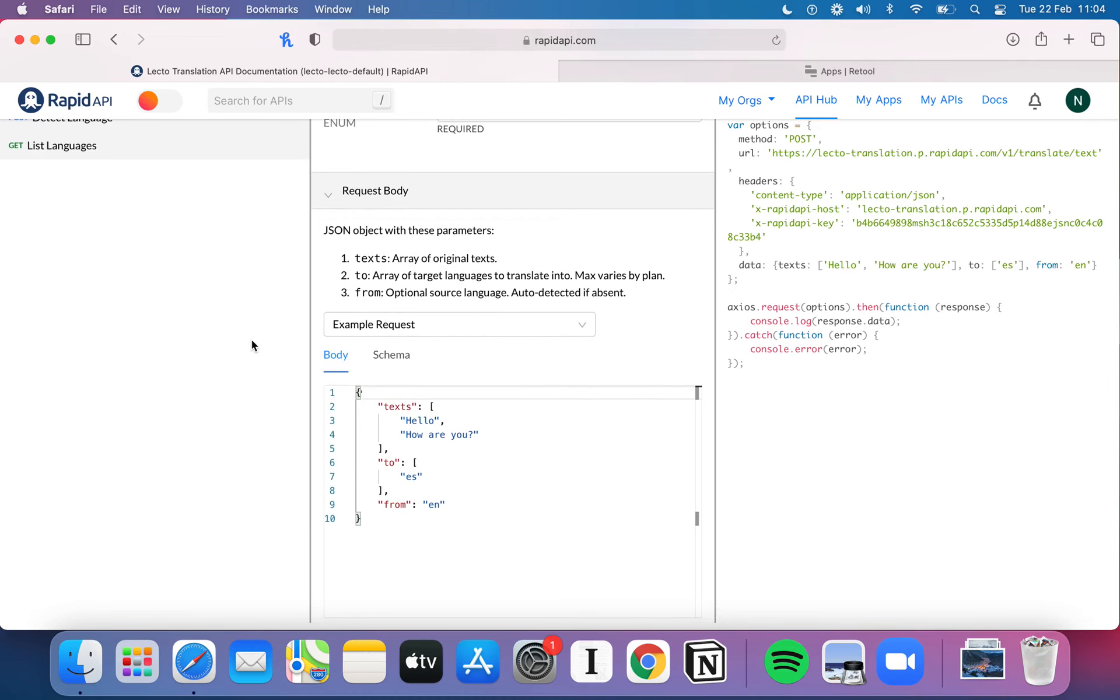
{"action": "scroll", "coordinate": [744, 333], "scroll_direction": "up", "scroll_amount": 3}
{"action": "scroll", "coordinate": [525, 513], "scroll_direction": "up", "scroll_amount": 2}
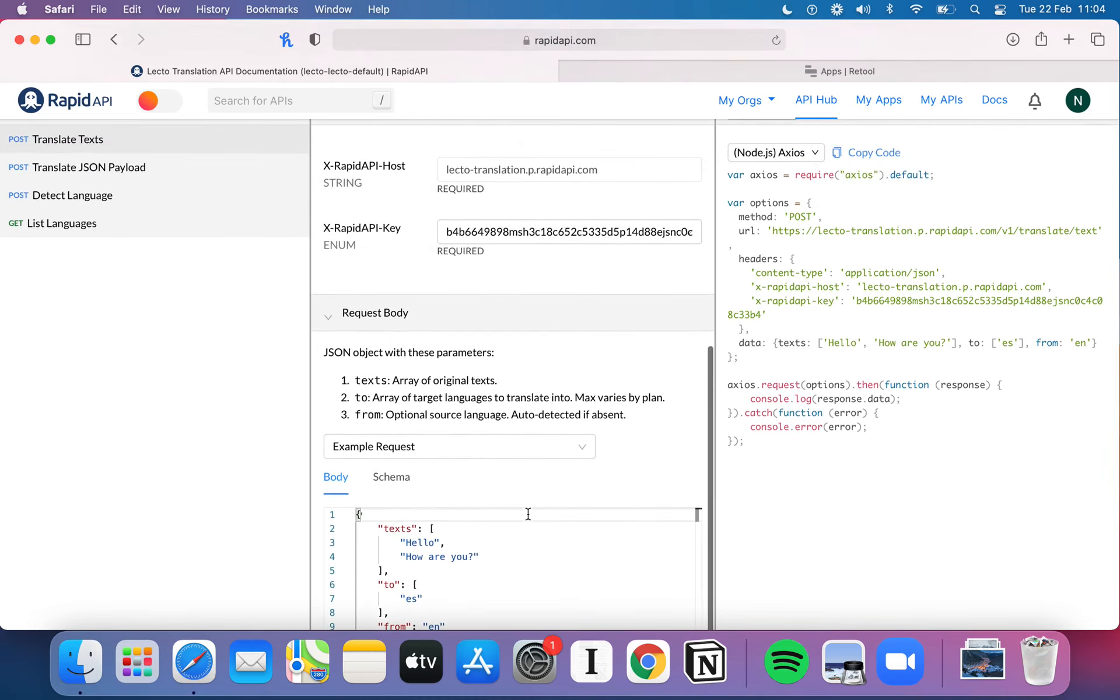
{"action": "scroll", "coordinate": [546, 499], "scroll_direction": "up", "scroll_amount": 2}
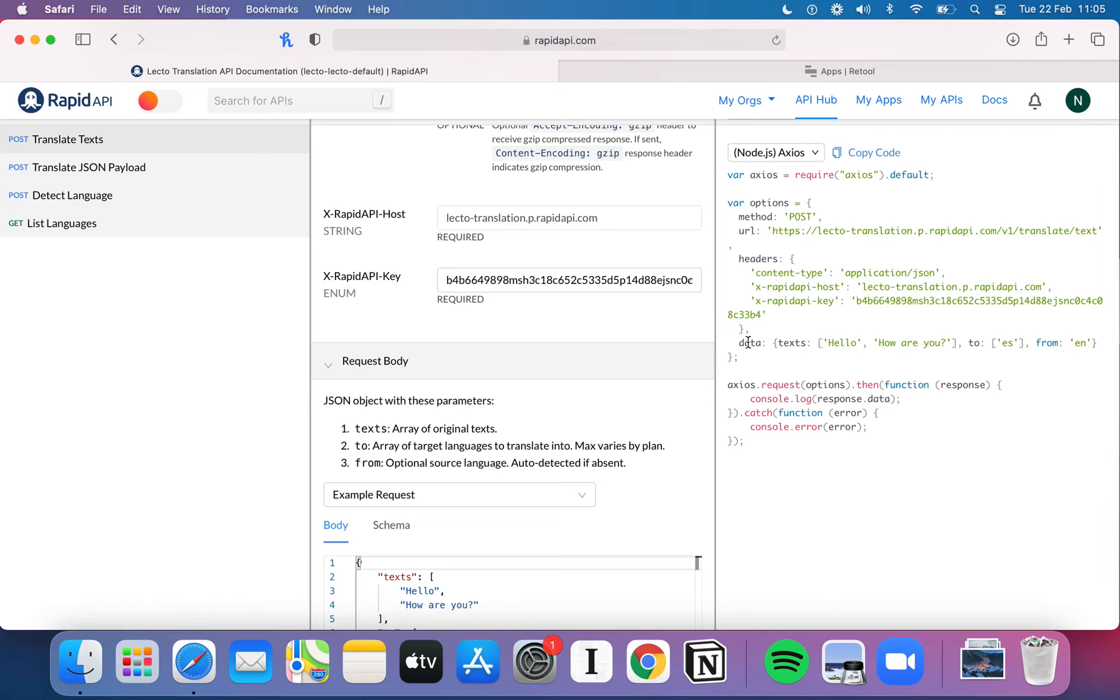
{"action": "scroll", "coordinate": [502, 526], "scroll_direction": "down", "scroll_amount": 3}
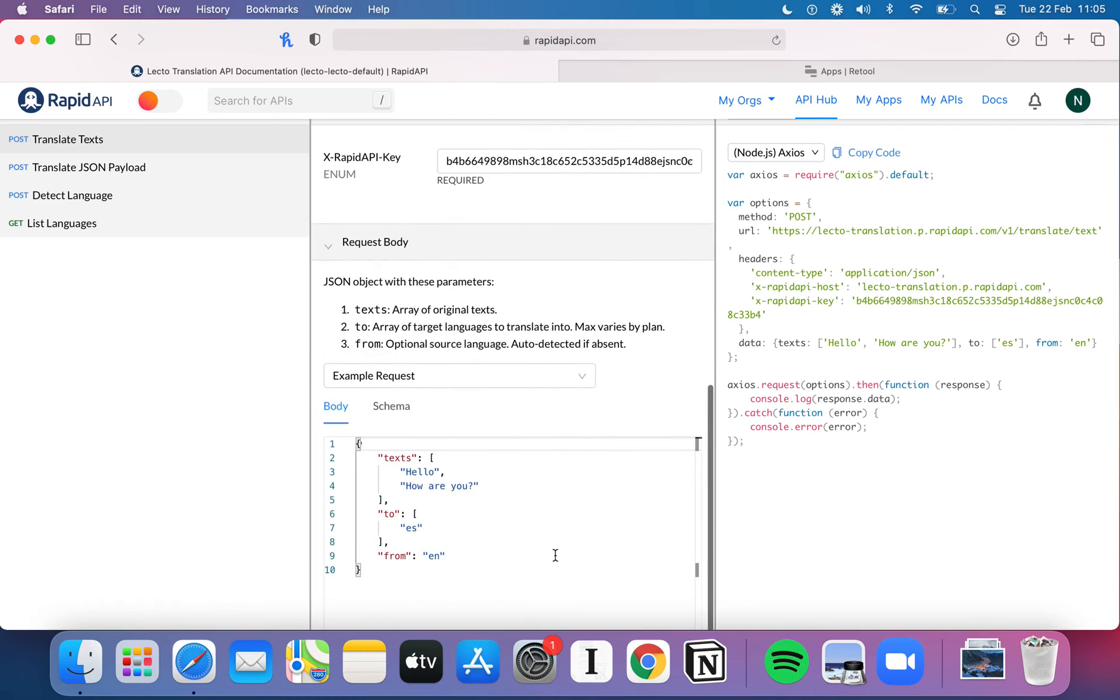
{"action": "scroll", "coordinate": [556, 525], "scroll_direction": "up", "scroll_amount": 3}
{"action": "scroll", "coordinate": [533, 473], "scroll_direction": "down", "scroll_amount": 1}
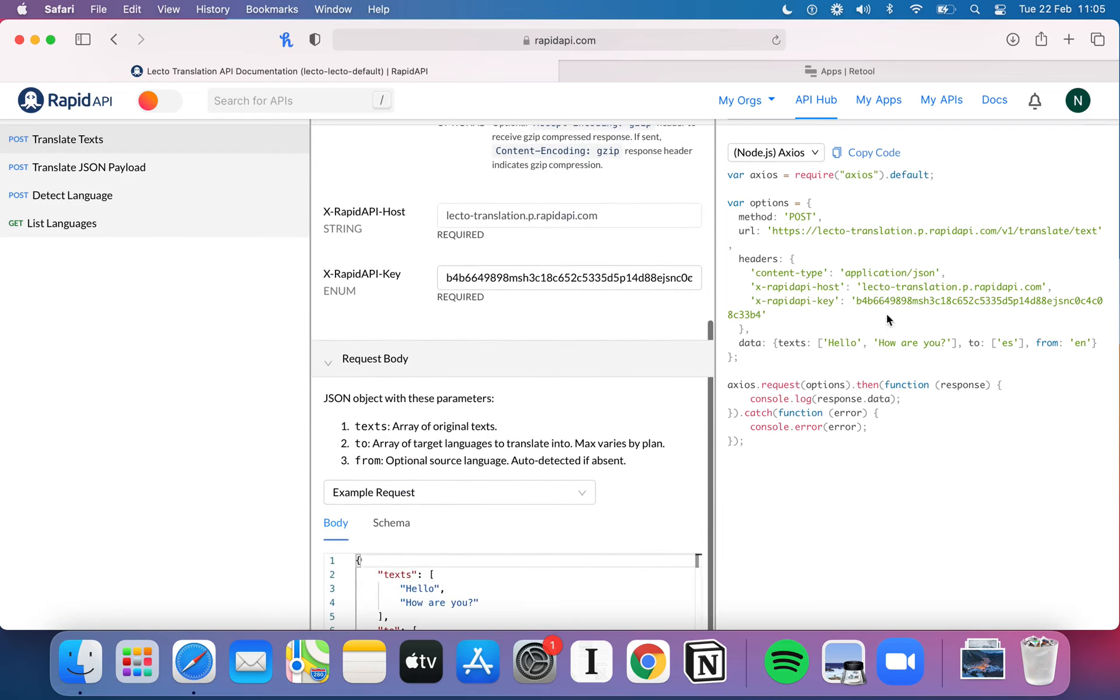
{"action": "left_click_drag", "start_coordinate": [745, 342], "coordinate": [1060, 344]}
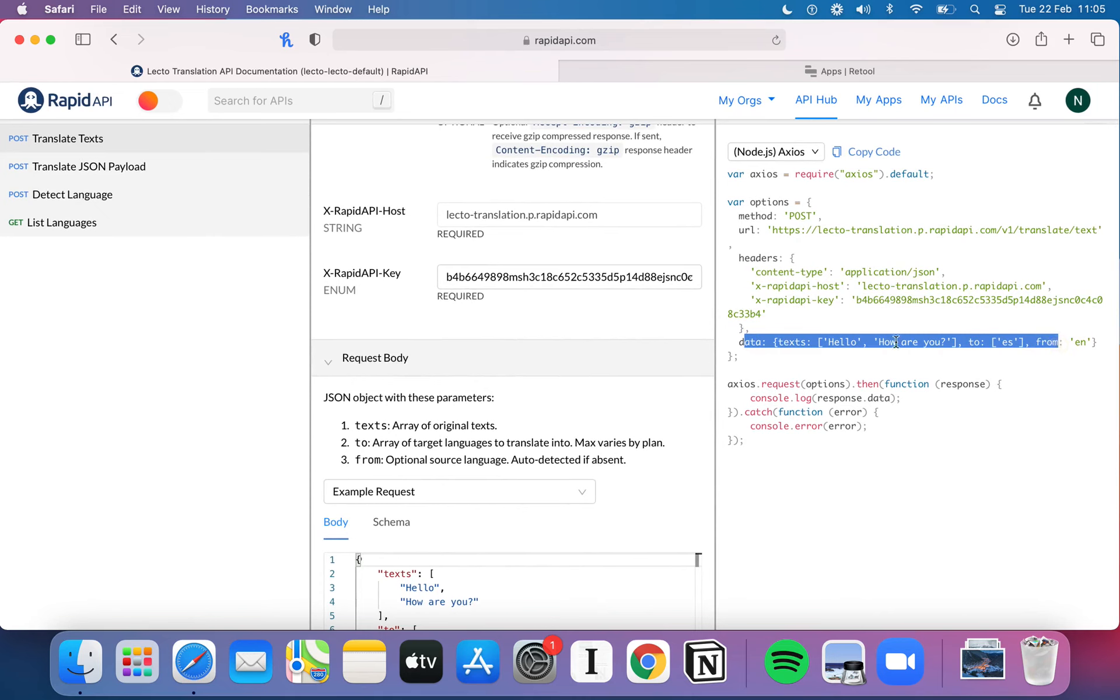
{"action": "left_click", "coordinate": [895, 343]}
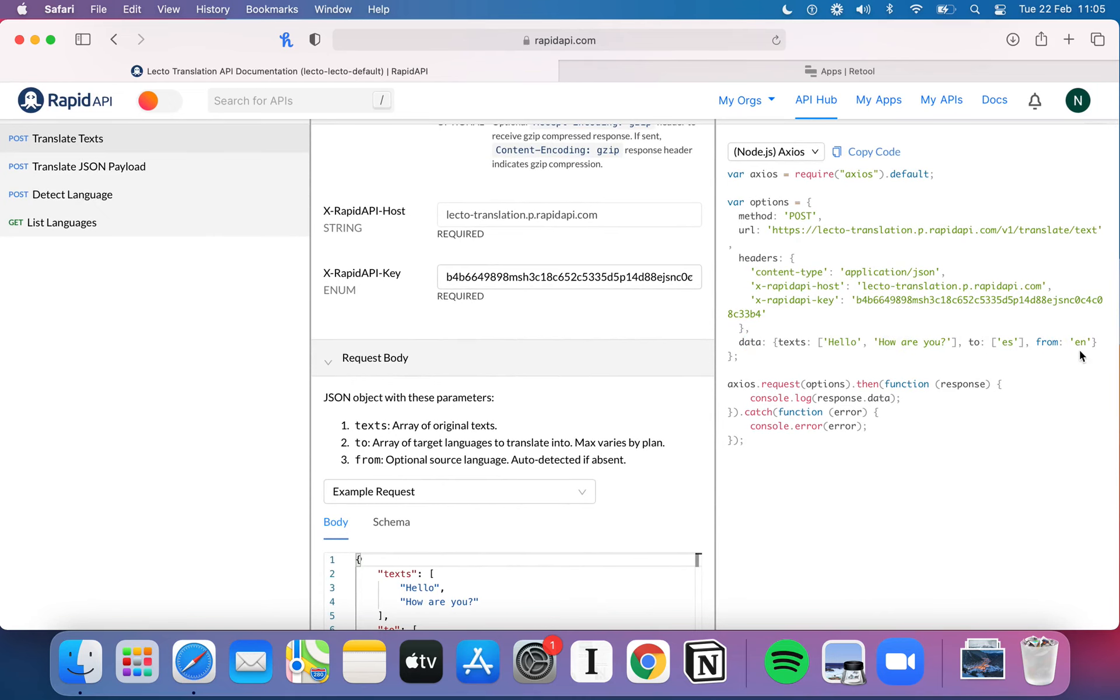
{"action": "scroll", "coordinate": [565, 432], "scroll_direction": "down", "scroll_amount": 4}
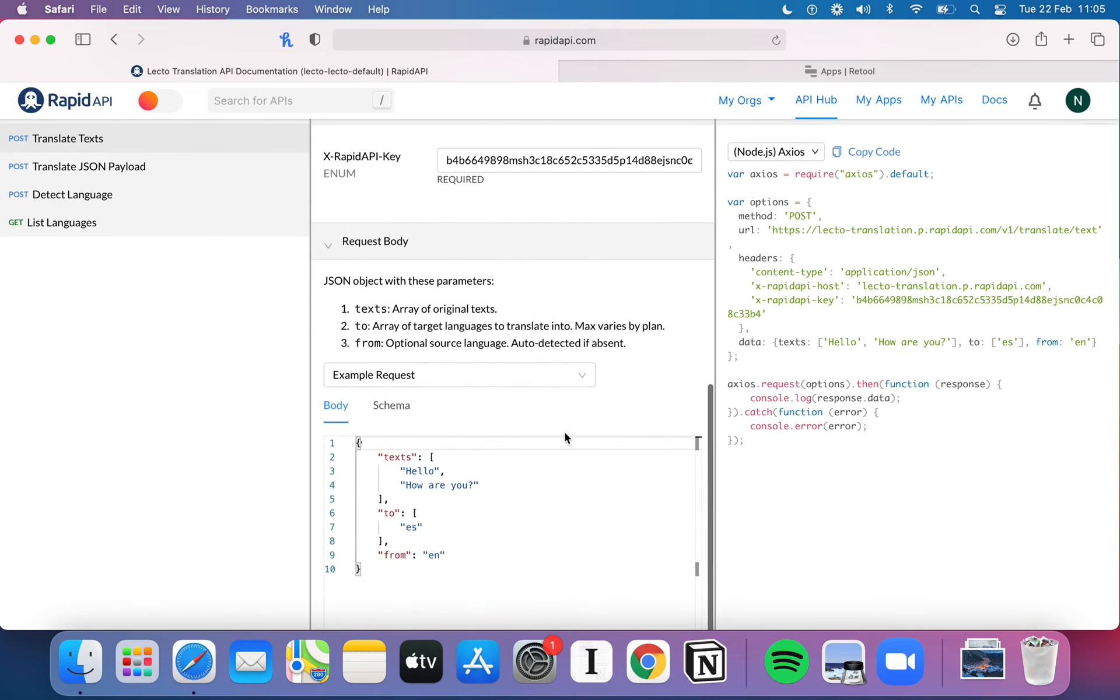
Check the edited request body once more and run a test of the Translate Texts endpoint.
{"action": "scroll", "coordinate": [695, 320], "scroll_direction": "up", "scroll_amount": 10}
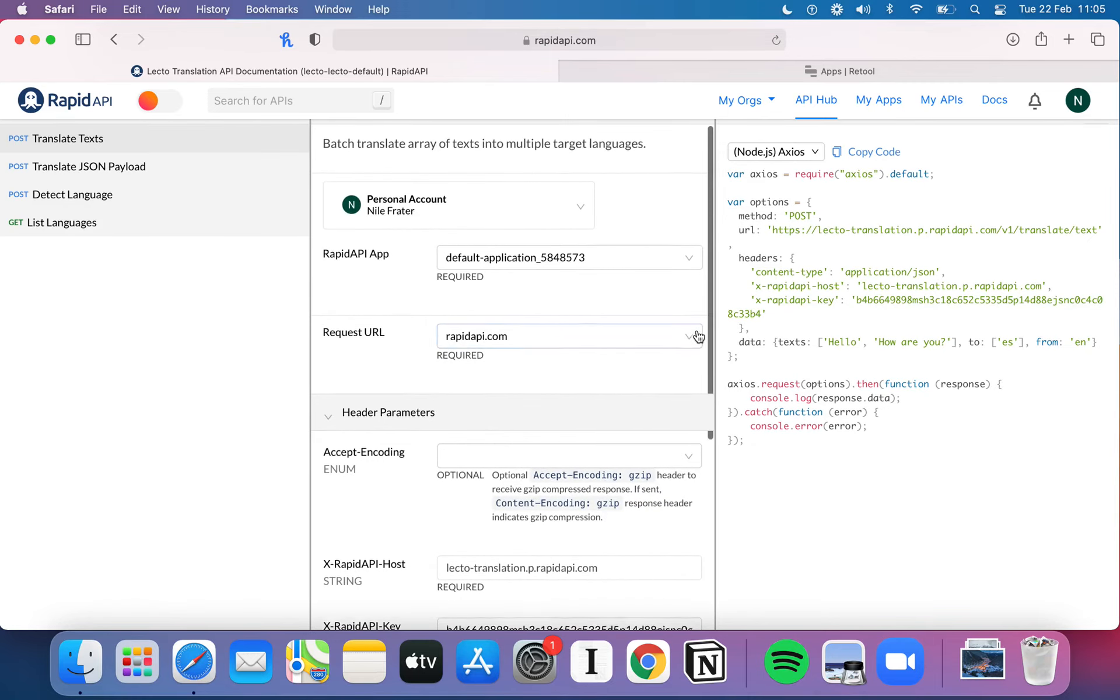
{"action": "scroll", "coordinate": [306, 348], "scroll_direction": "up", "scroll_amount": 2}
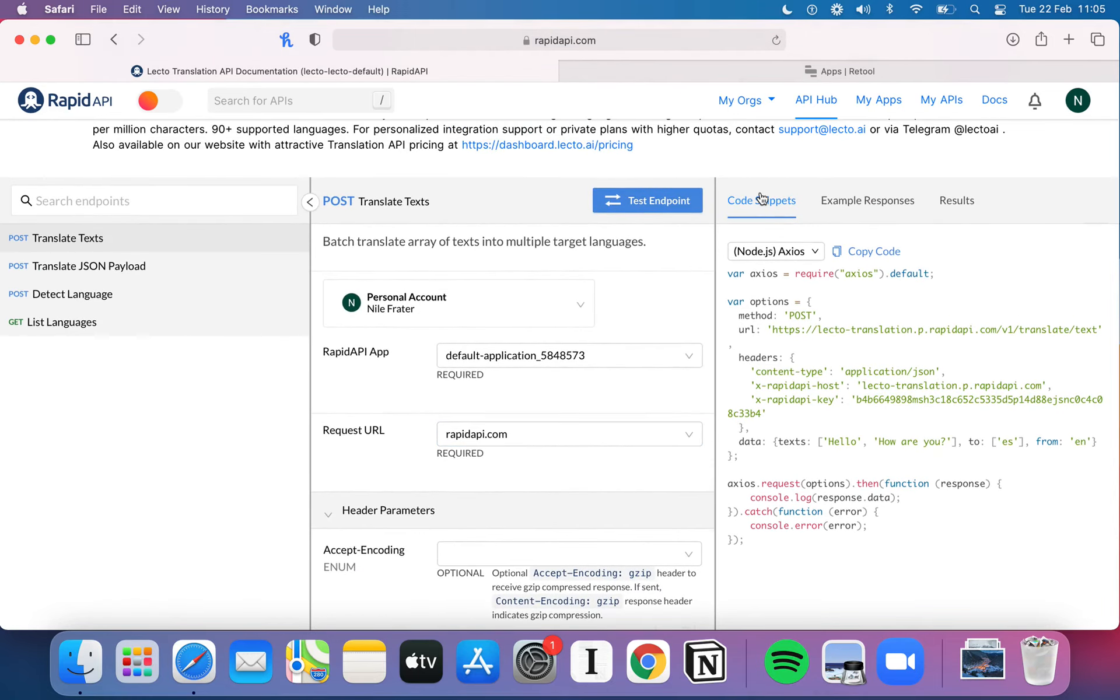
{"action": "scroll", "coordinate": [508, 396], "scroll_direction": "down", "scroll_amount": 10}
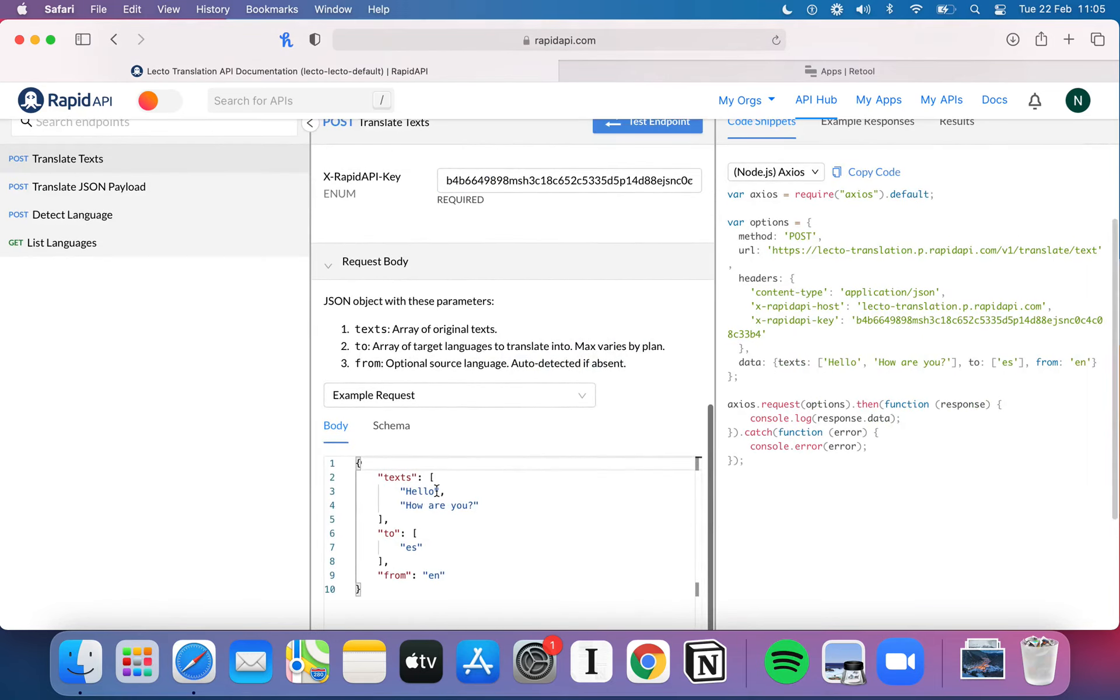
{"action": "scroll", "coordinate": [467, 544], "scroll_direction": "up", "scroll_amount": 10}
{"action": "left_click", "coordinate": [685, 130]}
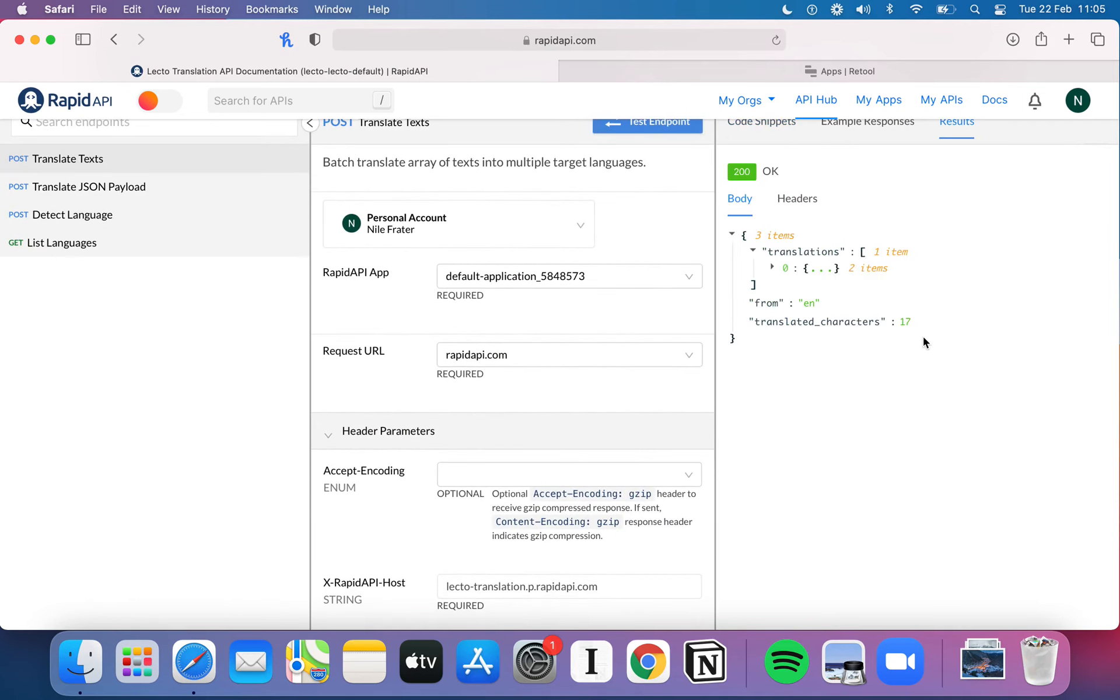
Expand the first translation and its translated array in the test results, and compare them with the request body.
{"action": "scroll", "coordinate": [892, 188], "scroll_direction": "up", "scroll_amount": 2}
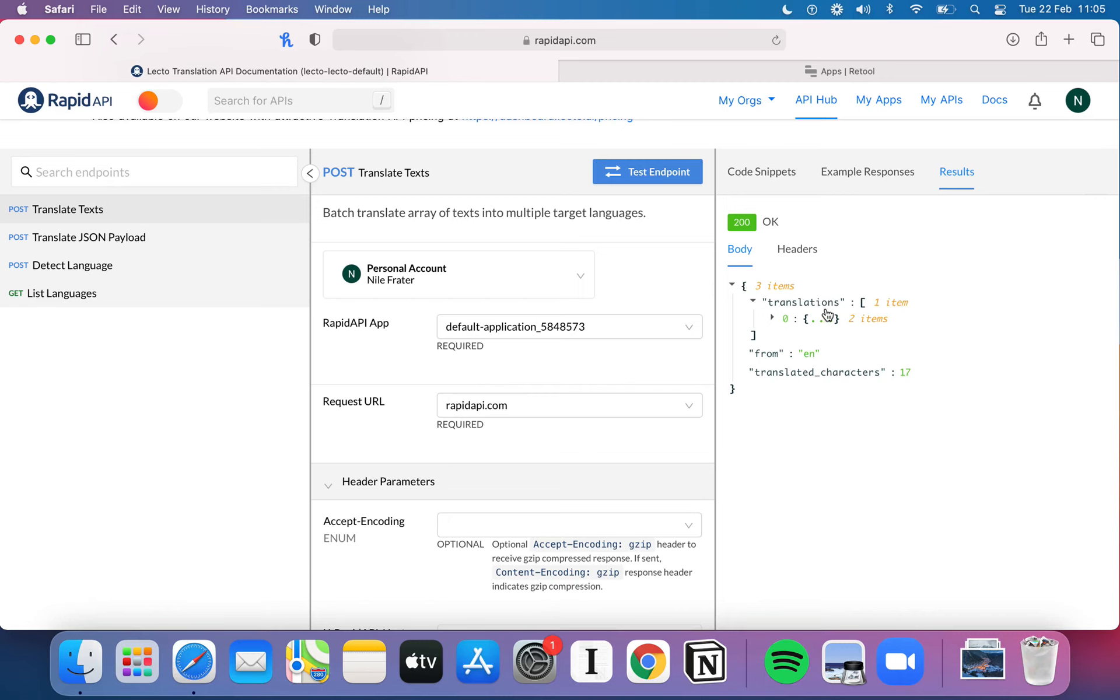
{"action": "left_click", "coordinate": [774, 319]}
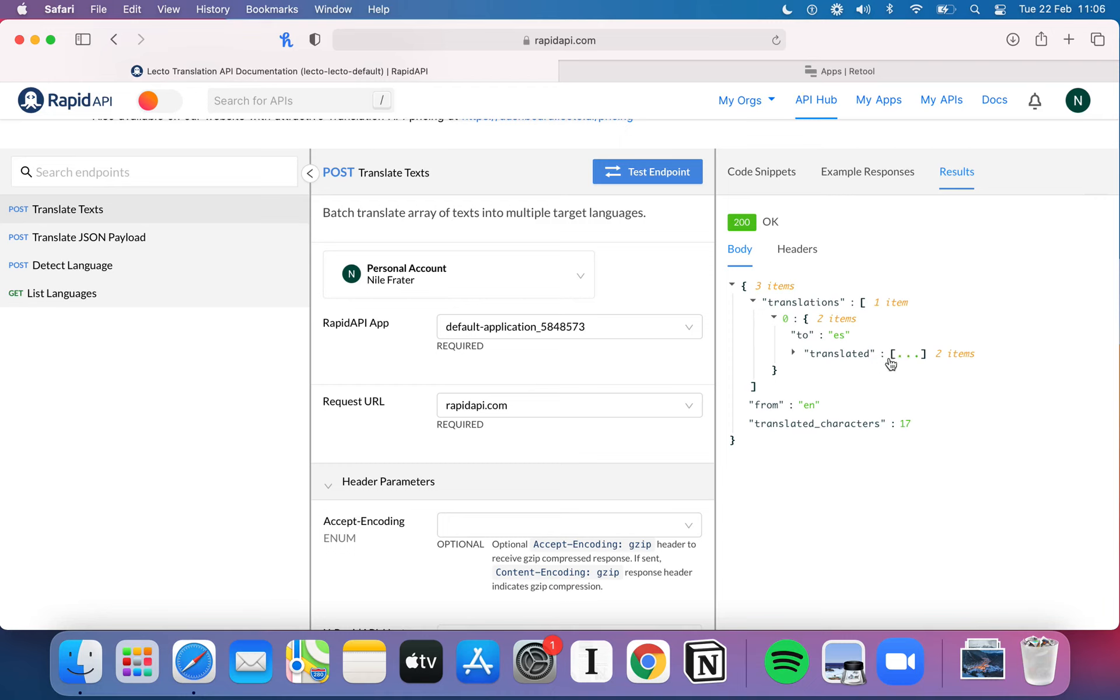
{"action": "left_click", "coordinate": [797, 354]}
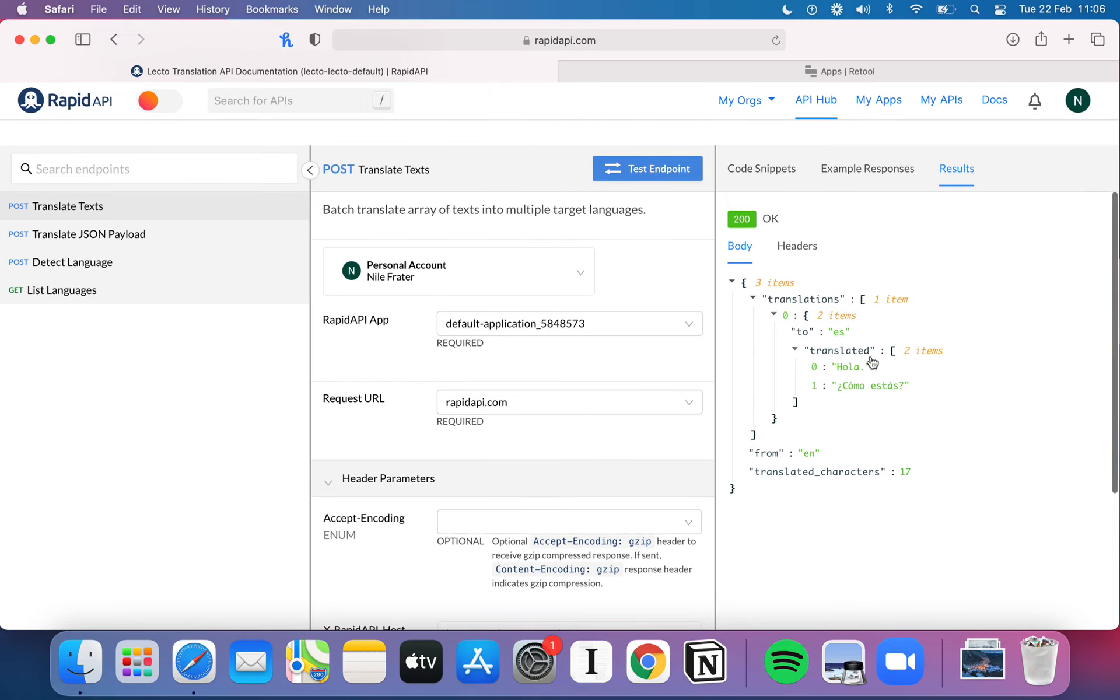
{"action": "scroll", "coordinate": [849, 371], "scroll_direction": "down", "scroll_amount": 5}
{"action": "scroll", "coordinate": [659, 393], "scroll_direction": "down", "scroll_amount": 10}
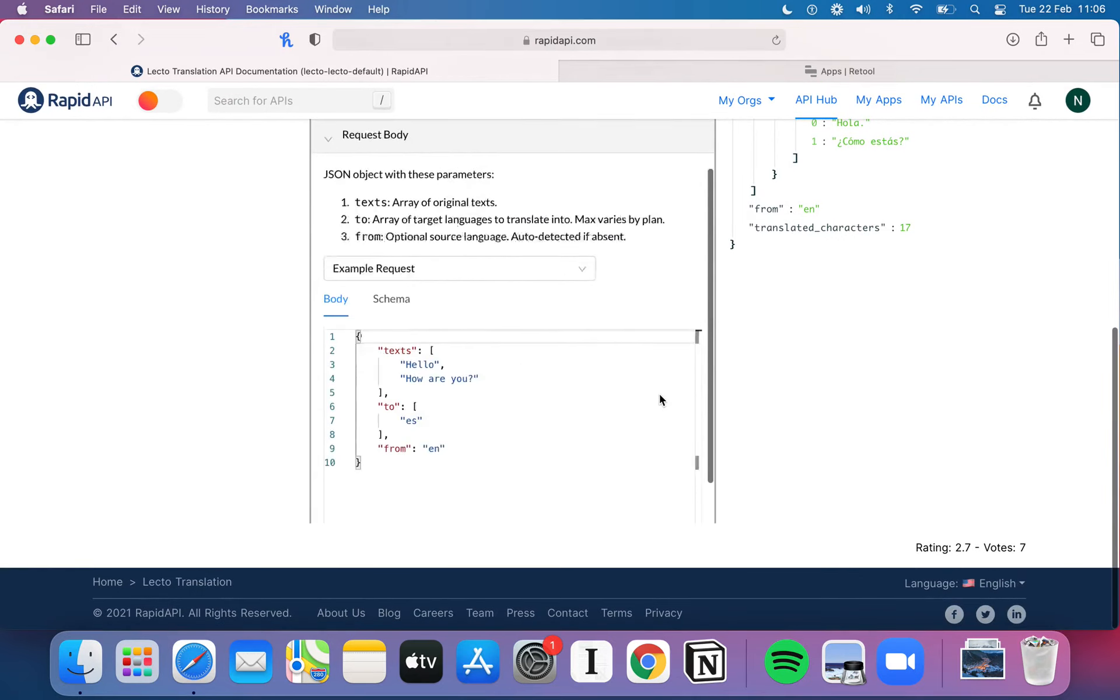
Compare the structure and values of the returned translations with the texts, to and from entries in the request body.
{"action": "scroll", "coordinate": [973, 353], "scroll_direction": "up", "scroll_amount": 3}
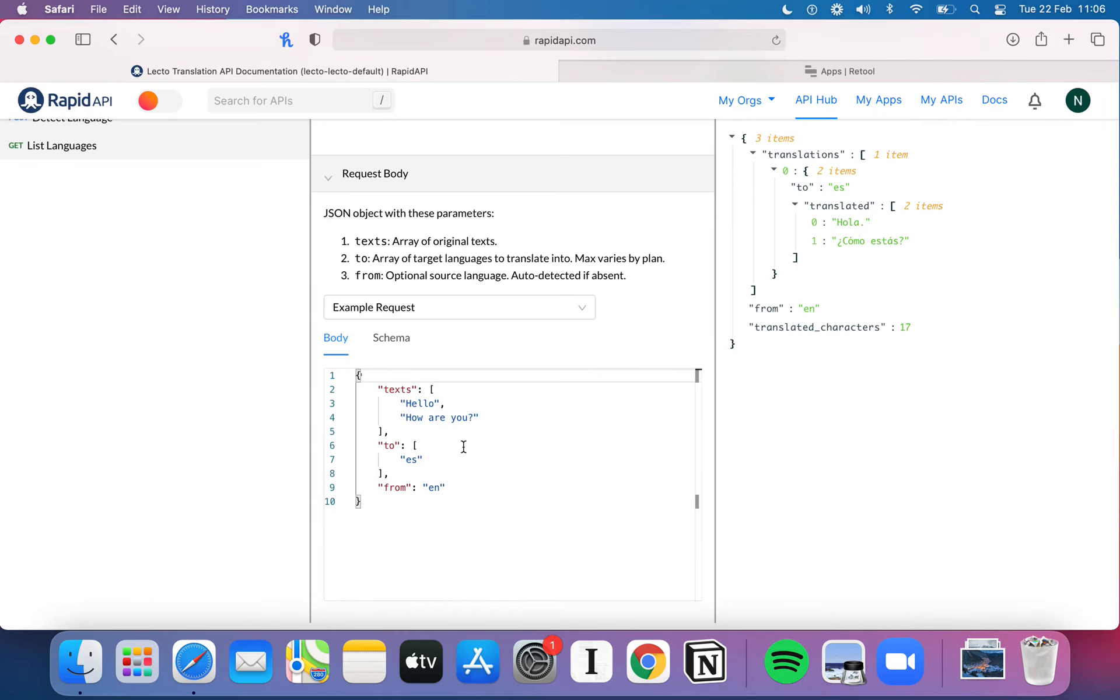
{"action": "scroll", "coordinate": [464, 446], "scroll_direction": "up", "scroll_amount": 1}
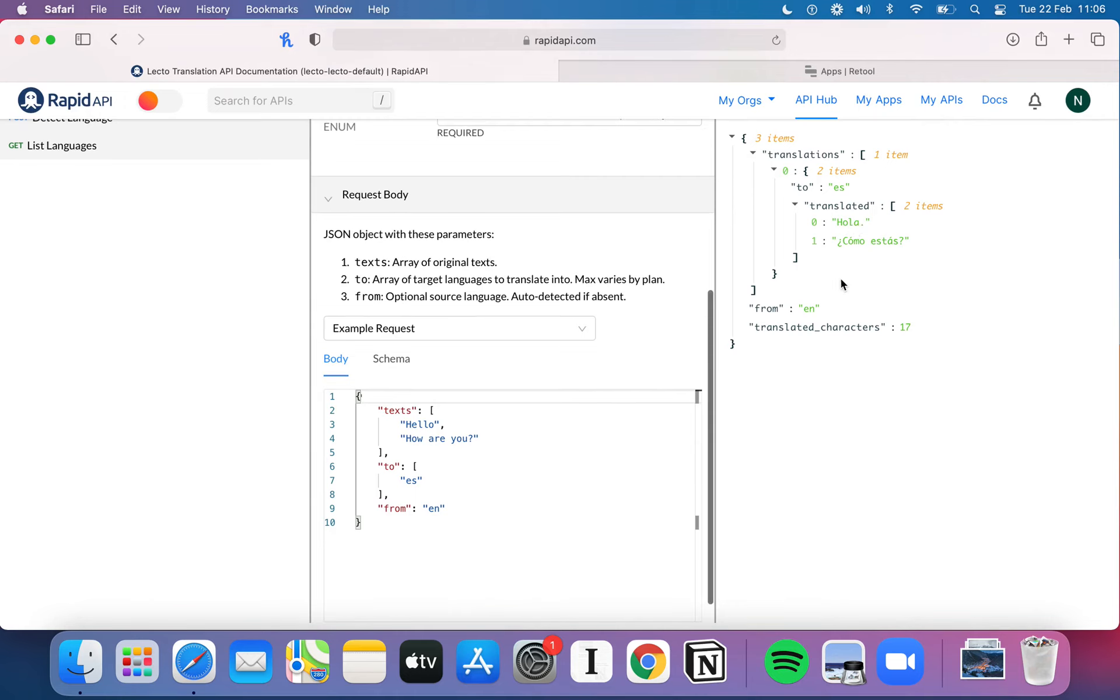
{"action": "scroll", "coordinate": [868, 247], "scroll_direction": "up", "scroll_amount": 2}
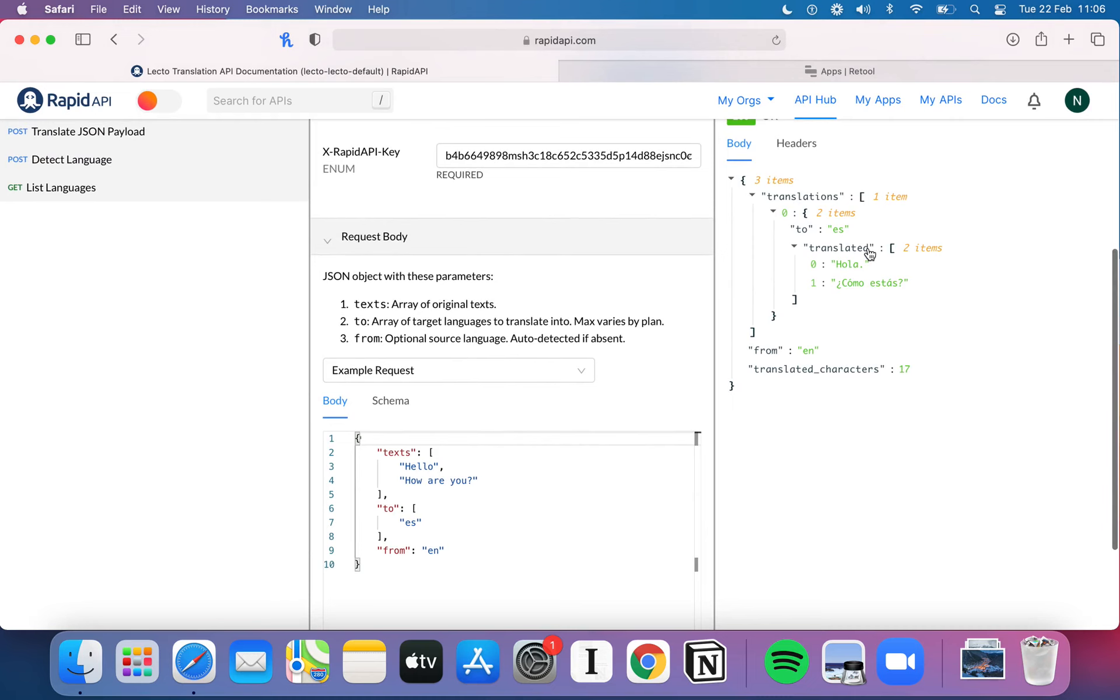
{"action": "scroll", "coordinate": [870, 253], "scroll_direction": "up", "scroll_amount": 1}
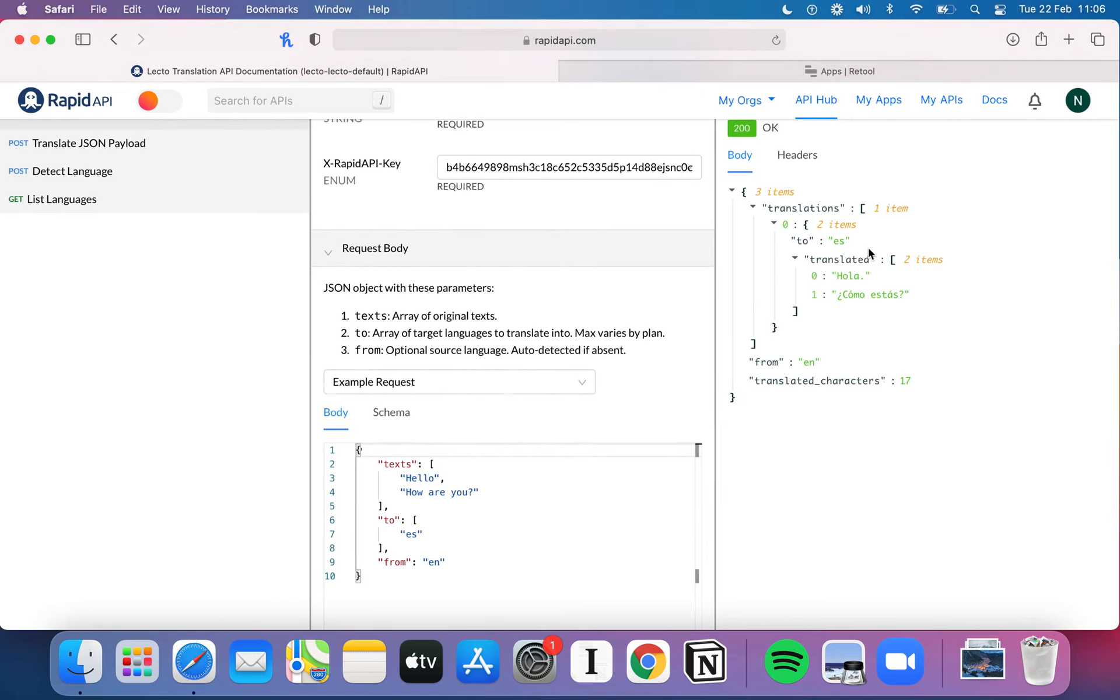
{"action": "scroll", "coordinate": [825, 298], "scroll_direction": "up", "scroll_amount": 5}
{"action": "scroll", "coordinate": [825, 298], "scroll_direction": "down", "scroll_amount": 3}
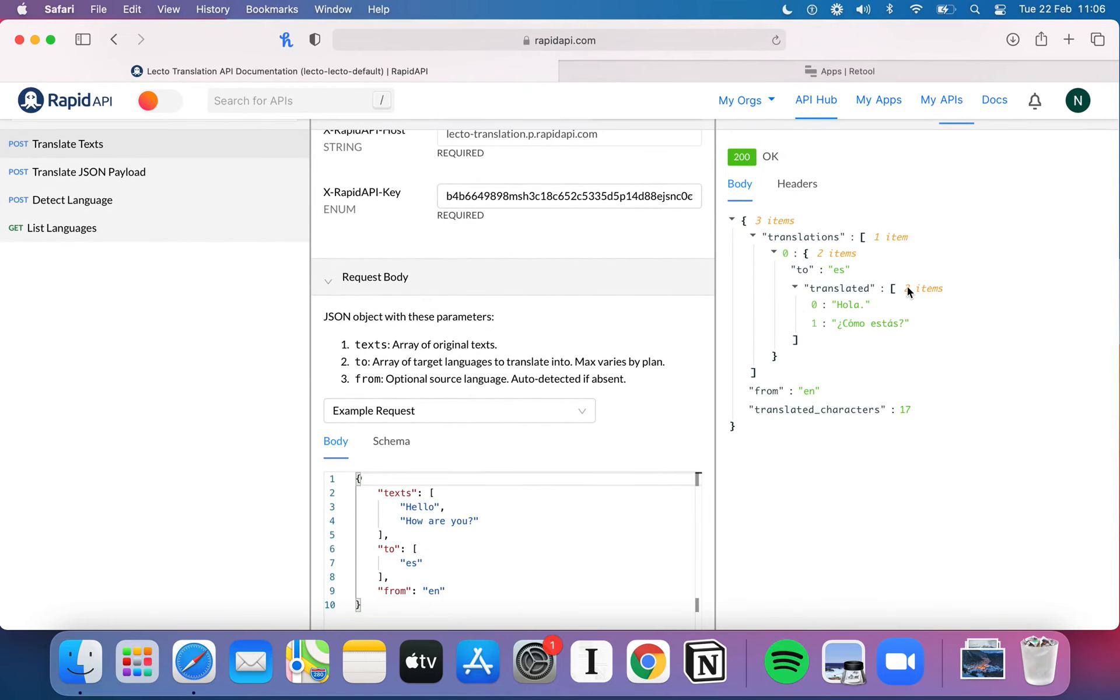
{"action": "scroll", "coordinate": [908, 286], "scroll_direction": "up", "scroll_amount": 5}
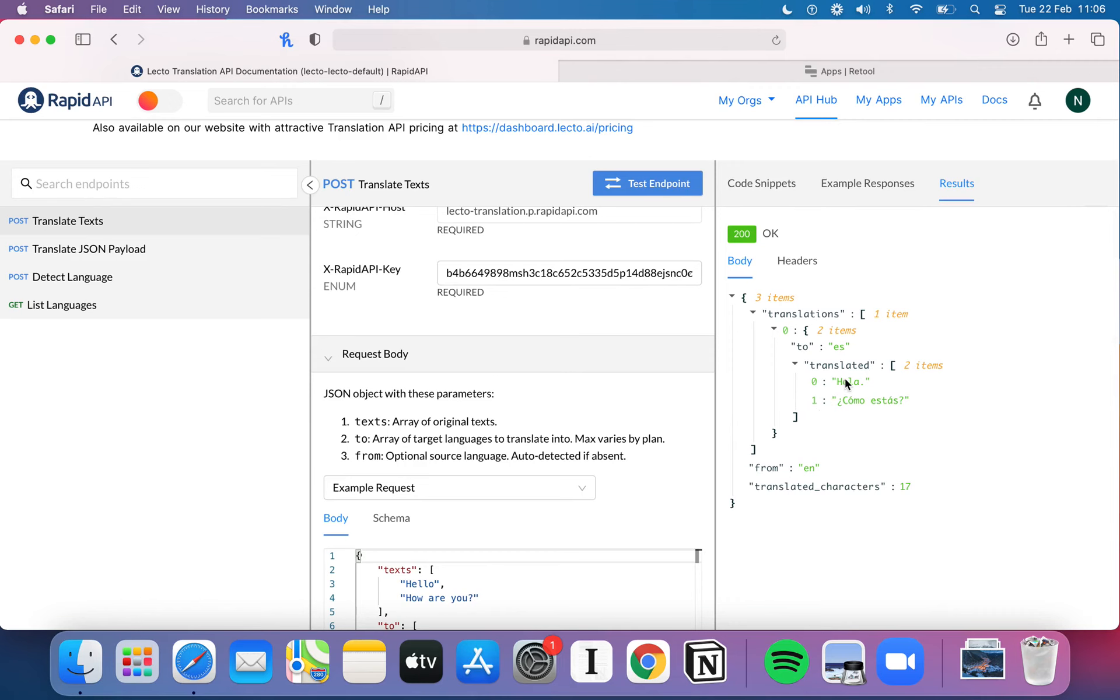
{"action": "scroll", "coordinate": [845, 379], "scroll_direction": "down", "scroll_amount": 3}
{"action": "scroll", "coordinate": [842, 286], "scroll_direction": "up", "scroll_amount": 3}
{"action": "scroll", "coordinate": [842, 286], "scroll_direction": "down", "scroll_amount": 4}
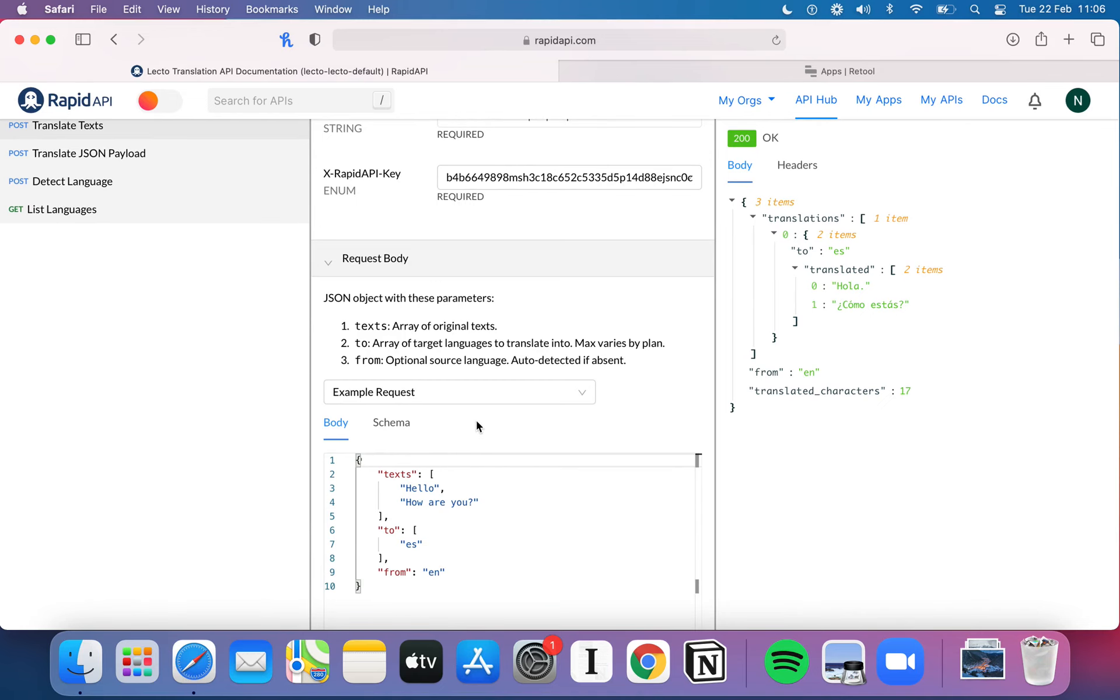
{"action": "scroll", "coordinate": [717, 370], "scroll_direction": "up", "scroll_amount": 3}
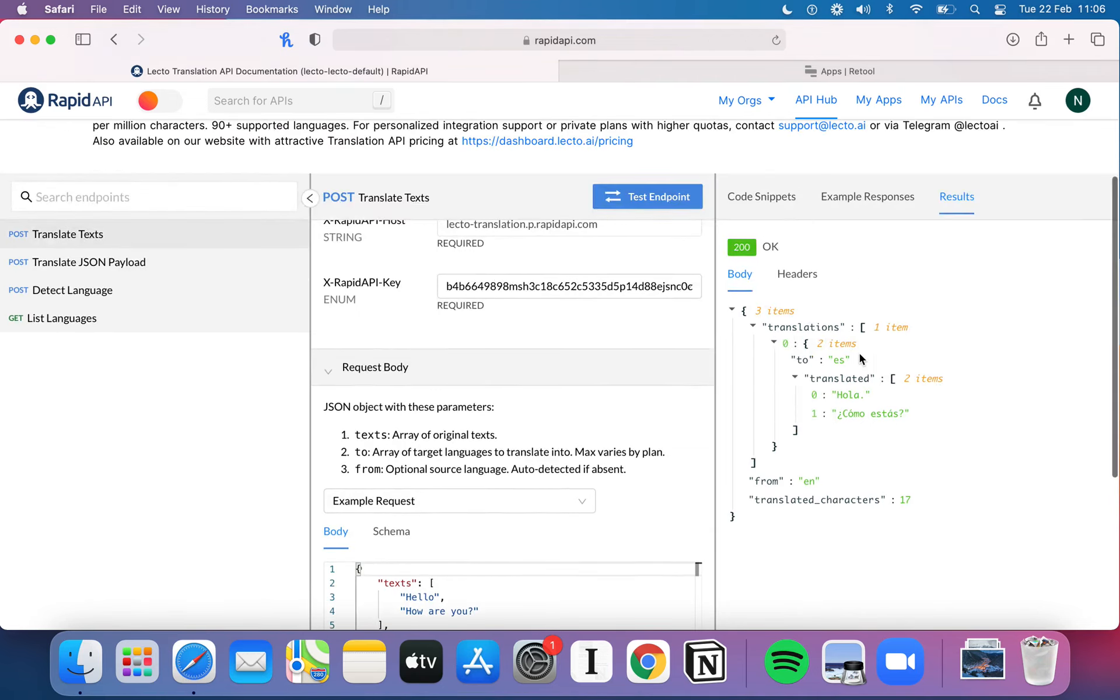
{"action": "scroll", "coordinate": [826, 399], "scroll_direction": "down", "scroll_amount": 3}
{"action": "scroll", "coordinate": [625, 394], "scroll_direction": "up", "scroll_amount": 3}
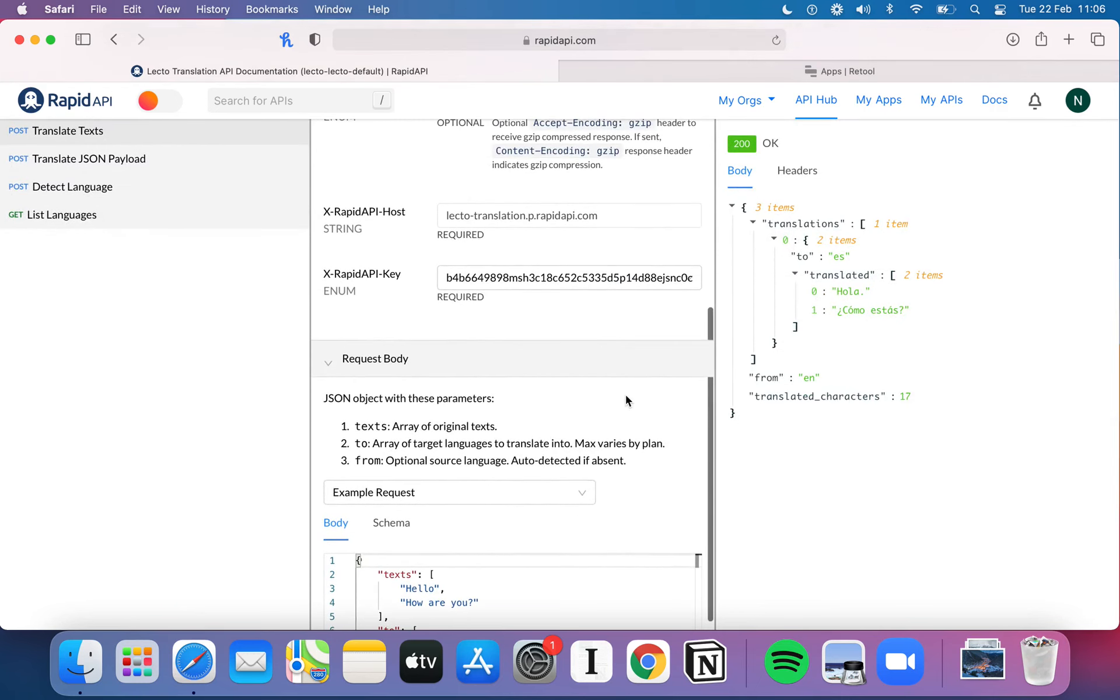
{"action": "scroll", "coordinate": [859, 311], "scroll_direction": "up", "scroll_amount": 2}
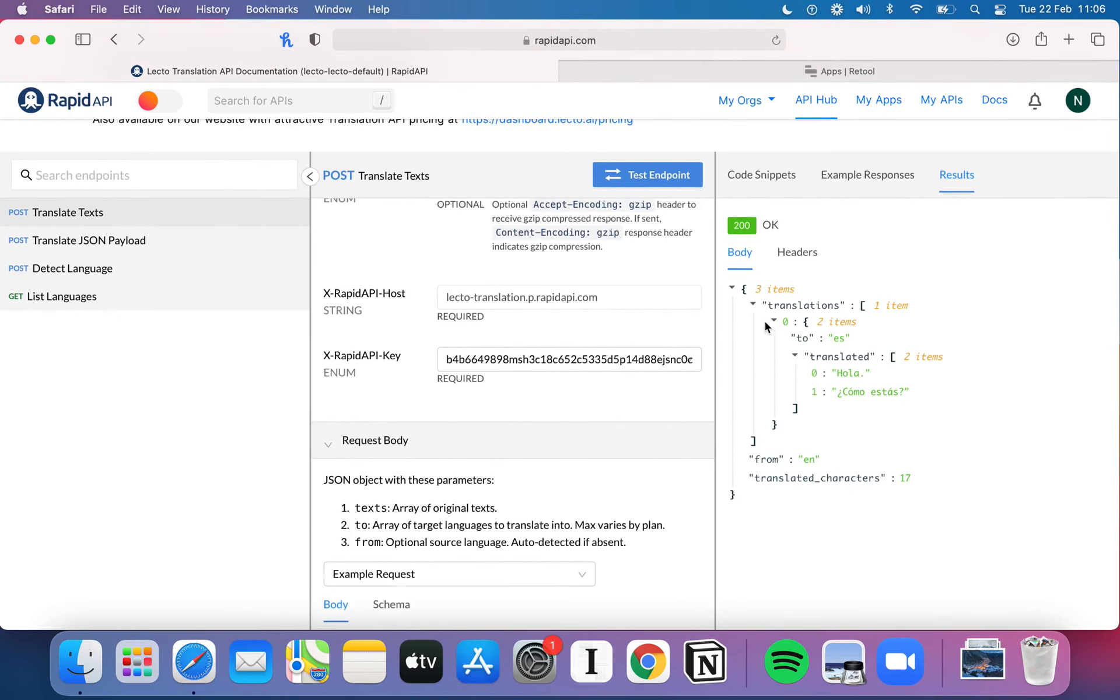
{"action": "scroll", "coordinate": [555, 417], "scroll_direction": "down", "scroll_amount": 3}
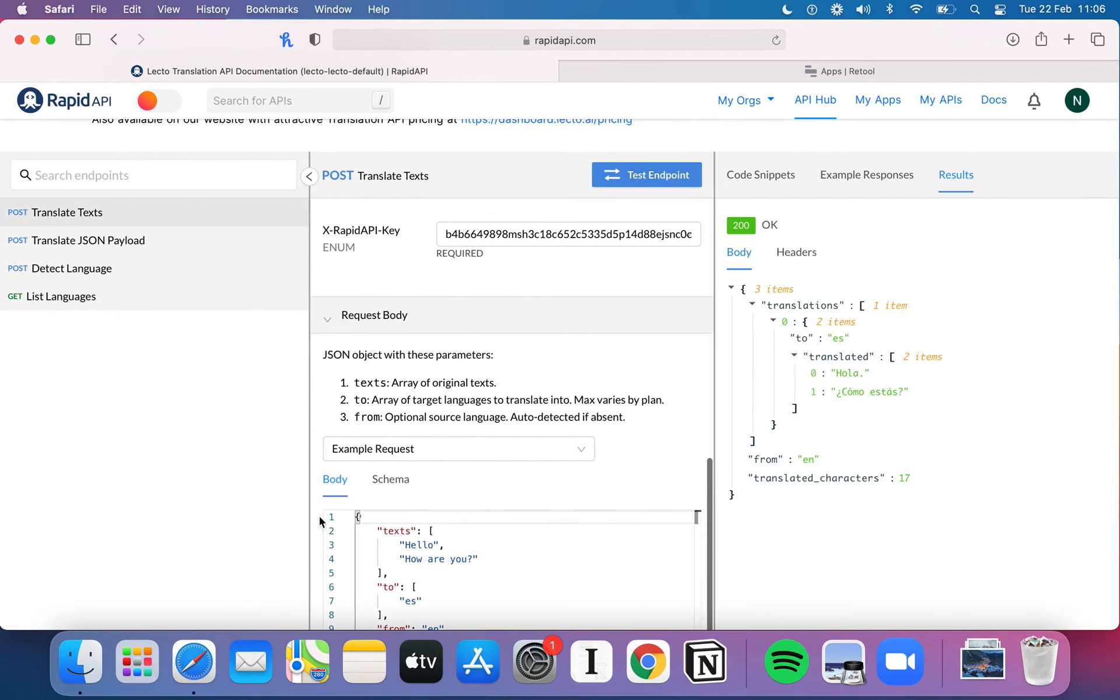
{"action": "scroll", "coordinate": [288, 504], "scroll_direction": "down", "scroll_amount": 1}
{"action": "scroll", "coordinate": [287, 505], "scroll_direction": "down", "scroll_amount": 1}
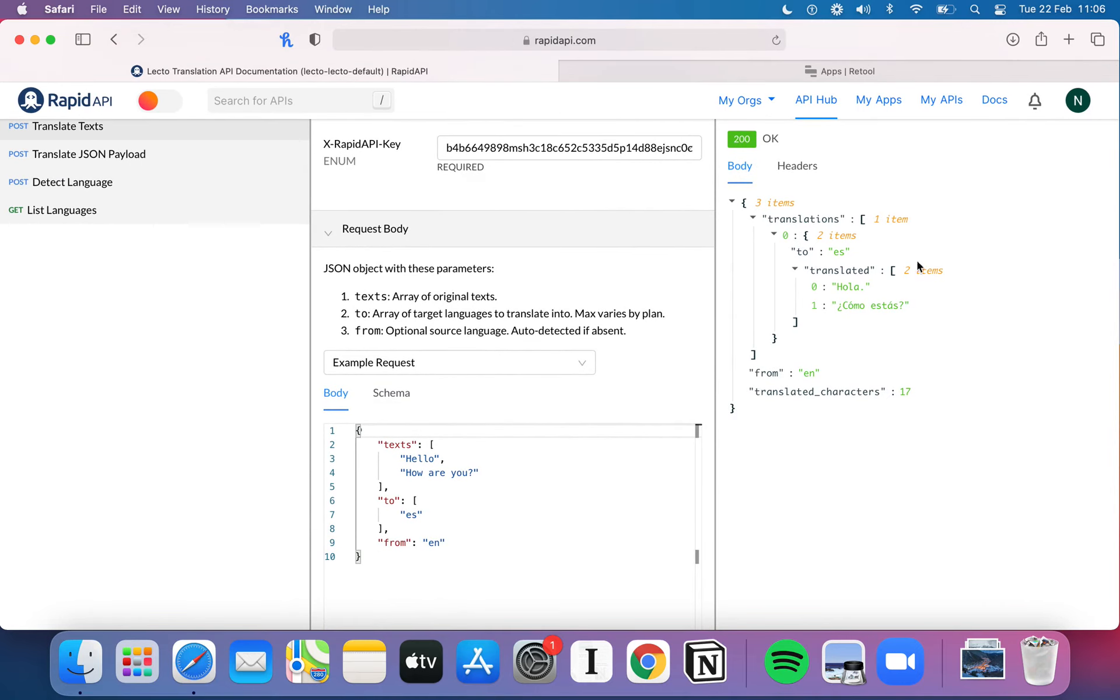
Delete the entire JSON object from the Translate Texts request body.
{"action": "left_click_drag", "start_coordinate": [475, 560], "coordinate": [325, 402]}
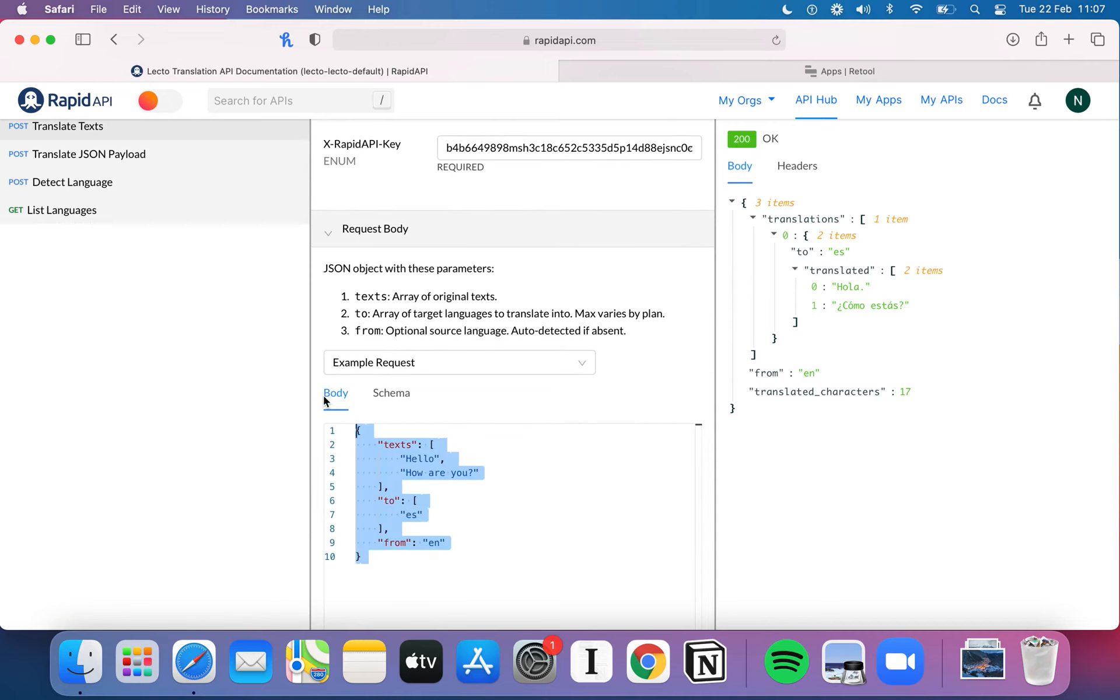
{"action": "key", "text": "BackSpace"}
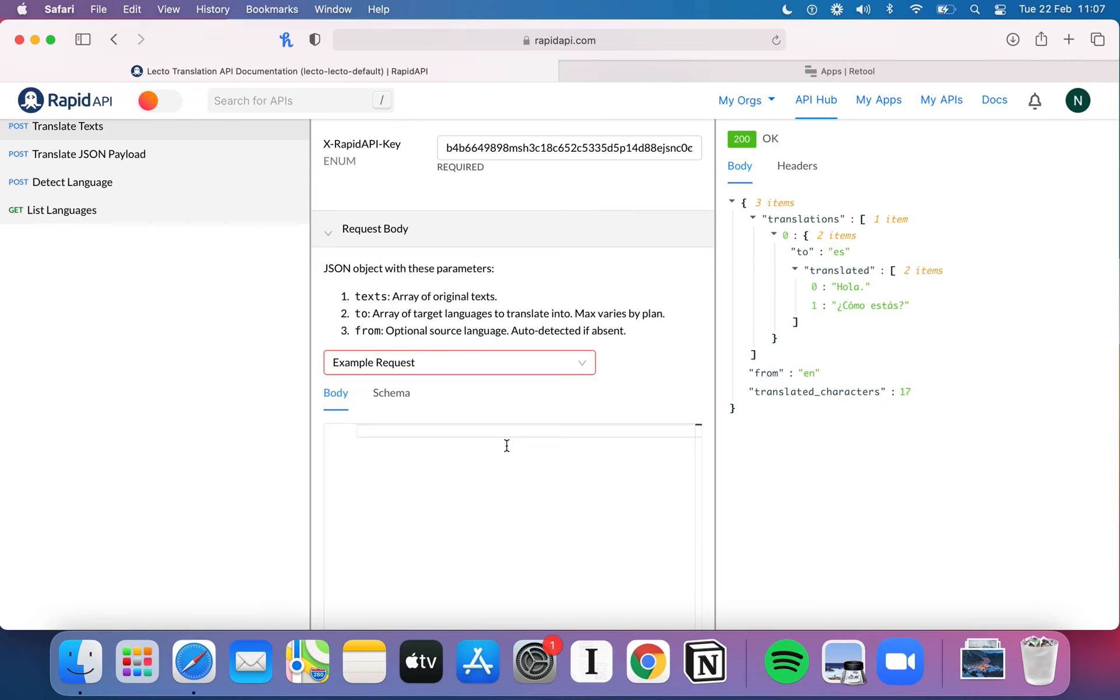
{"action": "scroll", "coordinate": [507, 445], "scroll_direction": "up", "scroll_amount": 5}
{"action": "scroll", "coordinate": [236, 323], "scroll_direction": "up", "scroll_amount": 3}
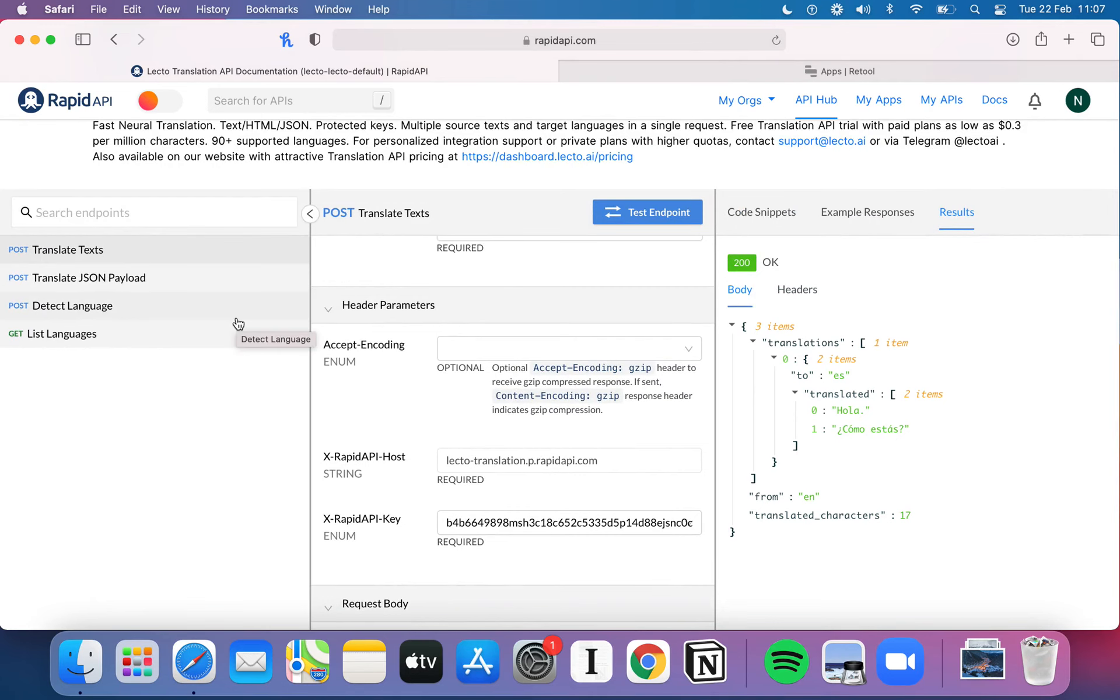
Review the endpoint's app, request URL, header parameters and emptied request body alongside the test results.
{"action": "scroll", "coordinate": [273, 401], "scroll_direction": "down", "scroll_amount": 5}
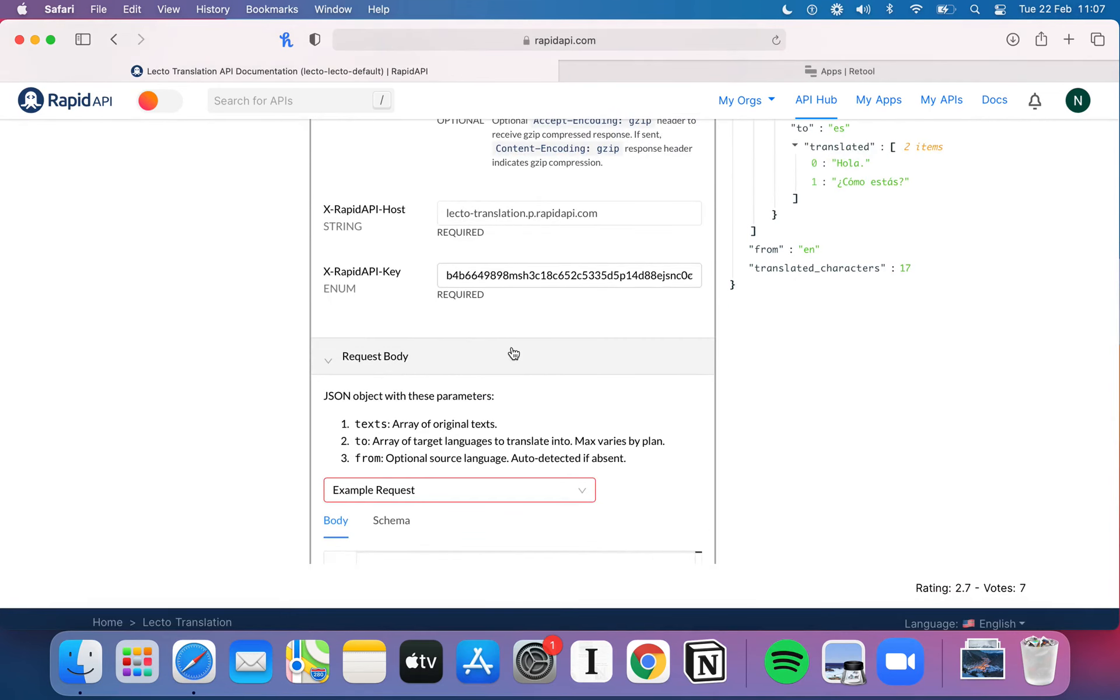
{"action": "scroll", "coordinate": [514, 355], "scroll_direction": "down", "scroll_amount": 2}
{"action": "scroll", "coordinate": [513, 348], "scroll_direction": "up", "scroll_amount": 5}
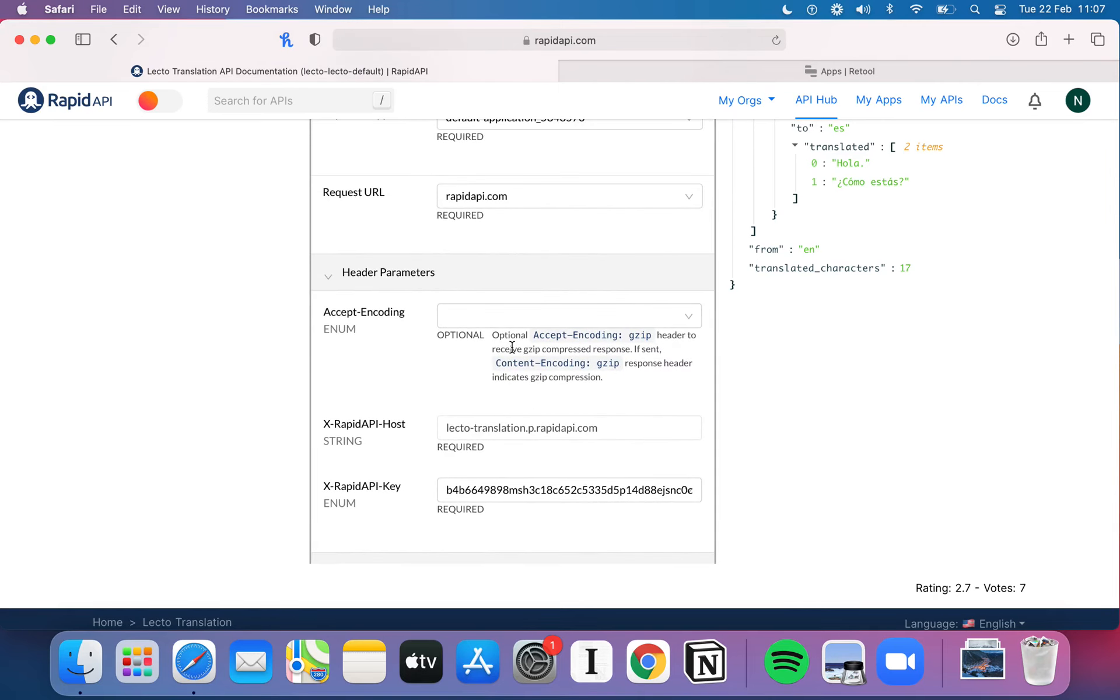
{"action": "scroll", "coordinate": [227, 347], "scroll_direction": "up", "scroll_amount": 6}
{"action": "scroll", "coordinate": [228, 354], "scroll_direction": "down", "scroll_amount": 2}
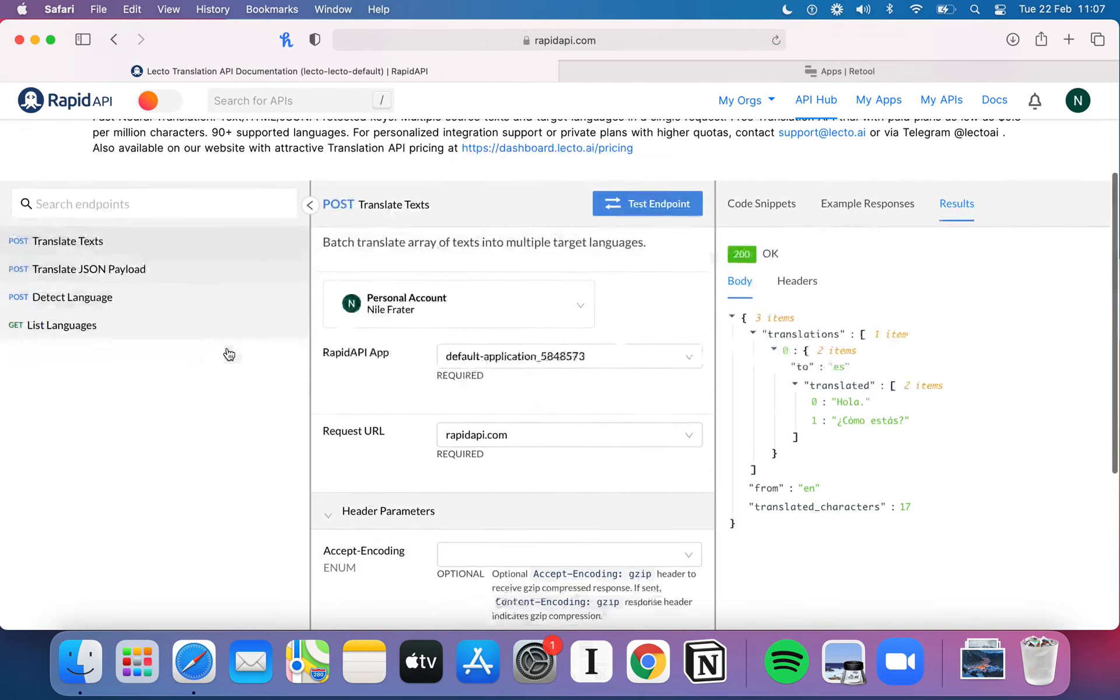
{"action": "scroll", "coordinate": [285, 396], "scroll_direction": "down", "scroll_amount": 10}
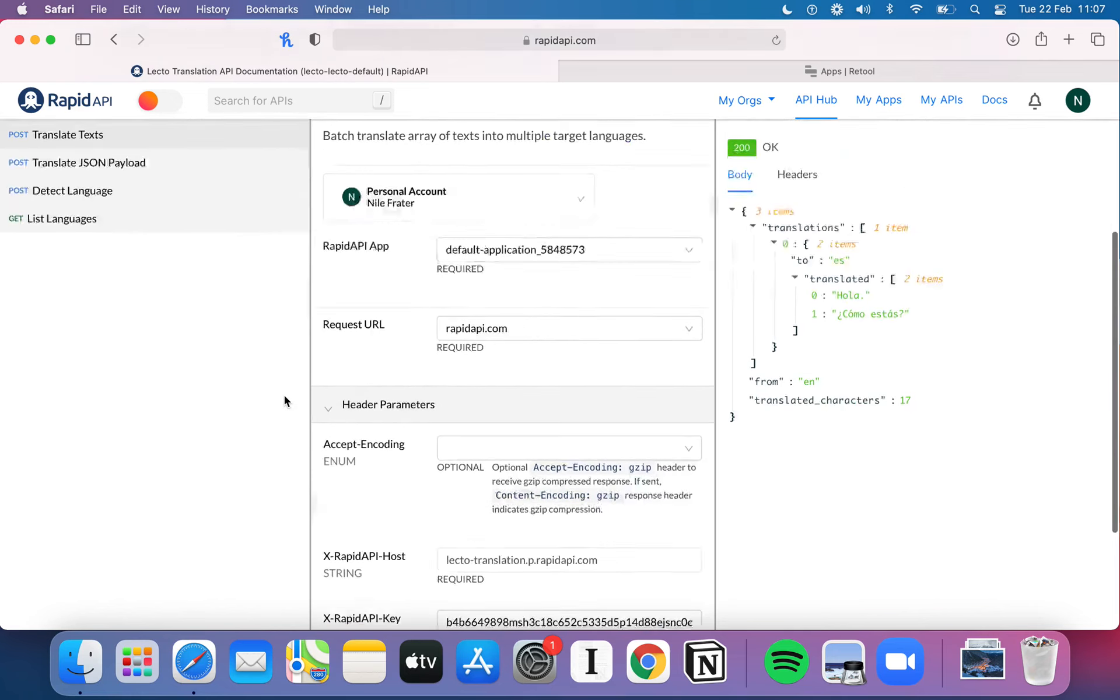
{"action": "scroll", "coordinate": [276, 341], "scroll_direction": "up", "scroll_amount": 8}
{"action": "scroll", "coordinate": [239, 289], "scroll_direction": "up", "scroll_amount": 3}
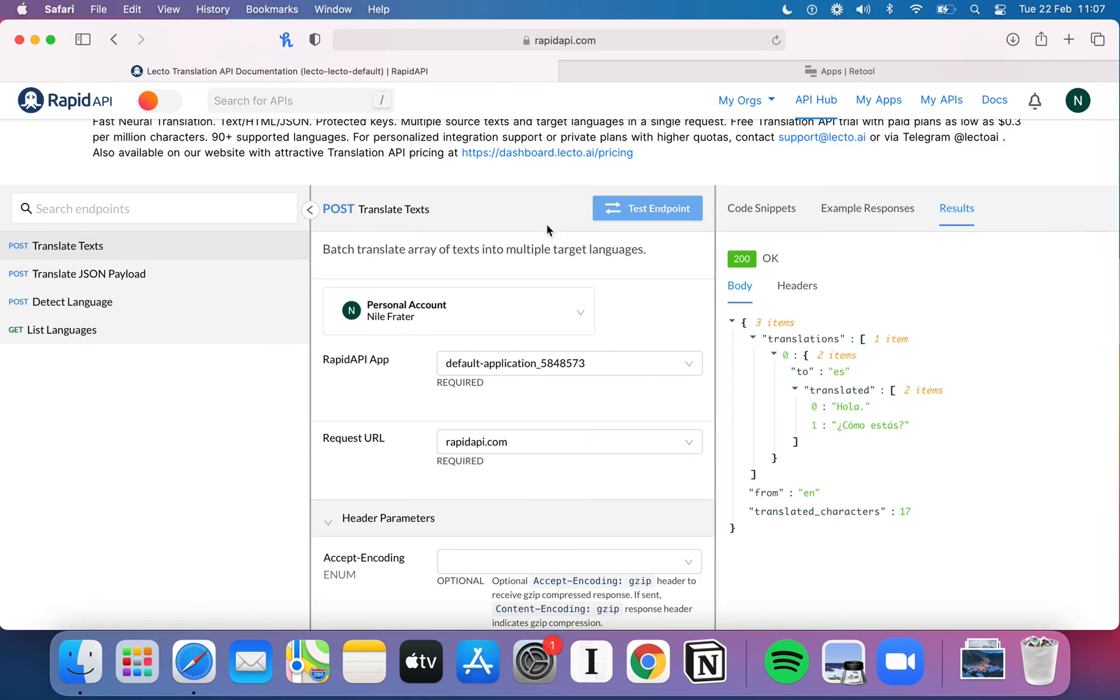
{"action": "scroll", "coordinate": [538, 325], "scroll_direction": "down", "scroll_amount": 5}
{"action": "scroll", "coordinate": [207, 482], "scroll_direction": "down", "scroll_amount": 3}
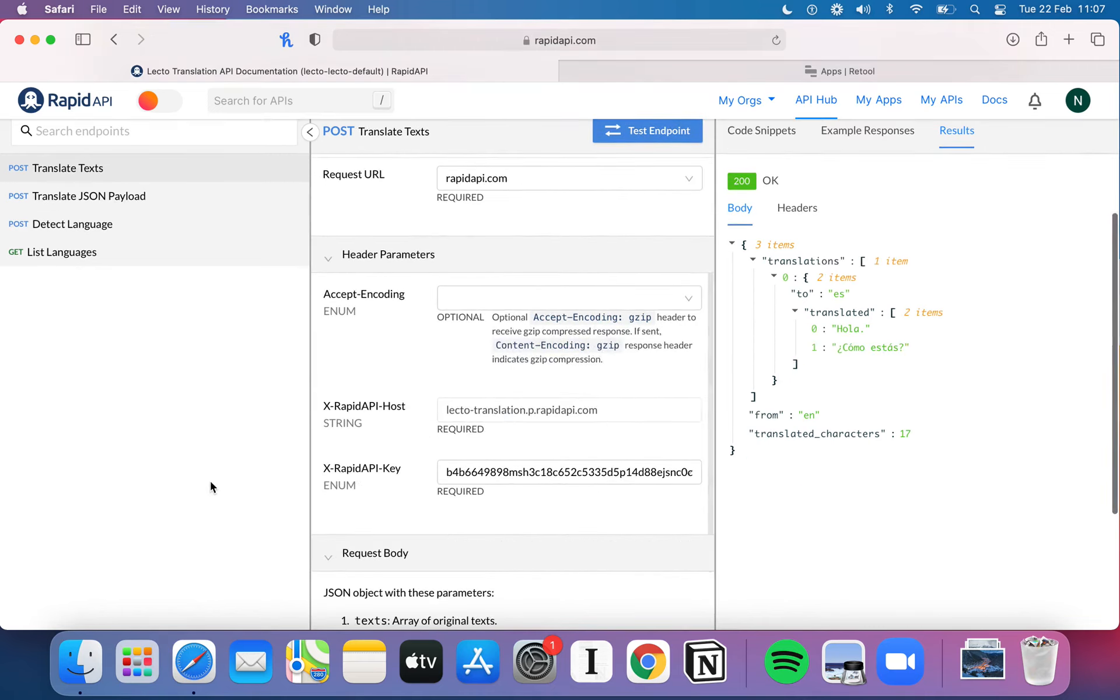
{"action": "scroll", "coordinate": [461, 400], "scroll_direction": "down", "scroll_amount": 1}
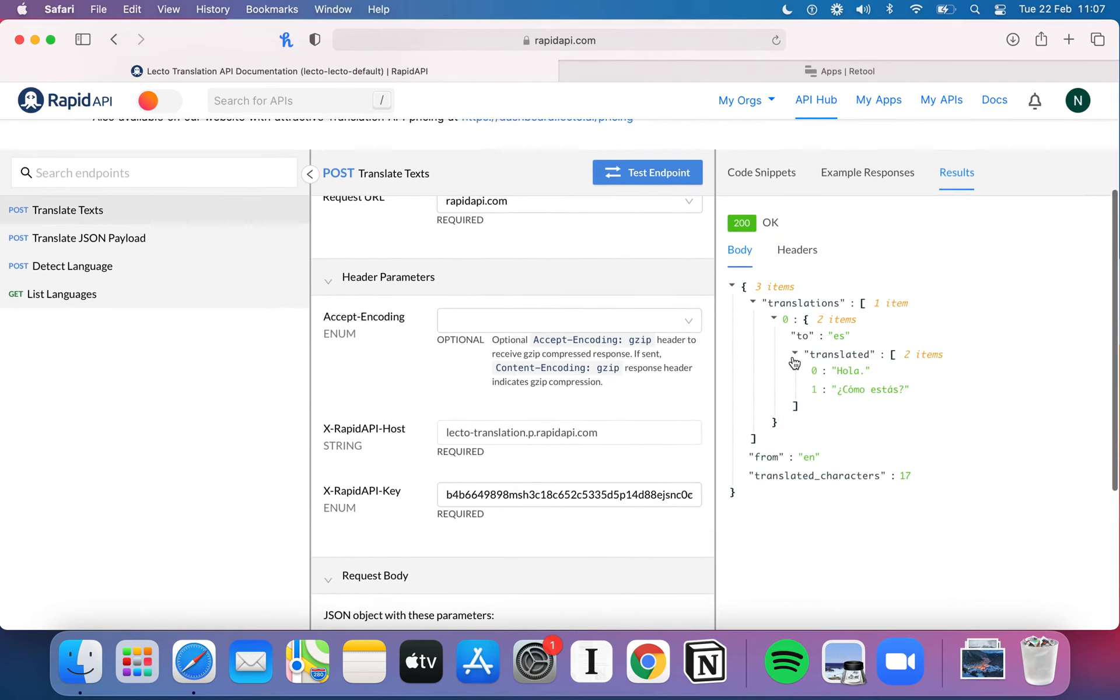
{"action": "scroll", "coordinate": [671, 350], "scroll_direction": "down", "scroll_amount": 1}
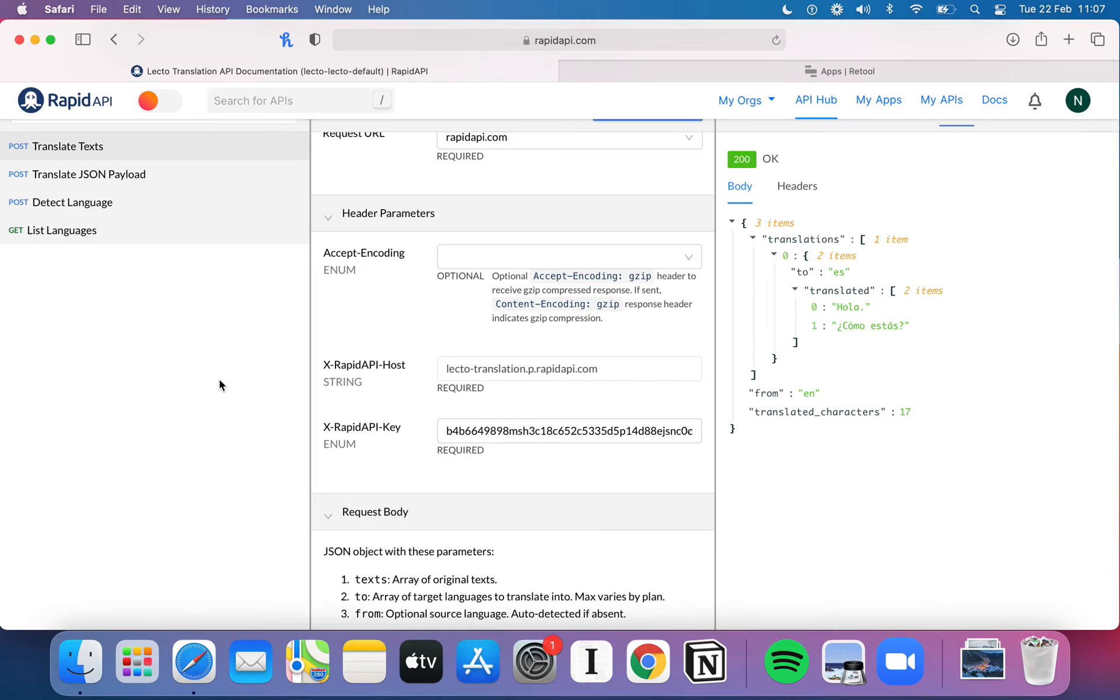
{"action": "scroll", "coordinate": [220, 380], "scroll_direction": "down", "scroll_amount": 5}
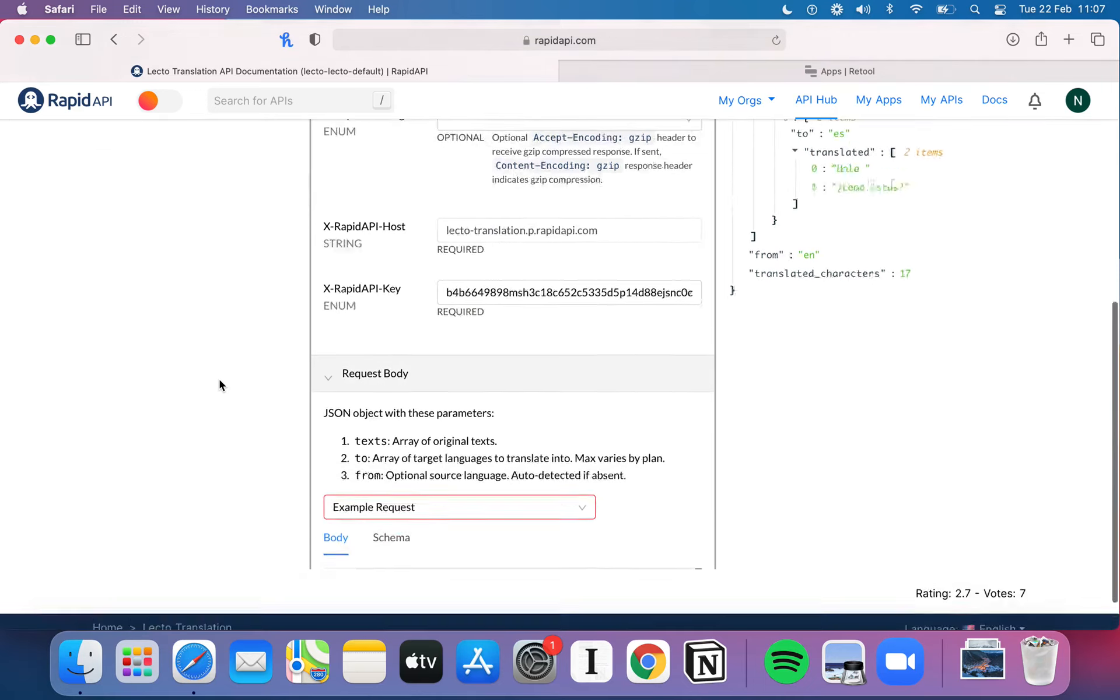
{"action": "scroll", "coordinate": [513, 366], "scroll_direction": "up", "scroll_amount": 5}
Restore the deleted JSON object in the request body.
{"action": "scroll", "coordinate": [514, 366], "scroll_direction": "down", "scroll_amount": 8}
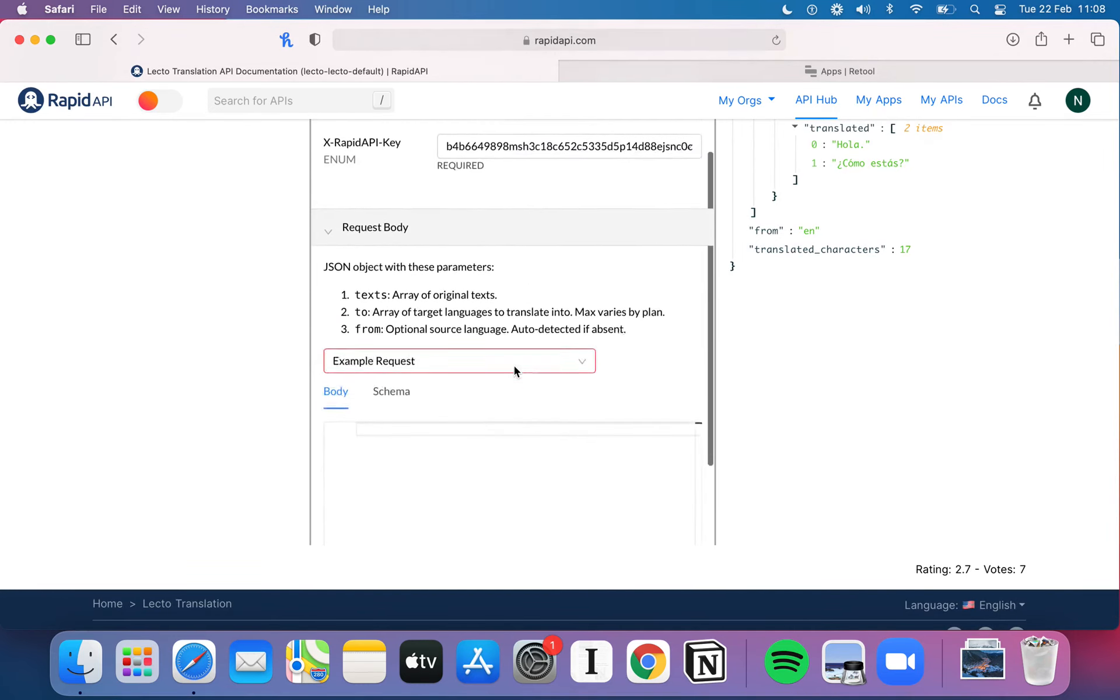
{"action": "key", "text": "super+a"}
{"action": "left_click", "coordinate": [254, 383]}
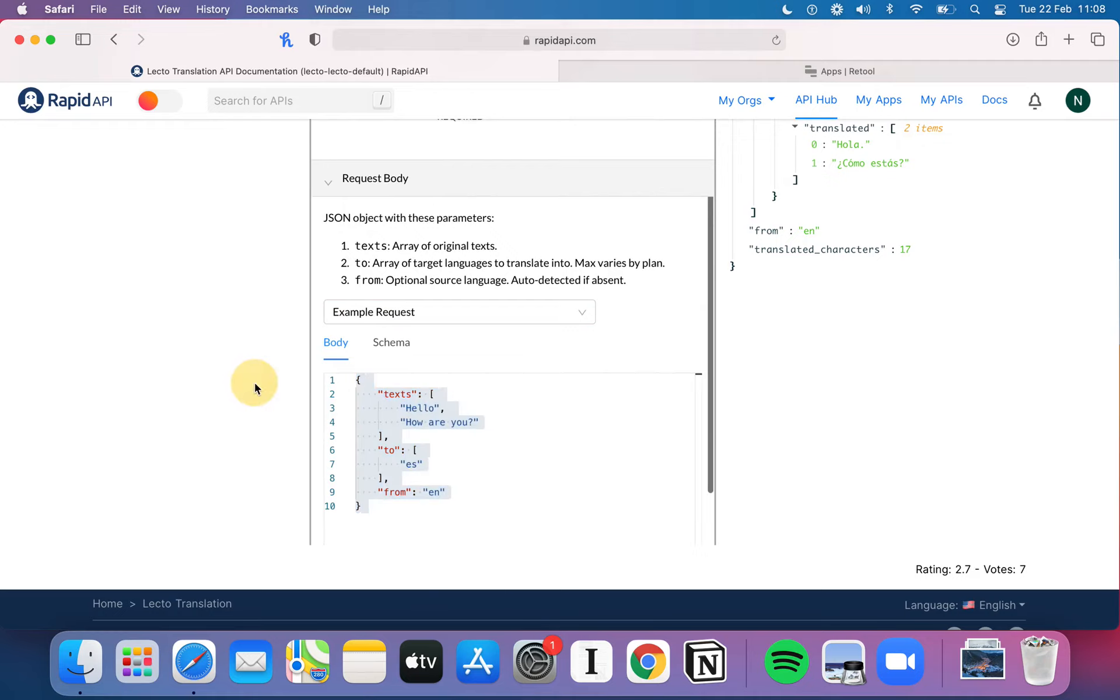
Examine the header parameters of Translate Texts, especially X-RapidAPI-Host and X-RapidAPI-Key.
{"action": "scroll", "coordinate": [255, 382], "scroll_direction": "up", "scroll_amount": 5}
{"action": "scroll", "coordinate": [537, 467], "scroll_direction": "up", "scroll_amount": 3}
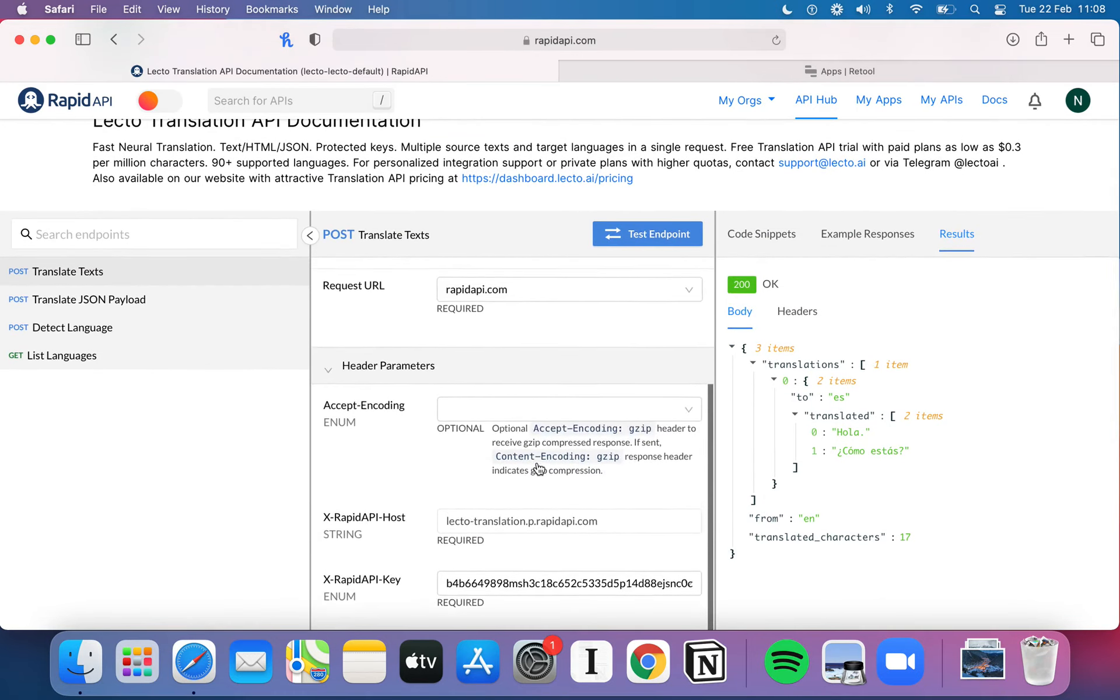
{"action": "scroll", "coordinate": [539, 468], "scroll_direction": "up", "scroll_amount": 1}
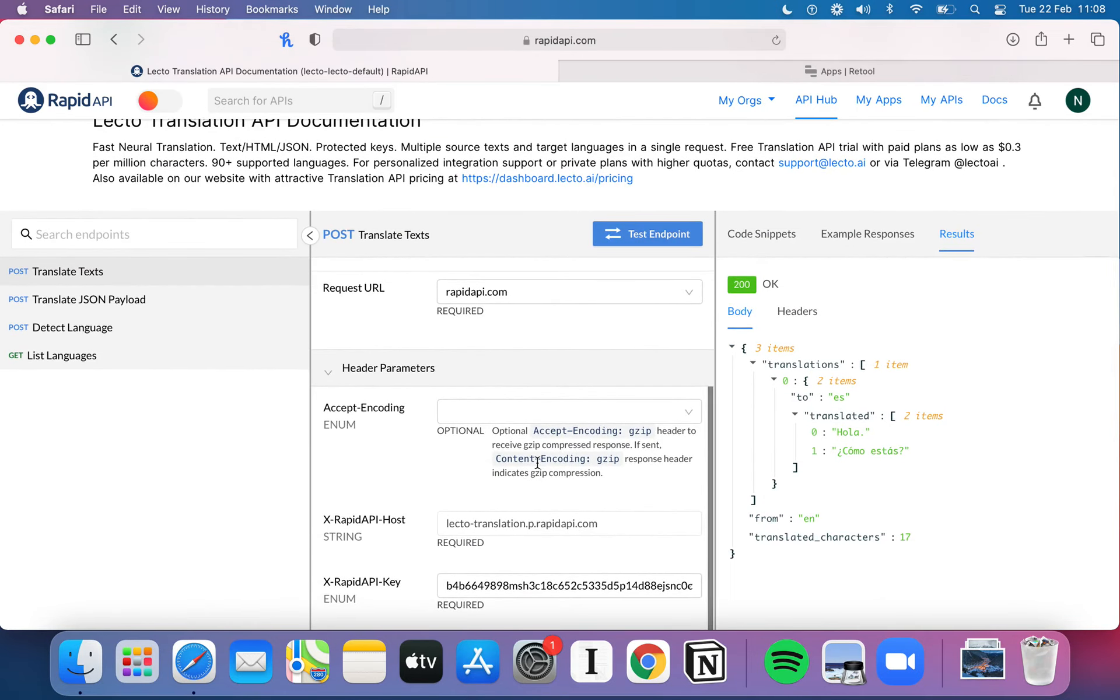
{"action": "scroll", "coordinate": [537, 464], "scroll_direction": "down", "scroll_amount": 1}
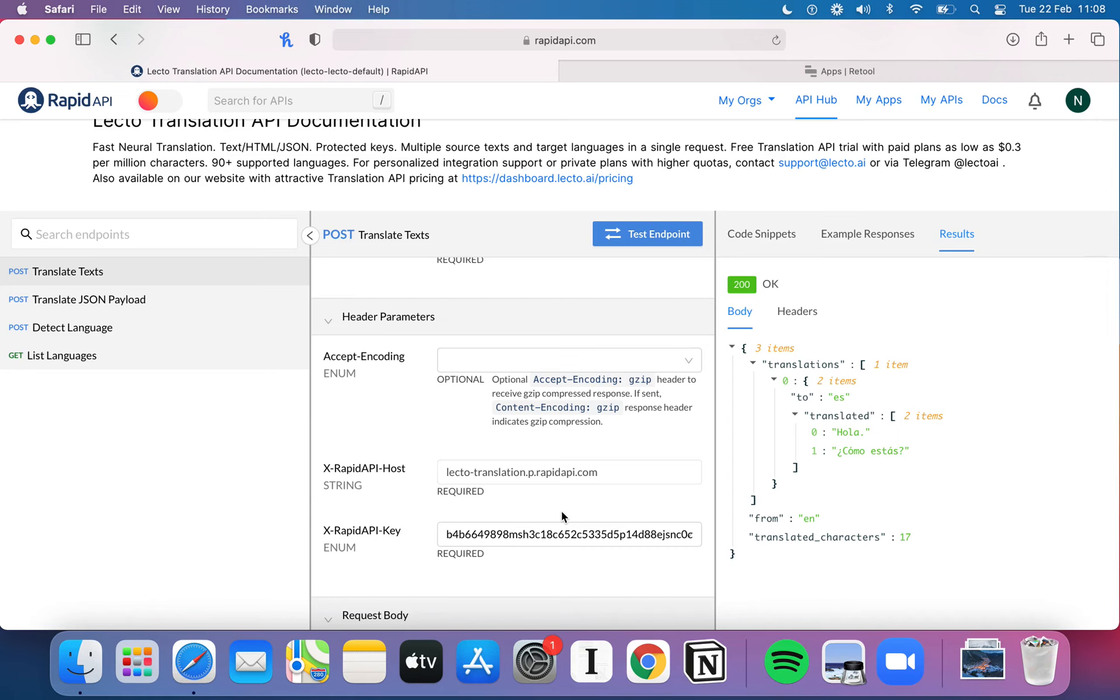
{"action": "scroll", "coordinate": [560, 516], "scroll_direction": "down", "scroll_amount": 4}
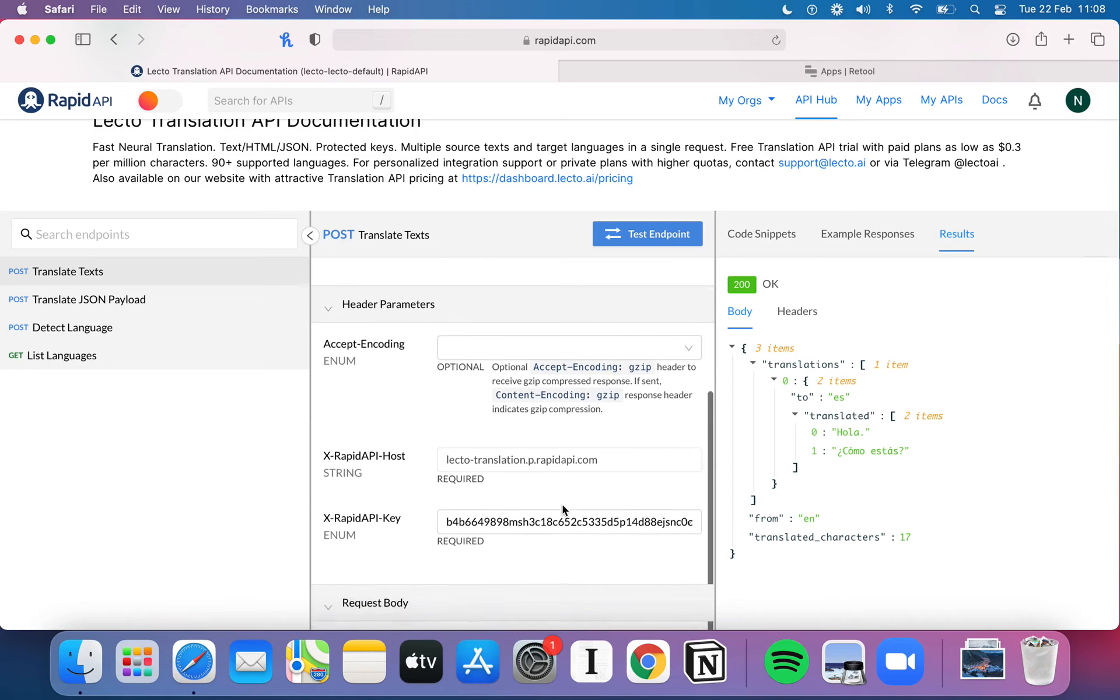
{"action": "scroll", "coordinate": [527, 526], "scroll_direction": "up", "scroll_amount": 3}
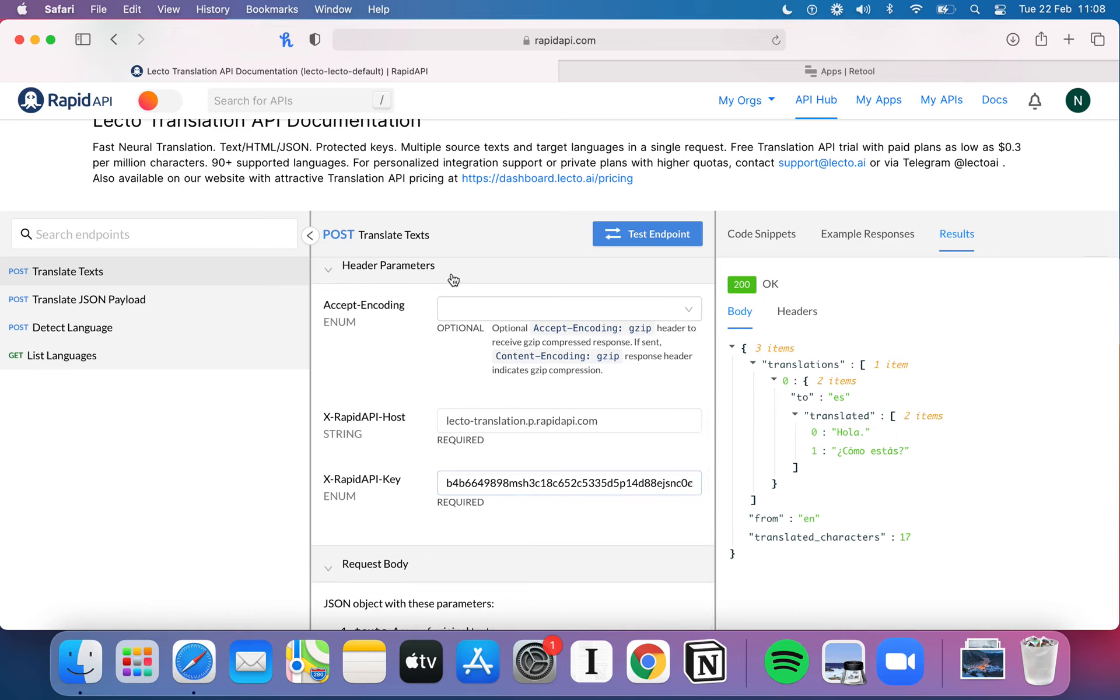
{"action": "scroll", "coordinate": [460, 406], "scroll_direction": "down", "scroll_amount": 1}
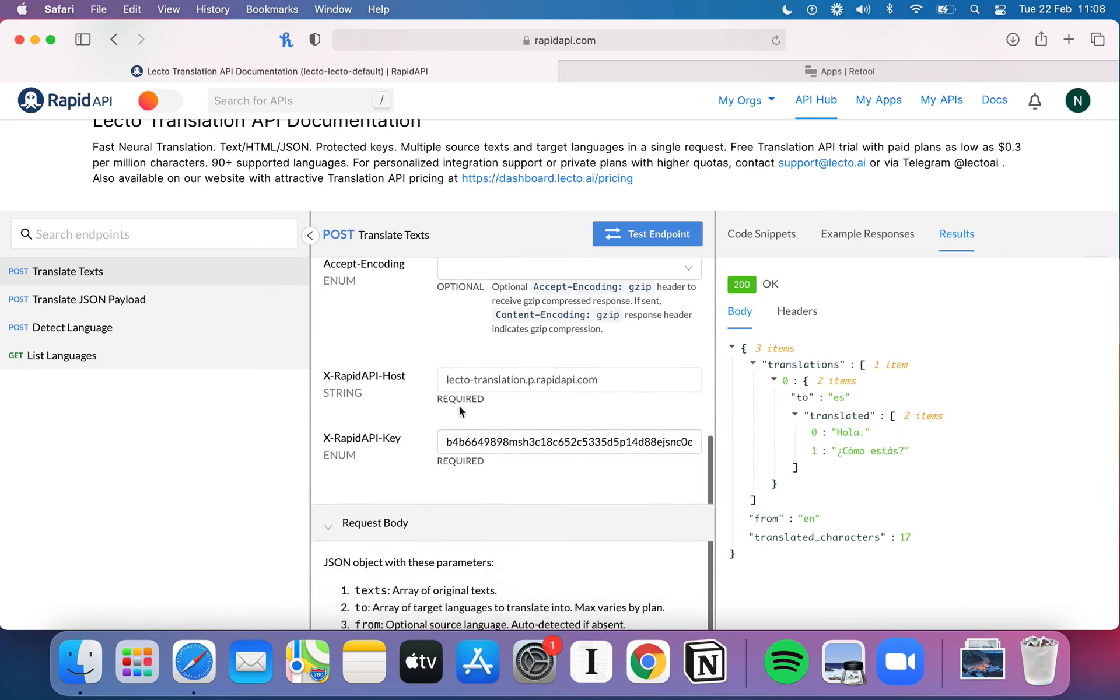
{"action": "scroll", "coordinate": [460, 407], "scroll_direction": "up", "scroll_amount": 1}
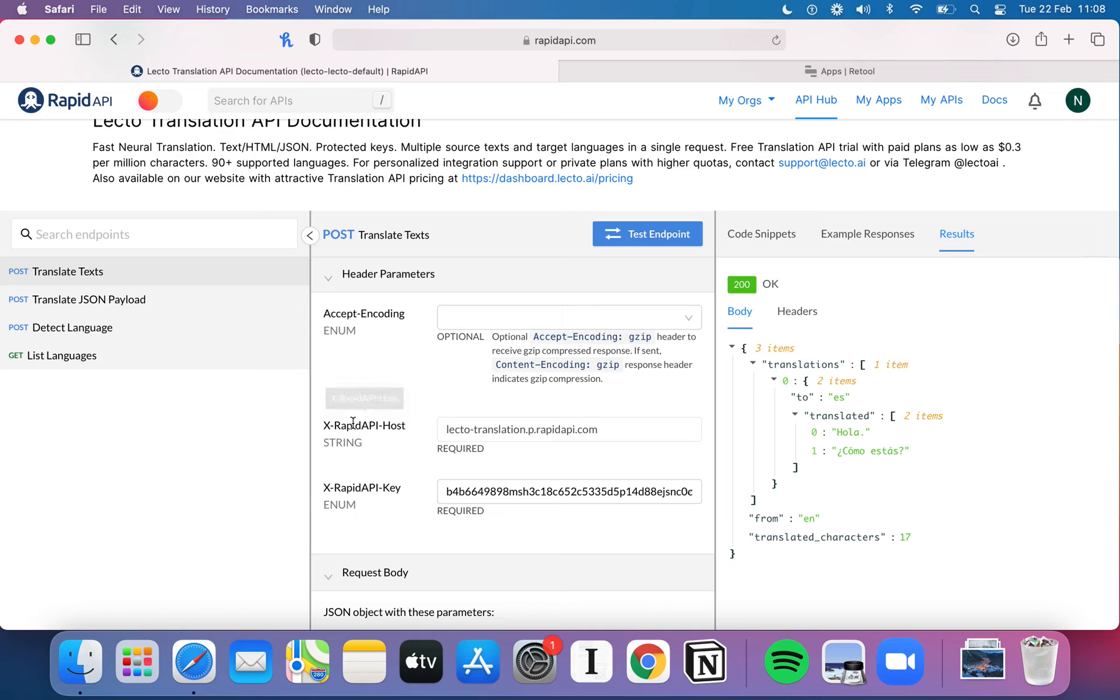
{"action": "left_click", "coordinate": [477, 495]}
{"action": "scroll", "coordinate": [477, 495], "scroll_direction": "up", "scroll_amount": 1}
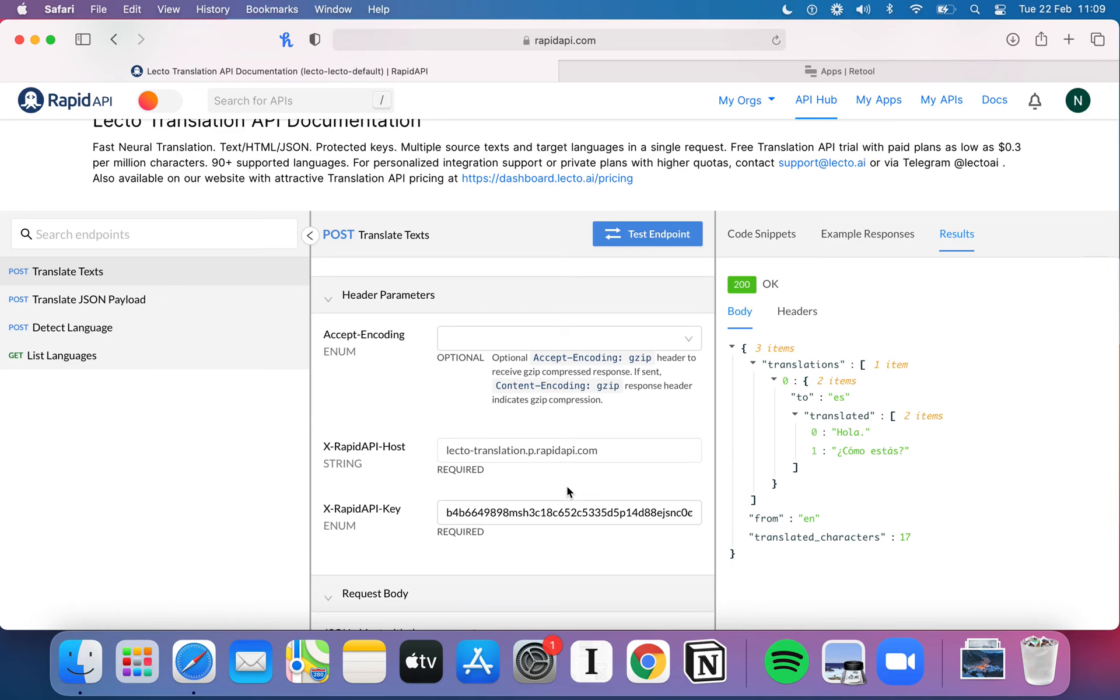
{"action": "scroll", "coordinate": [567, 489], "scroll_direction": "up", "scroll_amount": 2}
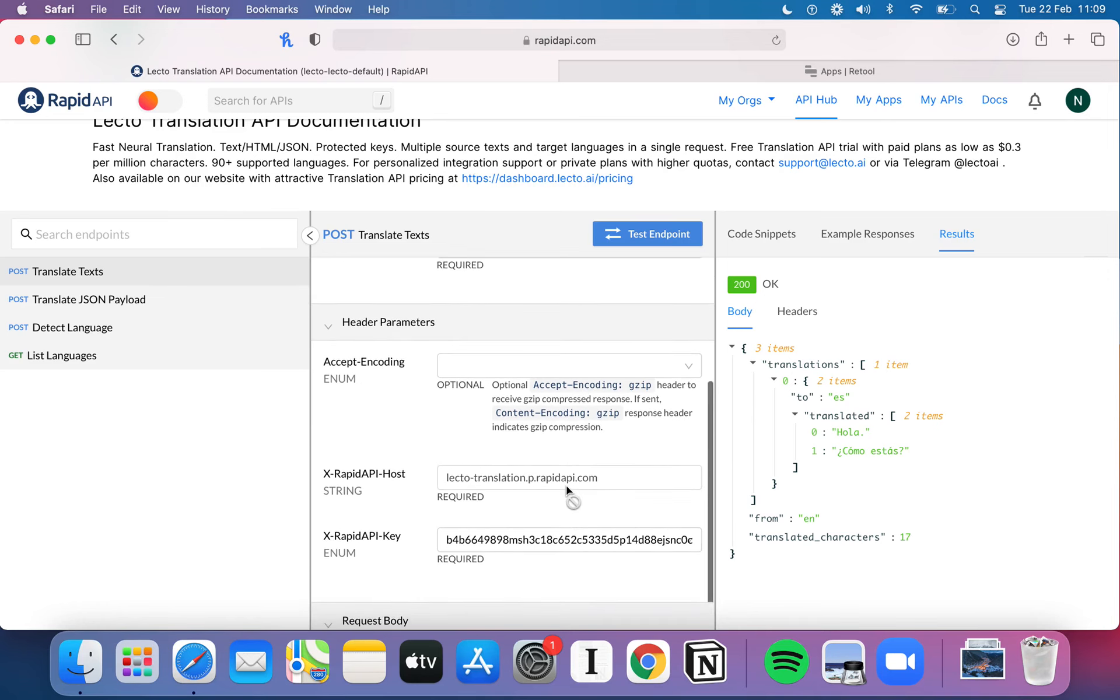
Review the RapidAPI App, Request URL and Accept-Encoding settings of Translate Texts together with its required host and key headers.
{"action": "scroll", "coordinate": [352, 470], "scroll_direction": "down", "scroll_amount": 2}
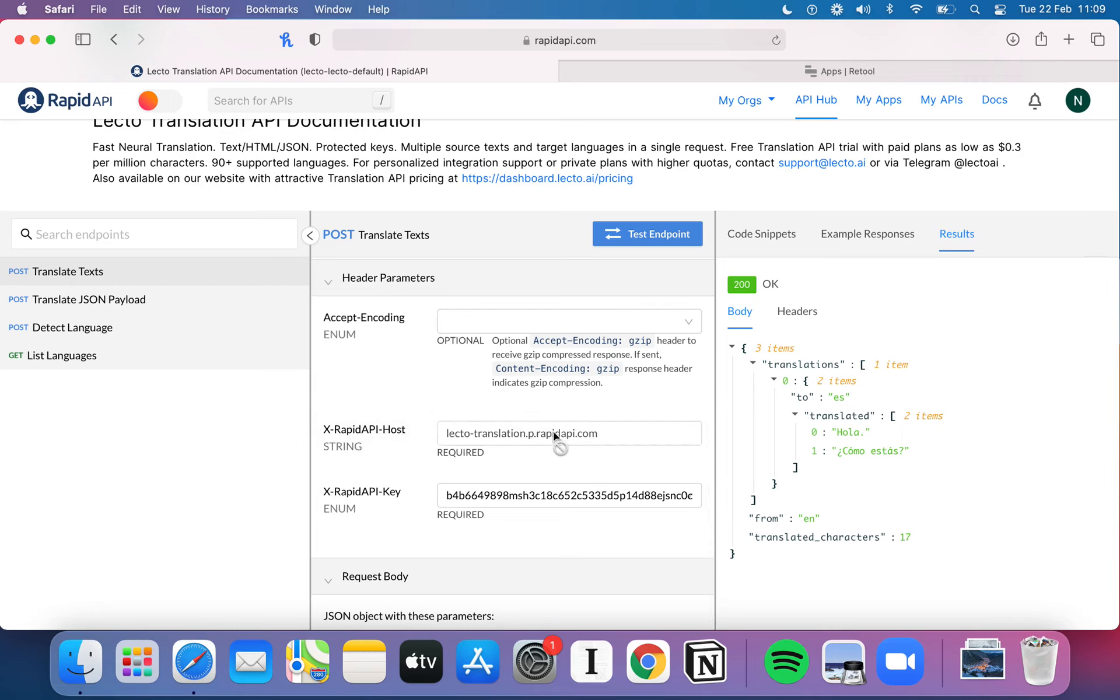
{"action": "scroll", "coordinate": [565, 454], "scroll_direction": "up", "scroll_amount": 2}
{"action": "scroll", "coordinate": [565, 449], "scroll_direction": "up", "scroll_amount": 5}
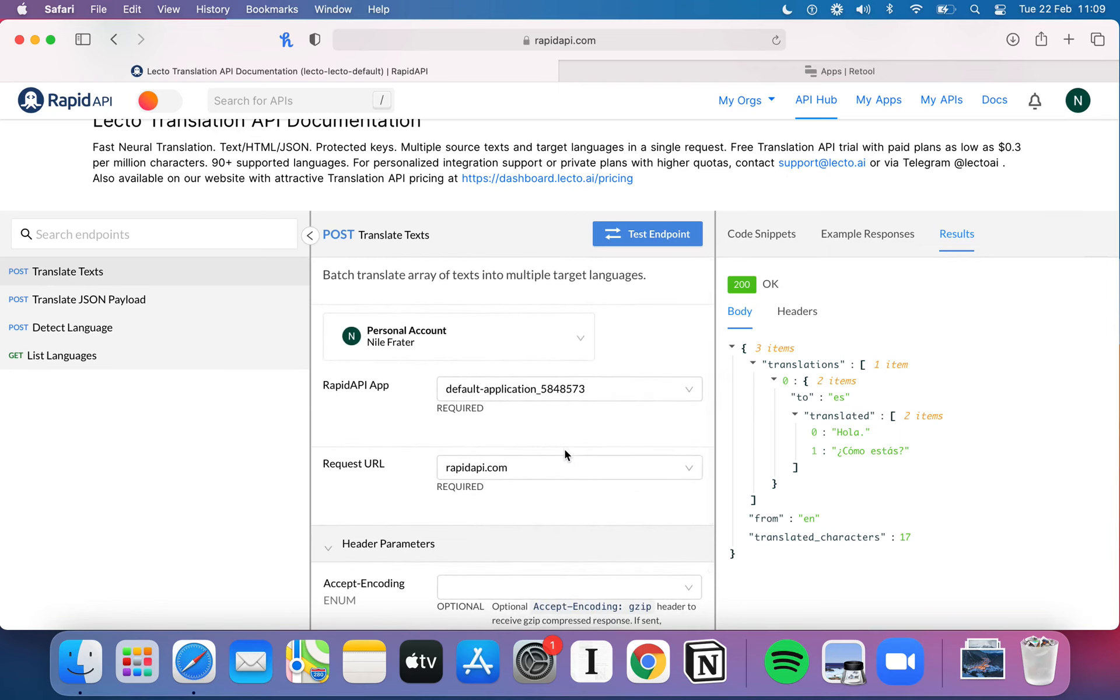
{"action": "scroll", "coordinate": [564, 449], "scroll_direction": "down", "scroll_amount": 5}
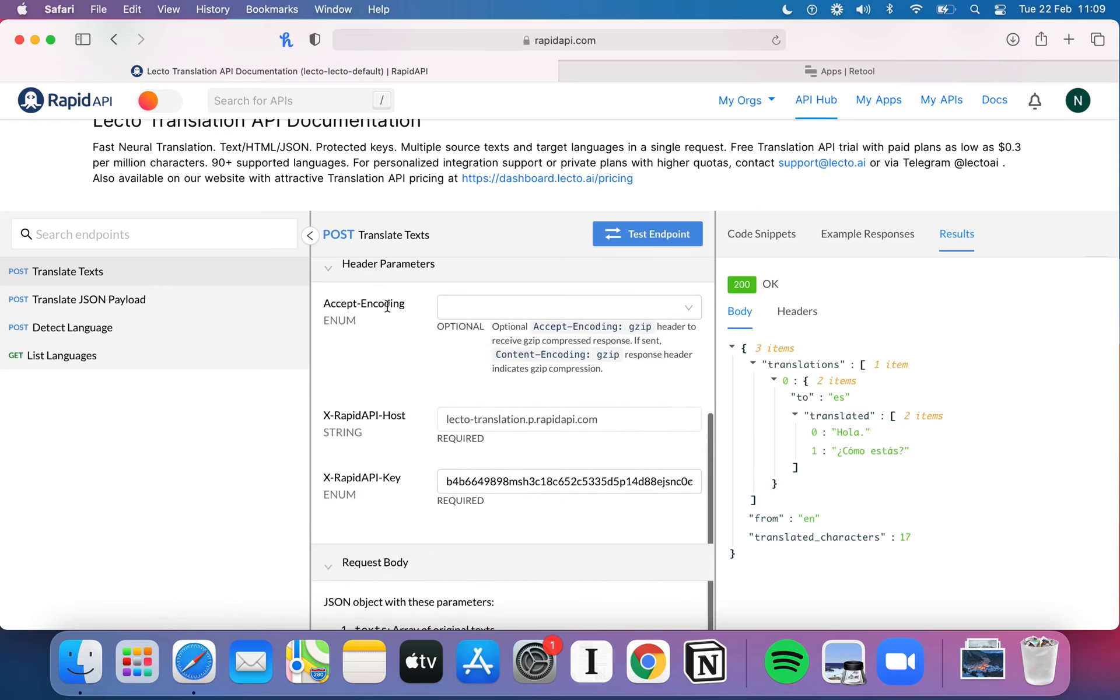
{"action": "scroll", "coordinate": [499, 394], "scroll_direction": "up", "scroll_amount": 2}
{"action": "scroll", "coordinate": [499, 394], "scroll_direction": "up", "scroll_amount": 3}
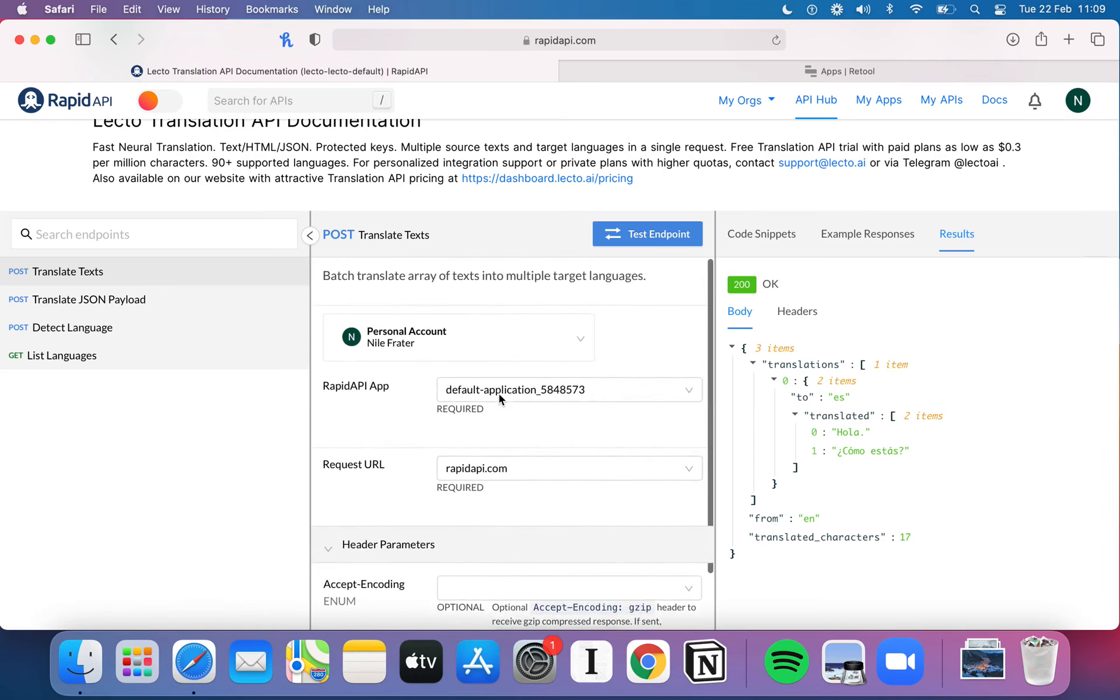
{"action": "scroll", "coordinate": [540, 214], "scroll_direction": "down", "scroll_amount": 2}
{"action": "scroll", "coordinate": [269, 344], "scroll_direction": "down", "scroll_amount": 1}
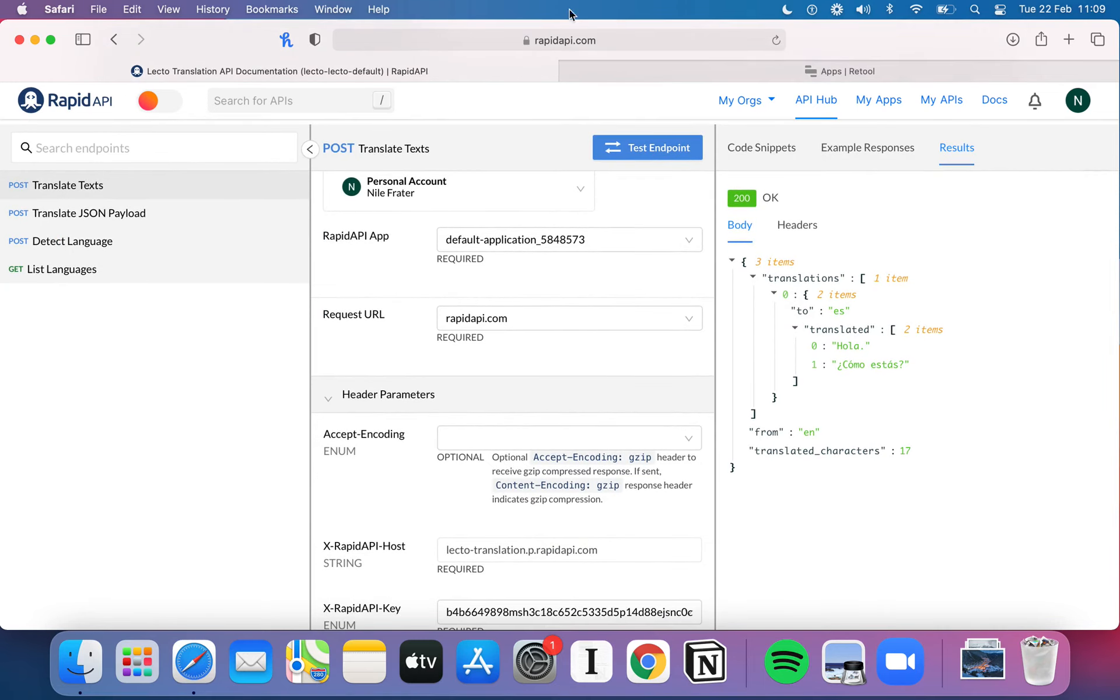
Switch to Retool's apps overview.
{"action": "left_click", "coordinate": [684, 66]}
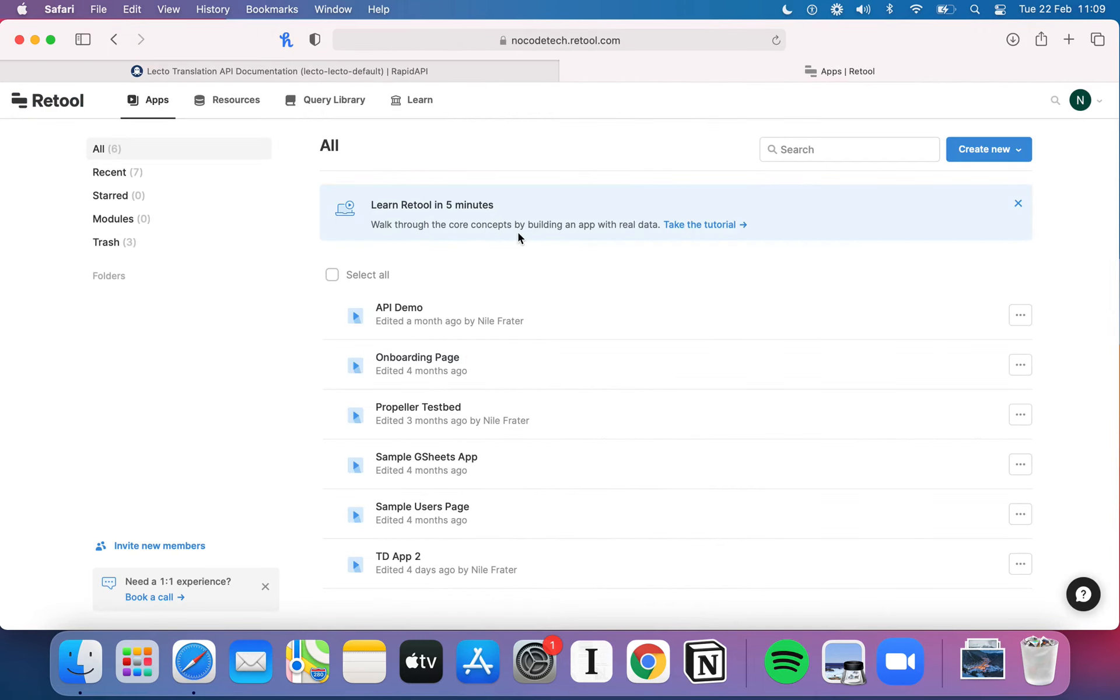